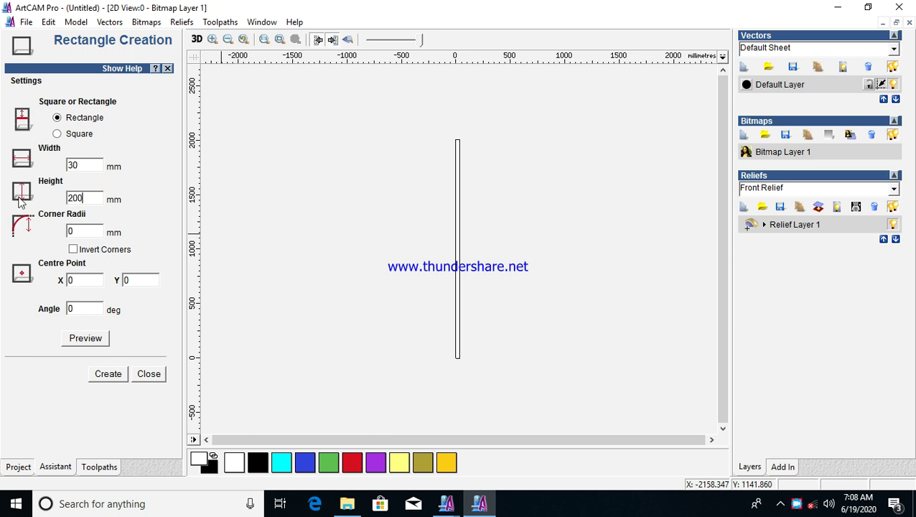
Create a rectangle 30 mm wide and 2000 mm high and centre it on the page.
{"action": "left_click", "coordinate": [117, 374]}
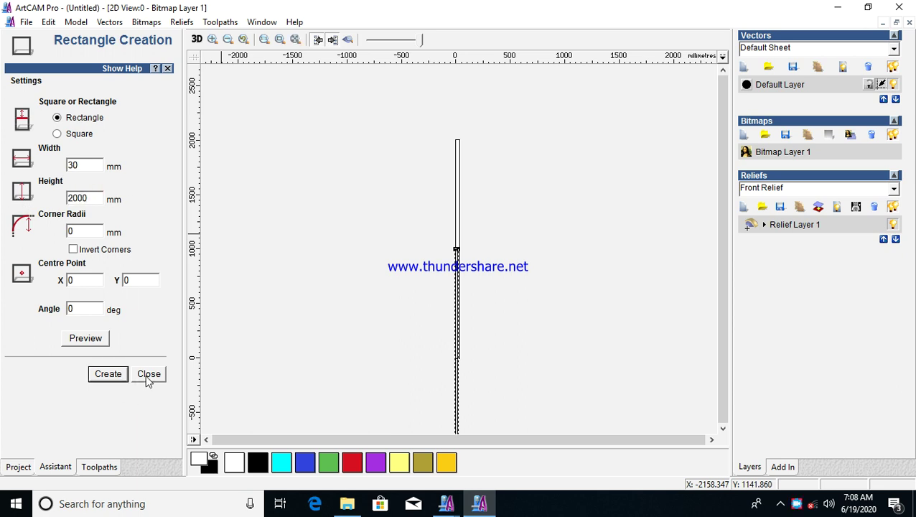
{"action": "left_click", "coordinate": [149, 374]}
{"action": "scroll", "coordinate": [499, 256], "scroll_direction": "up", "scroll_amount": 6}
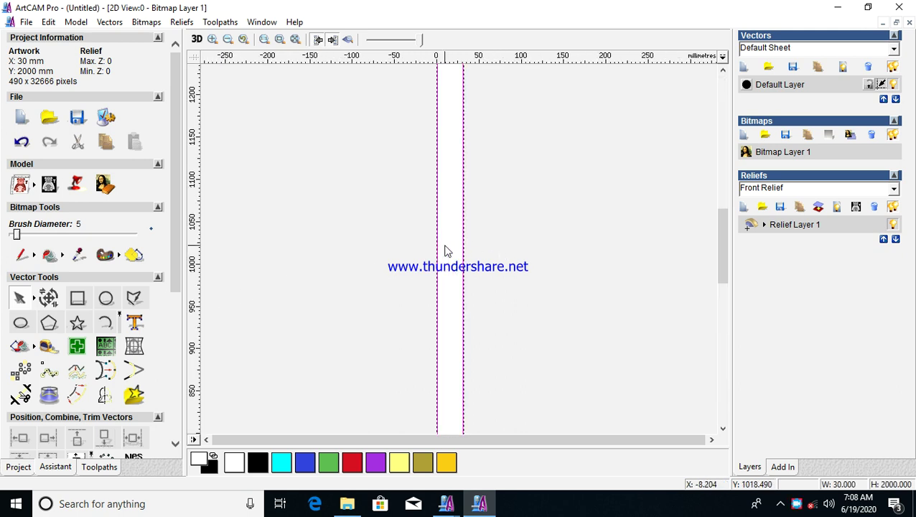
{"action": "left_click", "coordinate": [376, 261]}
Draw a vertical polyline along the rectangle's left edge, from X 0, Y 2000 to about 31 mm below the rectangle.
{"action": "left_click", "coordinate": [134, 298]}
{"action": "scroll", "coordinate": [458, 273], "scroll_direction": "down", "scroll_amount": 5}
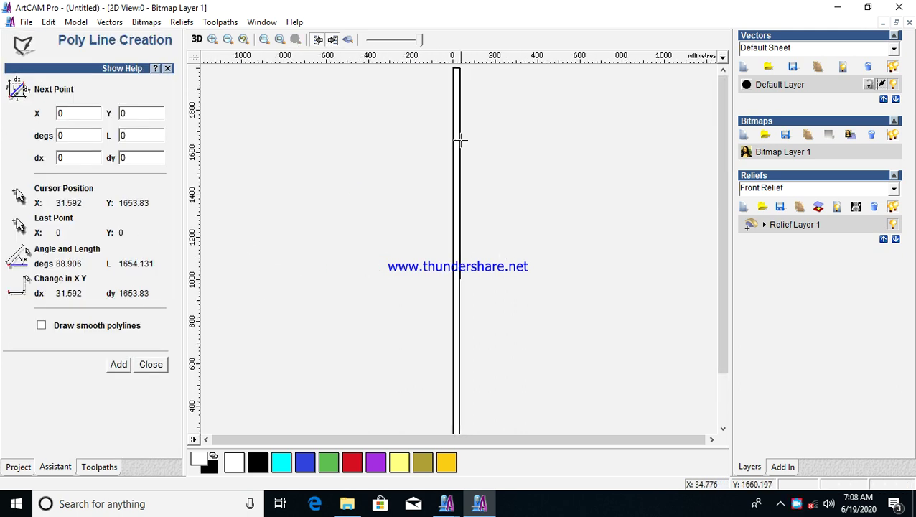
{"action": "left_click", "coordinate": [454, 68]}
{"action": "scroll", "coordinate": [433, 381], "scroll_direction": "up", "scroll_amount": 3}
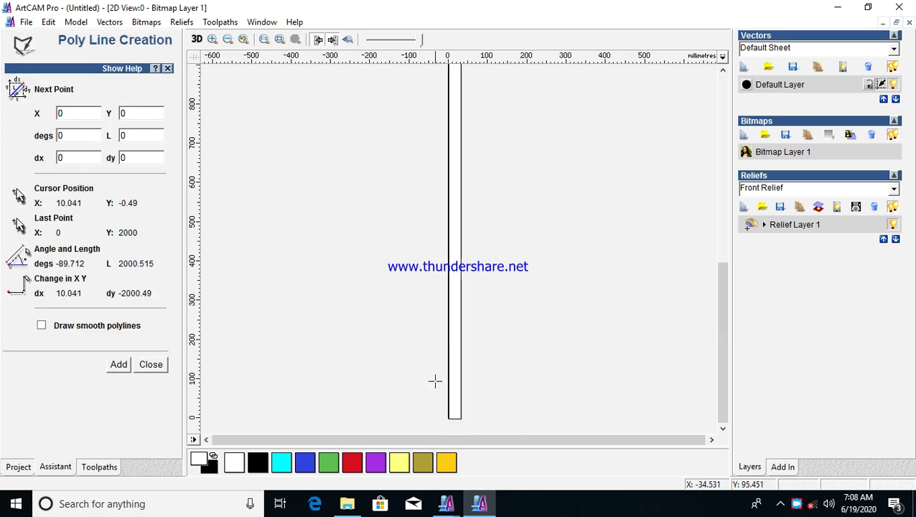
{"action": "left_click", "coordinate": [447, 431]}
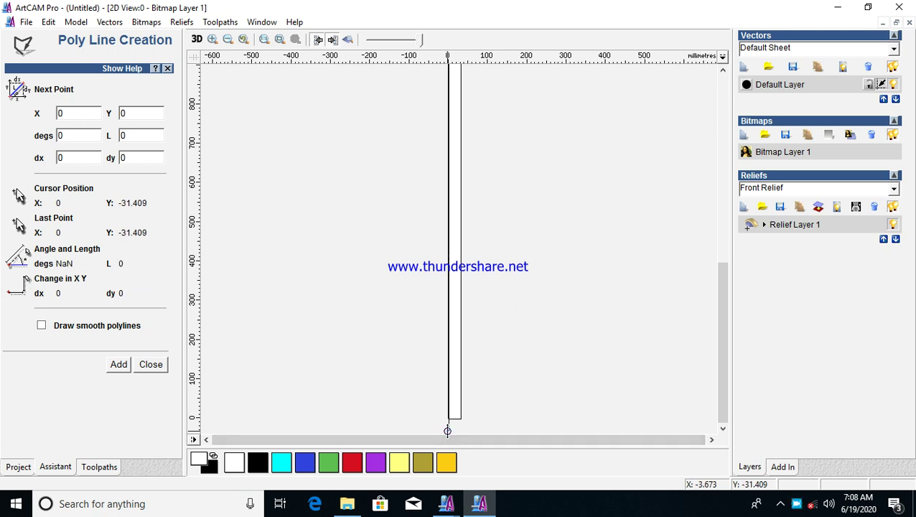
{"action": "left_click", "coordinate": [151, 364]}
Align the left sides of the vertical polyline and the rectangle.
{"action": "scroll", "coordinate": [477, 388], "scroll_direction": "up", "scroll_amount": 2}
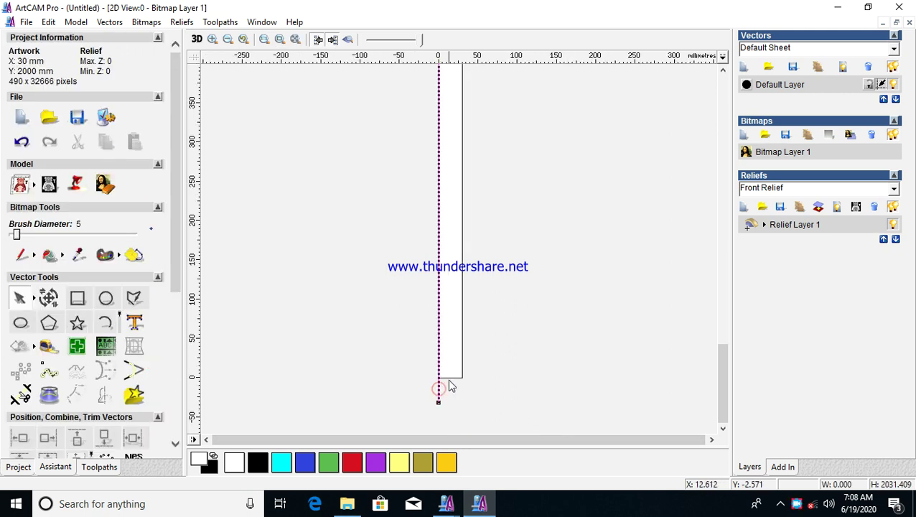
{"action": "left_click", "coordinate": [450, 378], "text": "shift"}
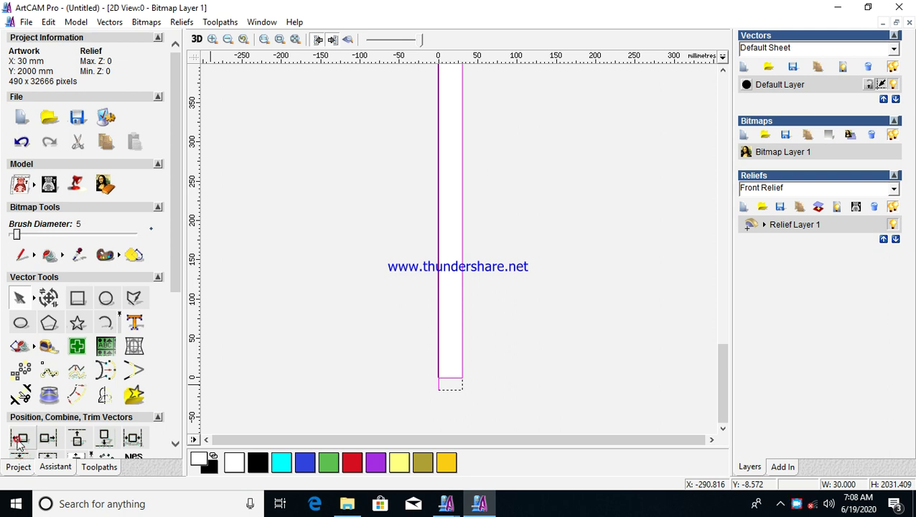
{"action": "left_click", "coordinate": [274, 348]}
Offset the vertical polyline 3 mm inwards/left with sharp corners, keeping the original vector.
{"action": "scroll", "coordinate": [415, 378], "scroll_direction": "up", "scroll_amount": 1}
{"action": "left_click", "coordinate": [421, 382]}
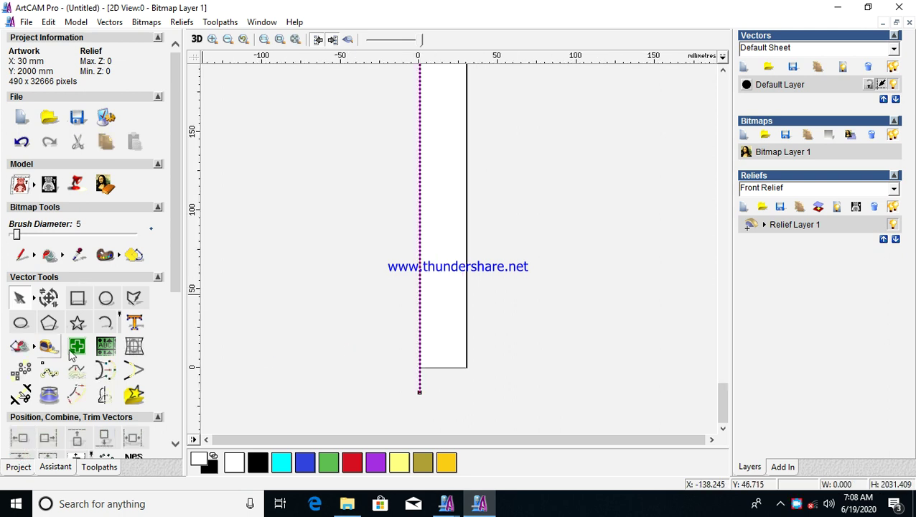
{"action": "left_click", "coordinate": [76, 394]}
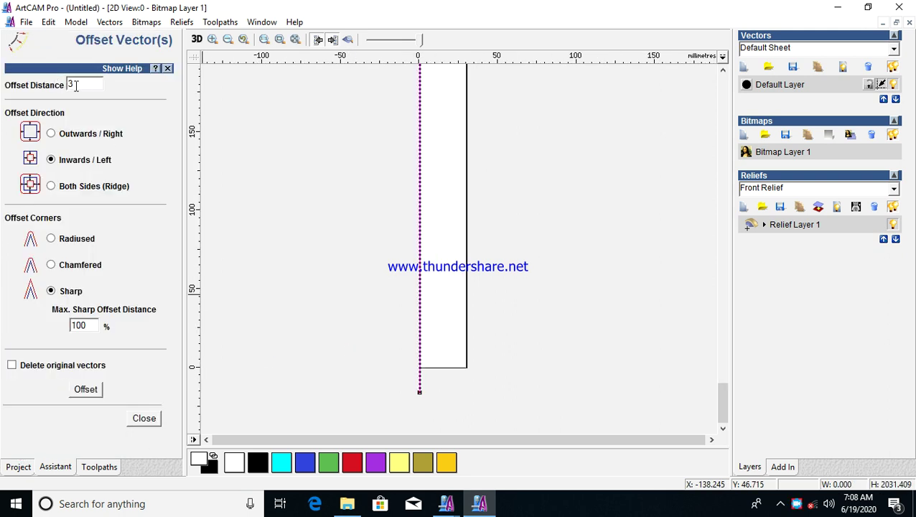
{"action": "left_click", "coordinate": [86, 392]}
{"action": "left_click", "coordinate": [144, 418]}
Draw a concave start-end-point arc from the offset line at about X 3.2, Y 103.2 to about X 13, Y 95.3.
{"action": "scroll", "coordinate": [433, 256], "scroll_direction": "up", "scroll_amount": 1}
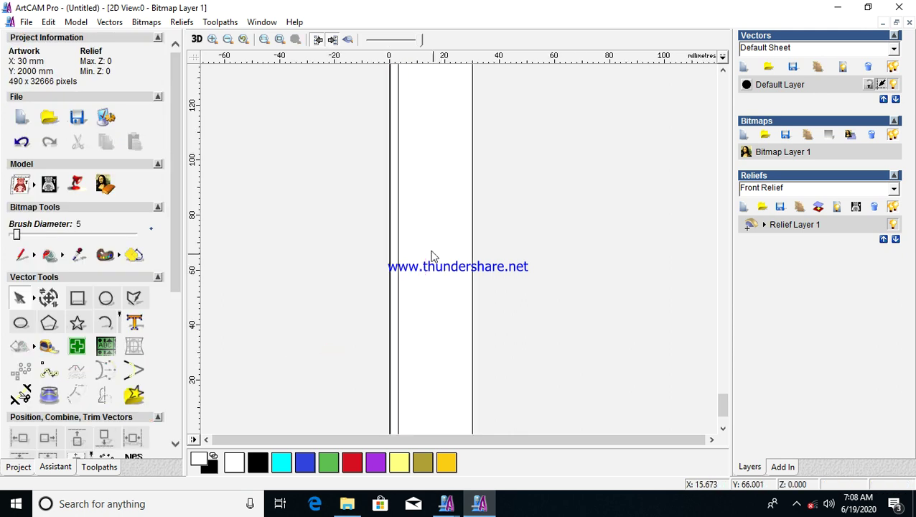
{"action": "scroll", "coordinate": [402, 221], "scroll_direction": "up", "scroll_amount": 1}
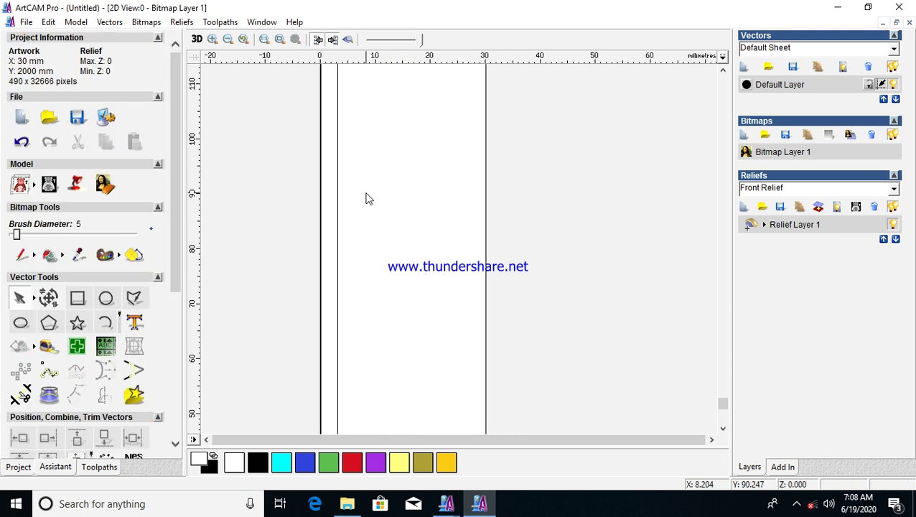
{"action": "left_click", "coordinate": [106, 322]}
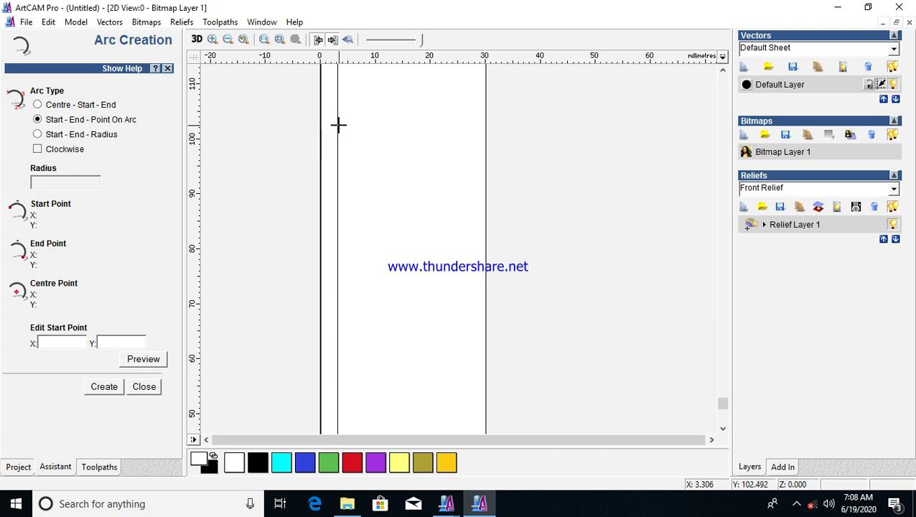
{"action": "left_click", "coordinate": [337, 121]}
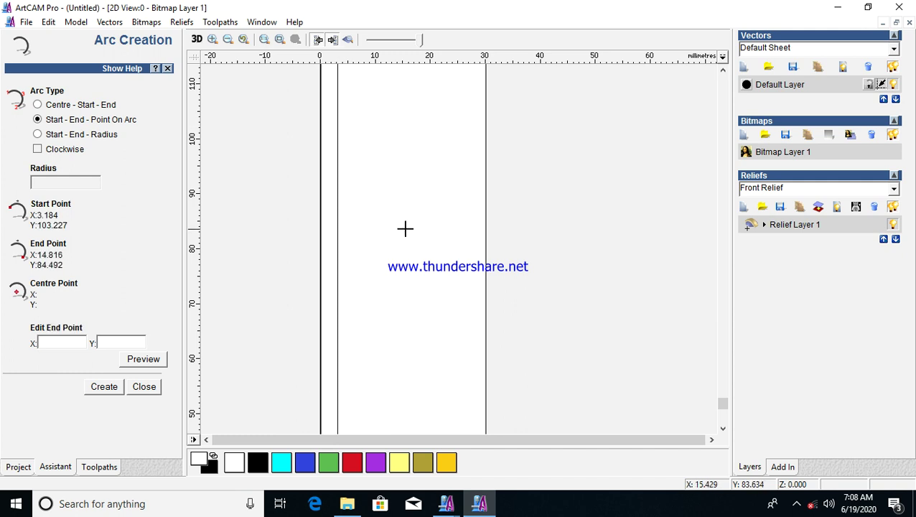
{"action": "left_click", "coordinate": [393, 165]}
{"action": "left_click", "coordinate": [364, 158]}
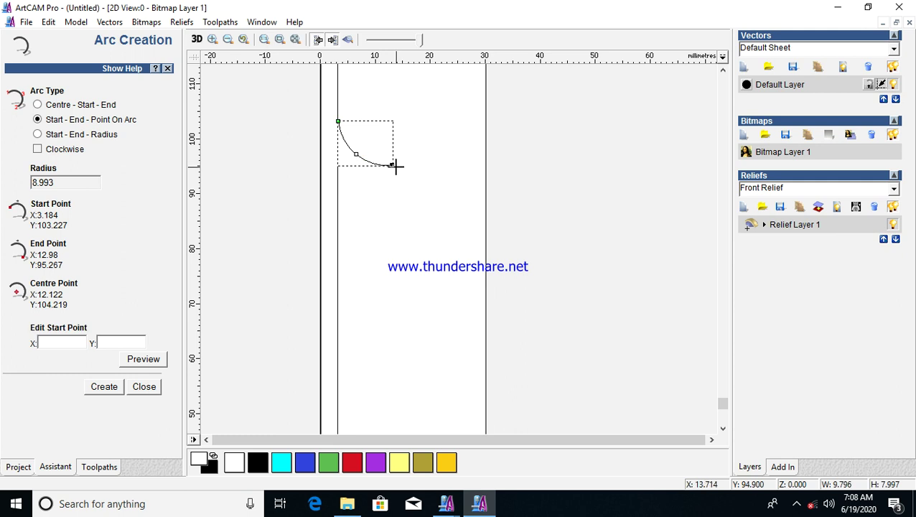
Draw a convex arc from the first arc's end to the rectangle's right edge at about X 30, Y 84.5.
{"action": "left_click", "coordinate": [393, 164]}
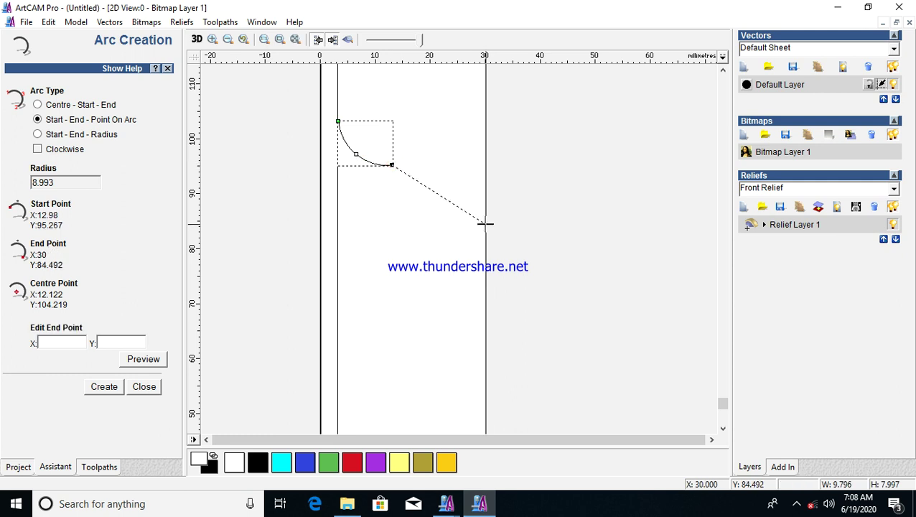
{"action": "left_click", "coordinate": [485, 224]}
{"action": "left_click", "coordinate": [458, 183]}
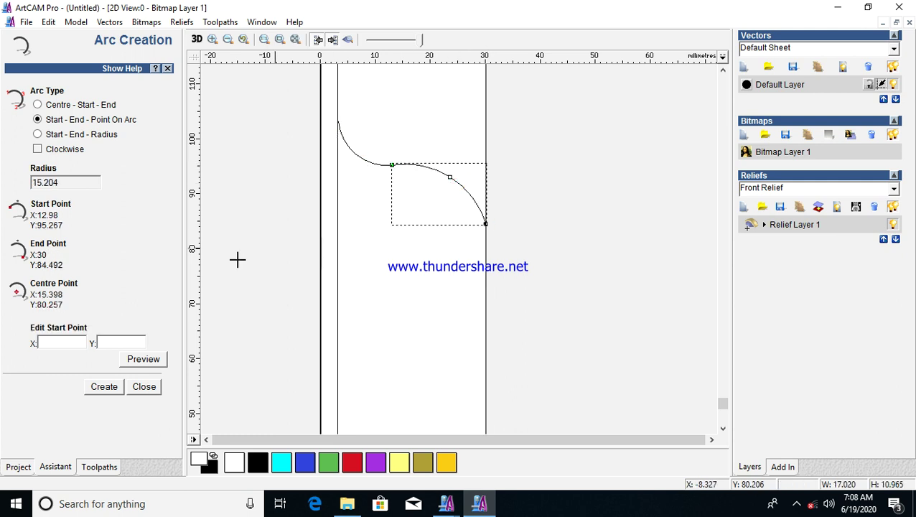
{"action": "left_click", "coordinate": [147, 388]}
Join the two arcs into a single S-shaped curve.
{"action": "left_click", "coordinate": [371, 206]}
{"action": "left_click", "coordinate": [382, 167]}
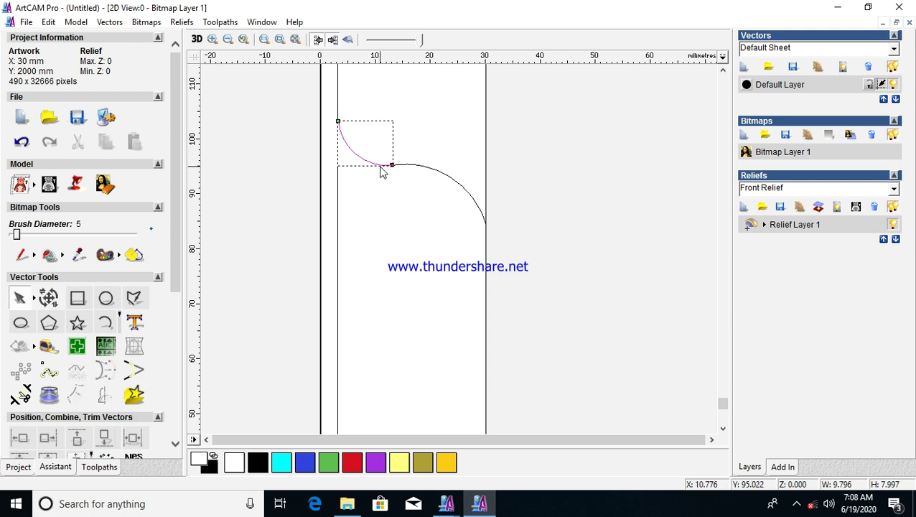
{"action": "left_click", "coordinate": [422, 165], "text": "shift"}
{"action": "left_click_drag", "start_coordinate": [171, 256], "coordinate": [169, 363]}
{"action": "left_click", "coordinate": [77, 303]}
{"action": "left_click", "coordinate": [430, 241]}
Node-edit the S-curve and move its middle node to about X 16, Y 94.
{"action": "left_click", "coordinate": [413, 165]}
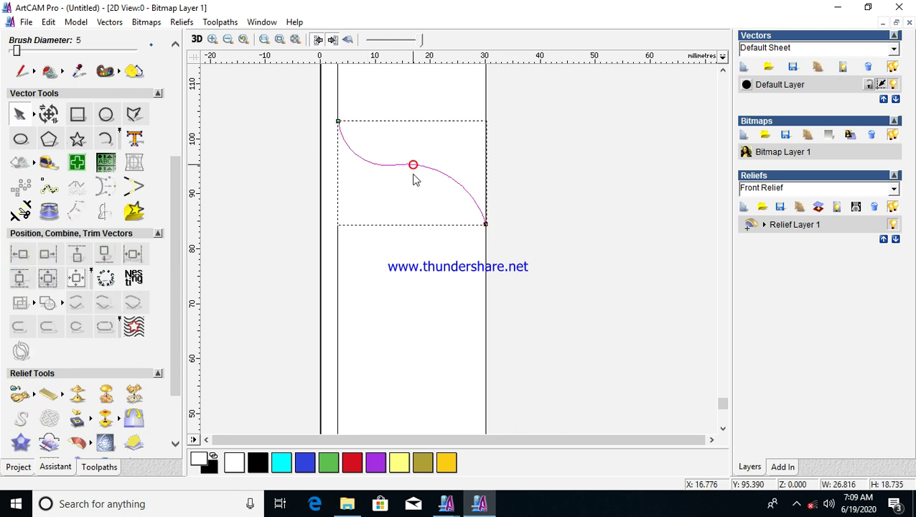
{"action": "scroll", "coordinate": [414, 179], "scroll_direction": "up", "scroll_amount": 2}
{"action": "double_click", "coordinate": [375, 214]}
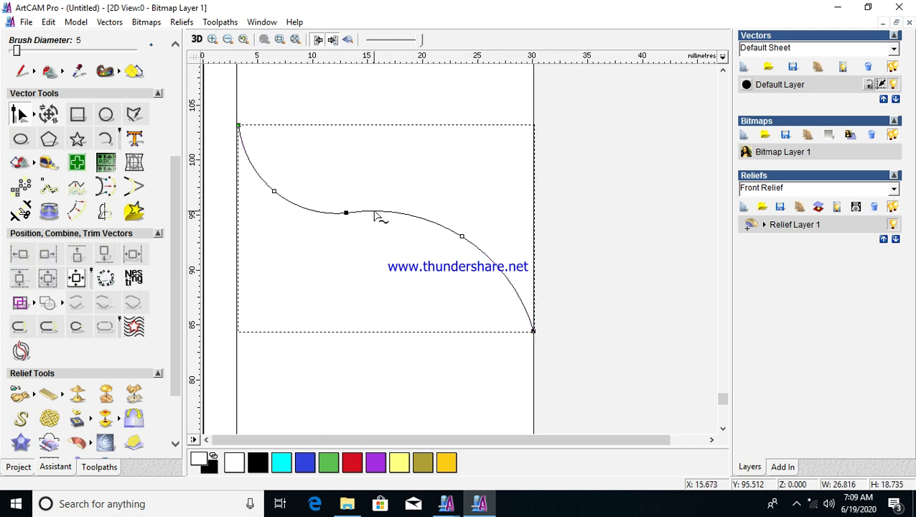
{"action": "left_click_drag", "start_coordinate": [346, 212], "coordinate": [379, 228]}
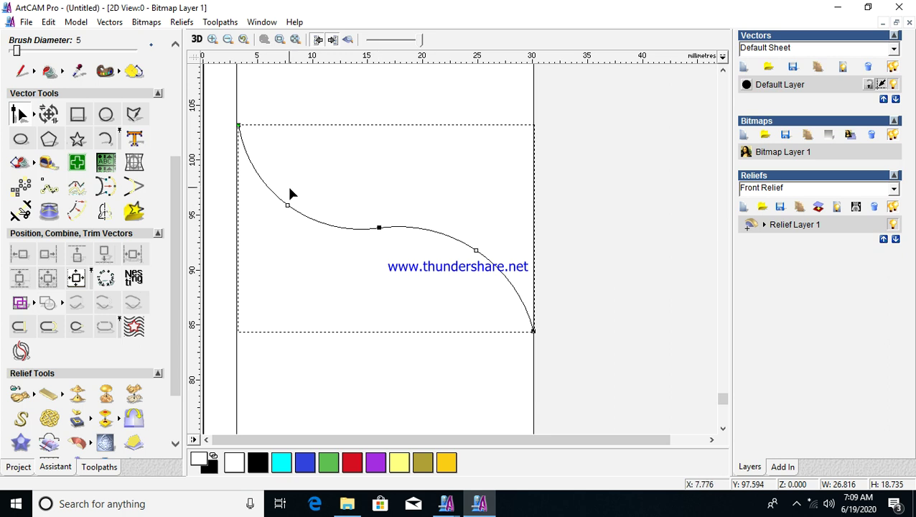
Raise the S-curve's upper end node to about Y 104.3 and nudge it exactly onto the offset line at X 3.
{"action": "left_click_drag", "start_coordinate": [237, 125], "coordinate": [239, 114]}
{"action": "scroll", "coordinate": [270, 134], "scroll_direction": "up", "scroll_amount": 2}
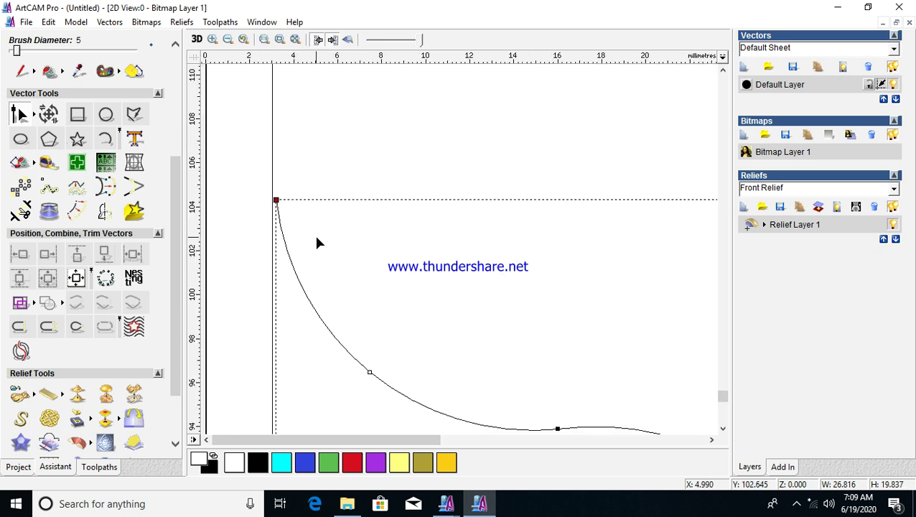
{"action": "scroll", "coordinate": [315, 233], "scroll_direction": "up", "scroll_amount": 3}
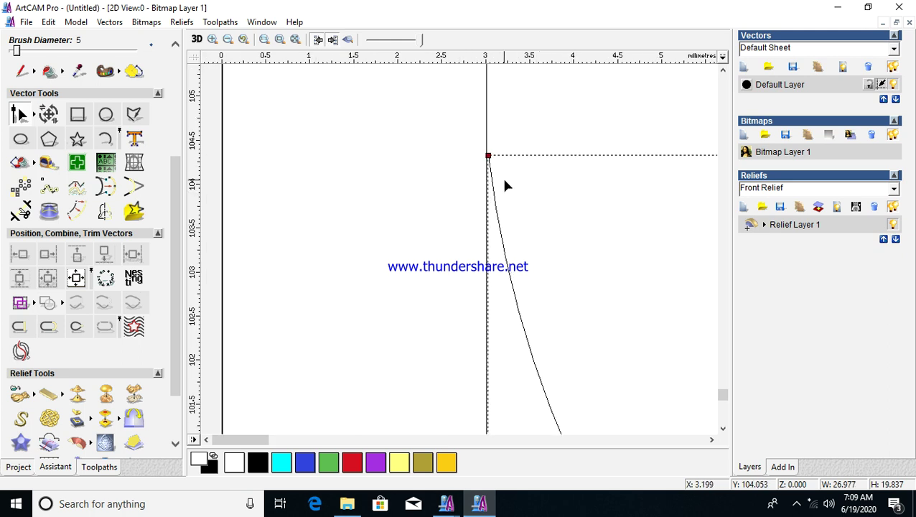
{"action": "scroll", "coordinate": [481, 183], "scroll_direction": "up", "scroll_amount": 3}
{"action": "scroll", "coordinate": [480, 222], "scroll_direction": "up", "scroll_amount": 3}
{"action": "scroll", "coordinate": [478, 316], "scroll_direction": "down", "scroll_amount": 3}
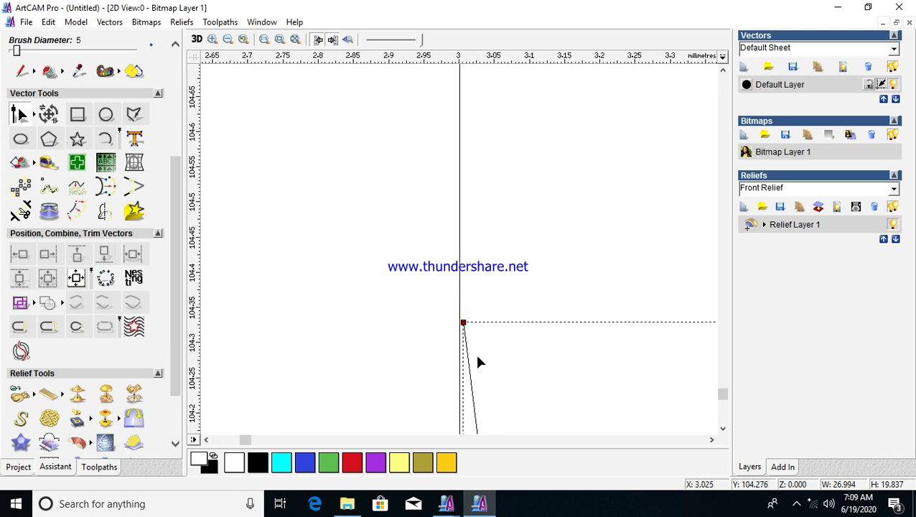
{"action": "key", "text": "Left"}
{"action": "key", "text": "Left"}
{"action": "key", "text": "Left"}
{"action": "key", "text": "Left"}
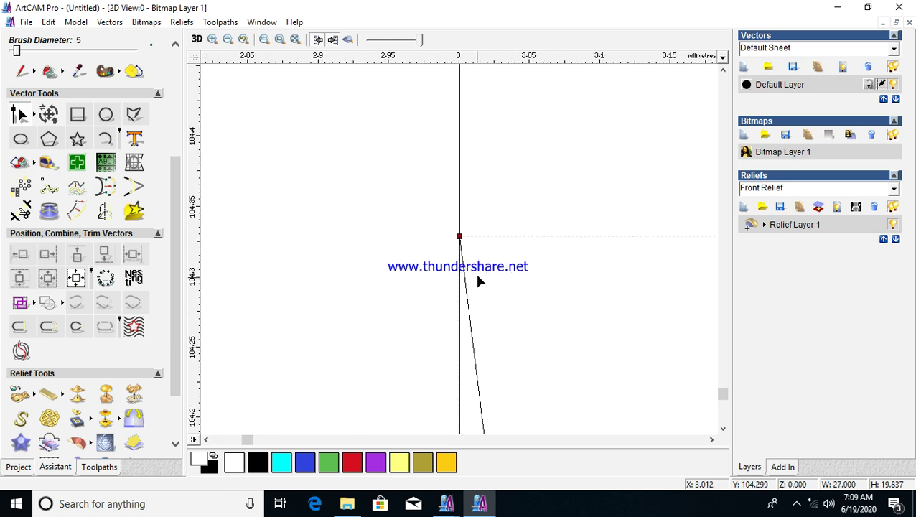
{"action": "scroll", "coordinate": [476, 273], "scroll_direction": "up", "scroll_amount": 2}
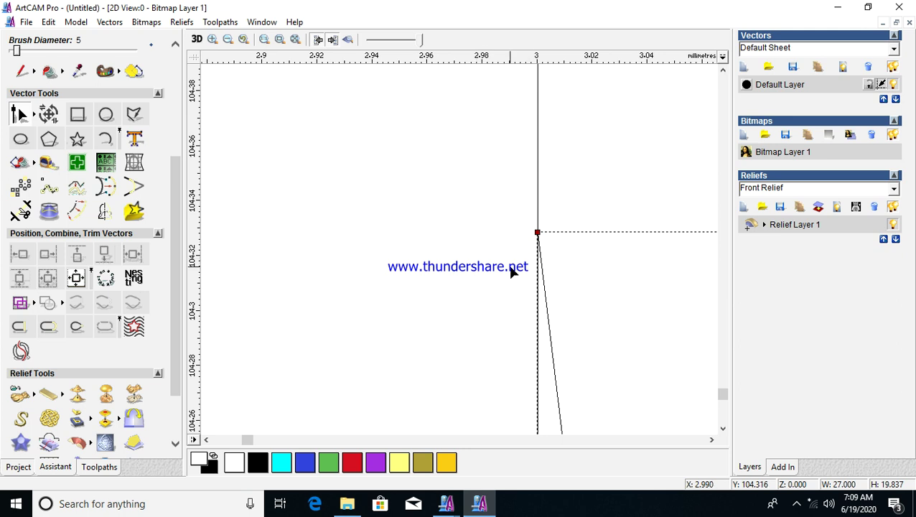
Nudge the S-curve's lower end node about 1.7 mm down along the rectangle's right edge.
{"action": "scroll", "coordinate": [545, 270], "scroll_direction": "down", "scroll_amount": 5}
{"action": "scroll", "coordinate": [555, 267], "scroll_direction": "down", "scroll_amount": 1}
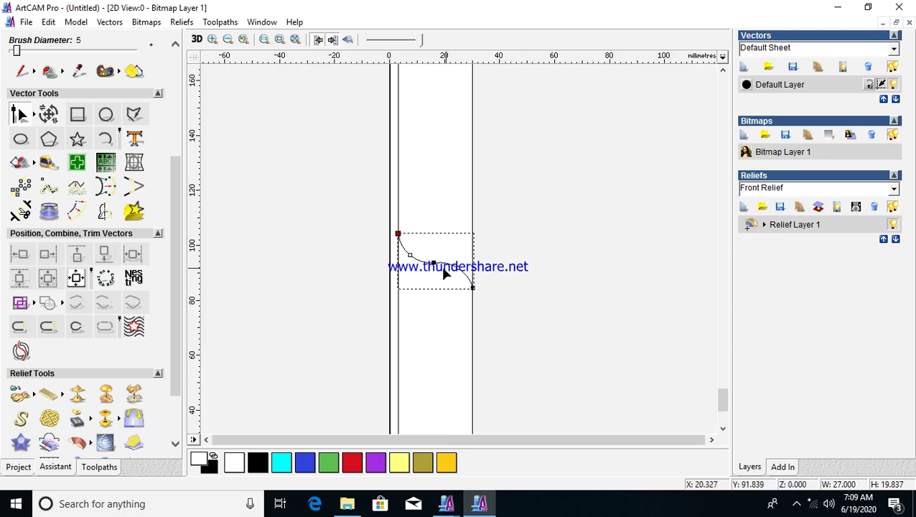
{"action": "scroll", "coordinate": [446, 266], "scroll_direction": "down", "scroll_amount": 1}
{"action": "scroll", "coordinate": [463, 260], "scroll_direction": "down", "scroll_amount": 1}
{"action": "left_click_drag", "start_coordinate": [534, 347], "coordinate": [536, 350]}
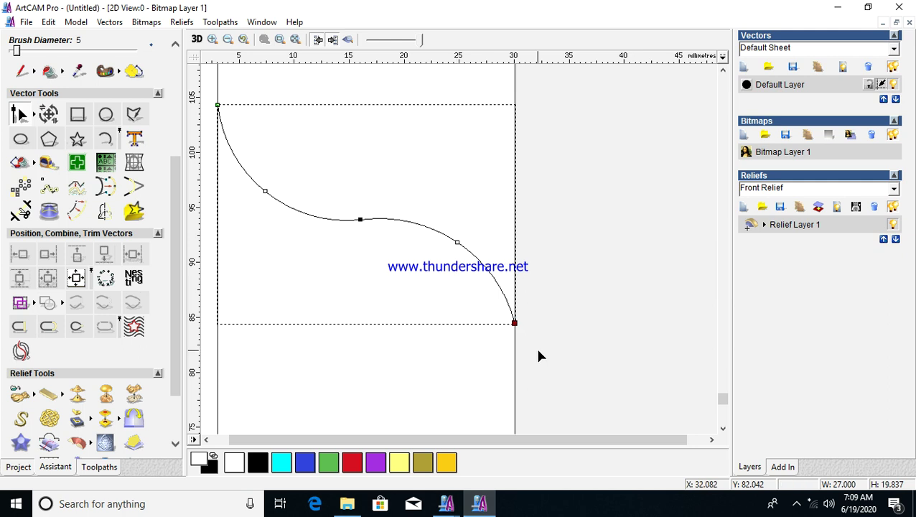
{"action": "key", "text": "Down"}
{"action": "key", "text": "Down"}
{"action": "key", "text": "Down"}
{"action": "key", "text": "Down"}
{"action": "key", "text": "Down"}
{"action": "key", "text": "Down"}
{"action": "key", "text": "Down"}
{"action": "key", "text": "Down"}
{"action": "key", "text": "Down"}
{"action": "key", "text": "Down"}
{"action": "key", "text": "Down"}
{"action": "key", "text": "Down"}
{"action": "key", "text": "Down"}
{"action": "key", "text": "Down"}
{"action": "key", "text": "Down"}
{"action": "key", "text": "Down"}
{"action": "key", "text": "Down"}
{"action": "key", "text": "Down"}
{"action": "key", "text": "Down"}
{"action": "key", "text": "Down"}
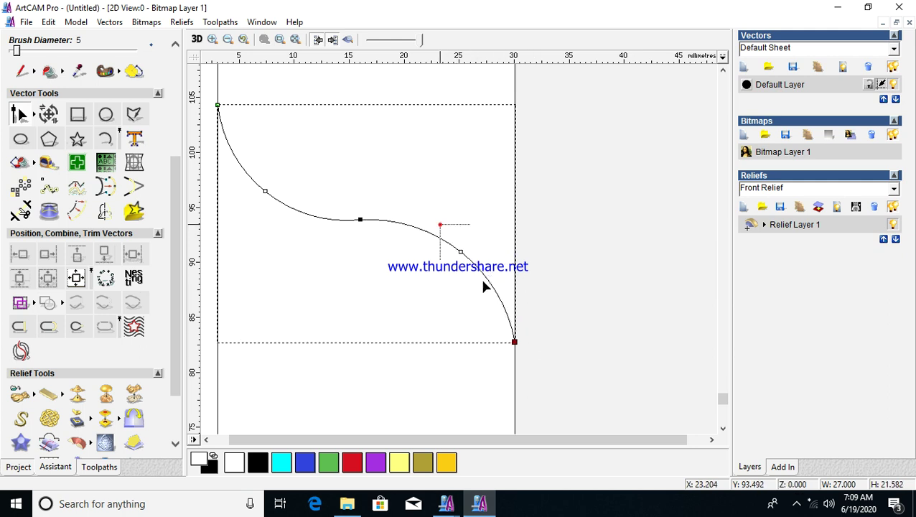
Adjust the midpoint node of the S-curve's lower arc to about X 25, Y 91 and leave node editing.
{"action": "left_click_drag", "start_coordinate": [483, 281], "coordinate": [490, 293]}
{"action": "key", "text": "Up"}
{"action": "key", "text": "Up"}
{"action": "key", "text": "Up"}
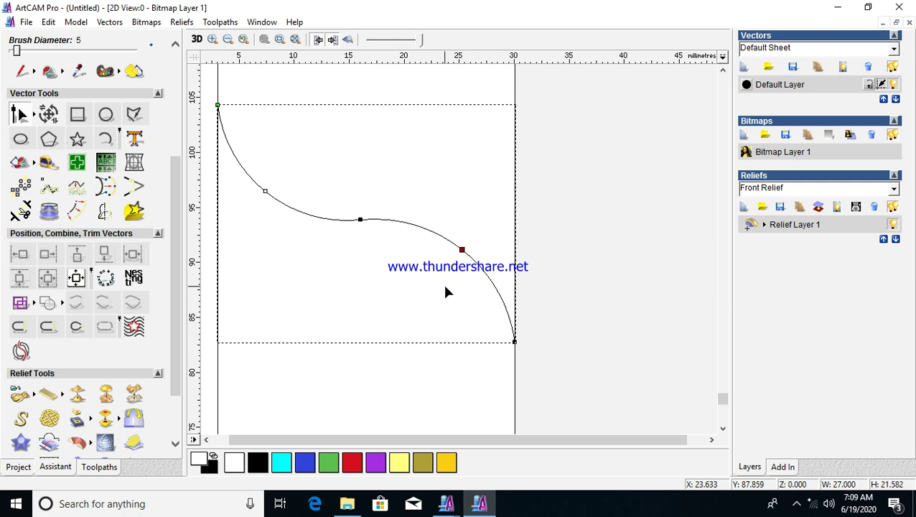
{"action": "key", "text": "n"}
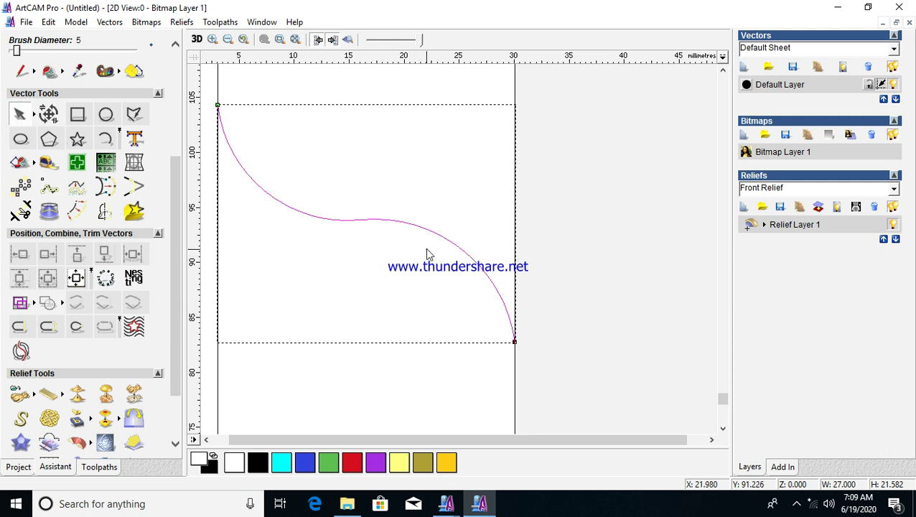
{"action": "left_click", "coordinate": [428, 249]}
Duplicate the S-curve and move the copy straight up about 43 mm between the offset line and the right edge.
{"action": "left_click", "coordinate": [429, 229]}
{"action": "scroll", "coordinate": [430, 228], "scroll_direction": "down", "scroll_amount": 2}
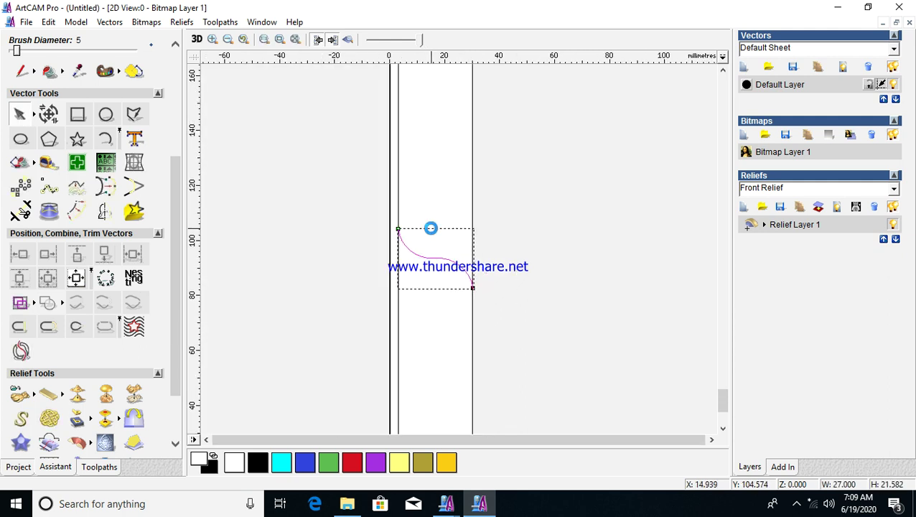
{"action": "key", "text": "ctrl+c"}
{"action": "key", "text": "ctrl+v"}
{"action": "key", "text": "Up"}
{"action": "key", "text": "Up"}
{"action": "key", "text": "Up"}
{"action": "key", "text": "Up"}
{"action": "key", "text": "Up"}
{"action": "key", "text": "Up"}
{"action": "key", "text": "Up"}
{"action": "key", "text": "Up"}
{"action": "key", "text": "Up"}
{"action": "key", "text": "Up"}
{"action": "key", "text": "Up"}
{"action": "key", "text": "Up"}
{"action": "key", "text": "Up"}
{"action": "key", "text": "Up"}
{"action": "key", "text": "Up"}
{"action": "key", "text": "Up"}
{"action": "key", "text": "Up"}
{"action": "key", "text": "Up"}
{"action": "key", "text": "Up"}
{"action": "key", "text": "Up"}
{"action": "scroll", "coordinate": [435, 231], "scroll_direction": "down", "scroll_amount": 1}
{"action": "scroll", "coordinate": [442, 245], "scroll_direction": "up", "scroll_amount": 2}
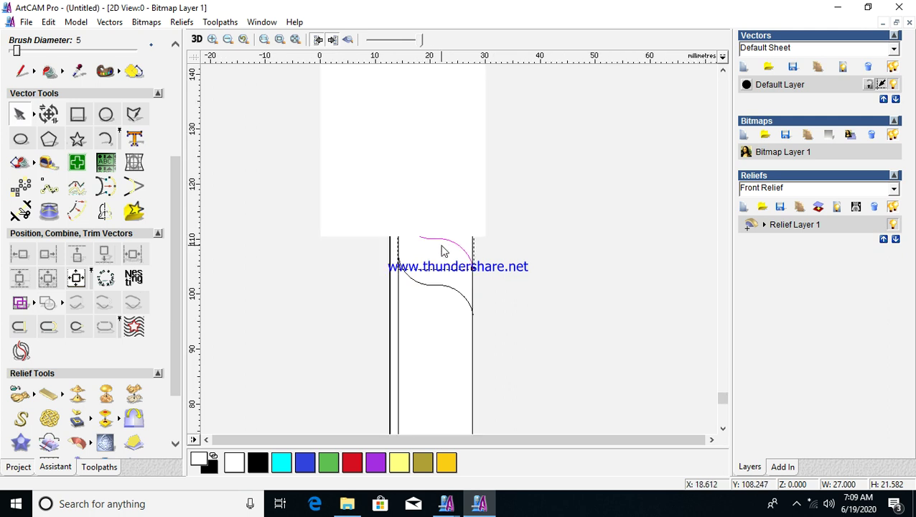
{"action": "key", "text": "Up"}
{"action": "key", "text": "Up"}
{"action": "key", "text": "Up"}
{"action": "key", "text": "Up"}
{"action": "key", "text": "Up"}
{"action": "key", "text": "Up"}
{"action": "key", "text": "Up"}
{"action": "key", "text": "Up"}
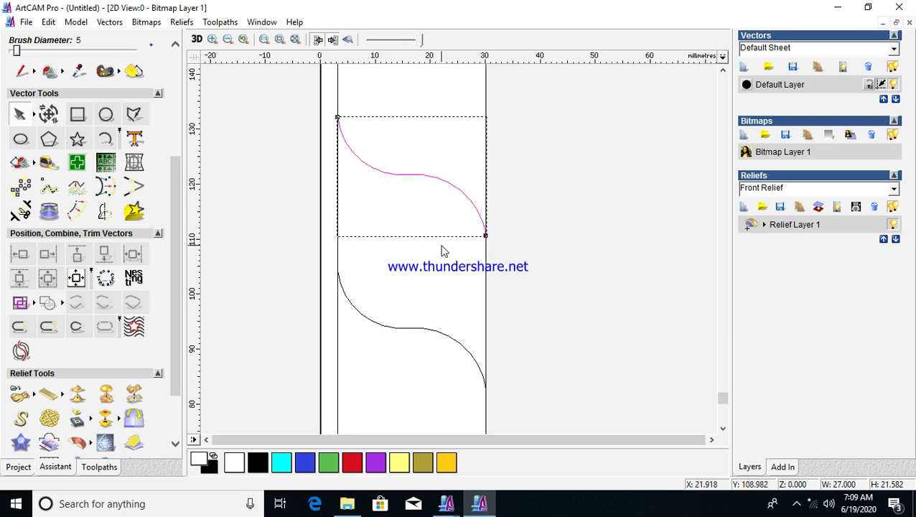
{"action": "key", "text": "Up"}
{"action": "key", "text": "Up"}
{"action": "key", "text": "Up"}
{"action": "key", "text": "Up"}
{"action": "key", "text": "Up"}
{"action": "key", "text": "Up"}
{"action": "key", "text": "Up"}
{"action": "key", "text": "Up"}
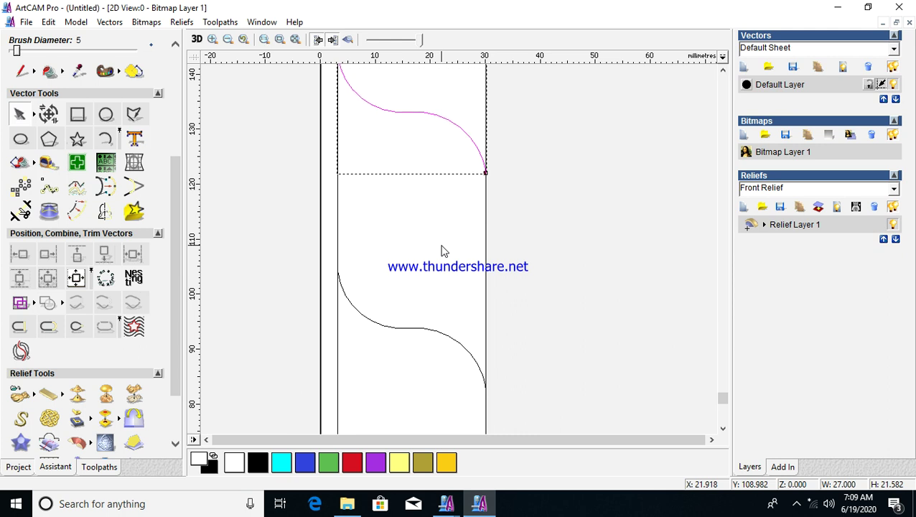
{"action": "key", "text": "Up"}
{"action": "key", "text": "Up"}
{"action": "key", "text": "Up"}
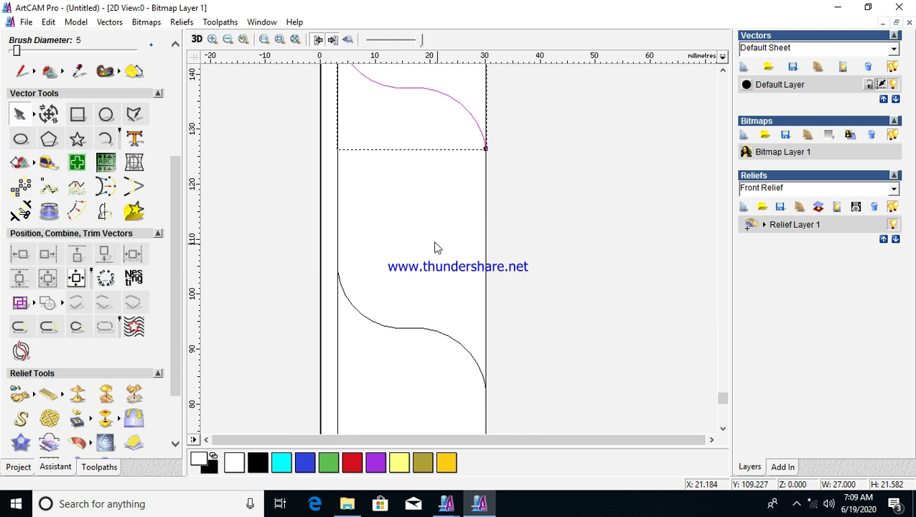
Draw a three-point arc from the upper S-curve's middle at about X 16, Y 137.6 to the offset line at about Y 128.7, radius about 9.4.
{"action": "left_click", "coordinate": [420, 200]}
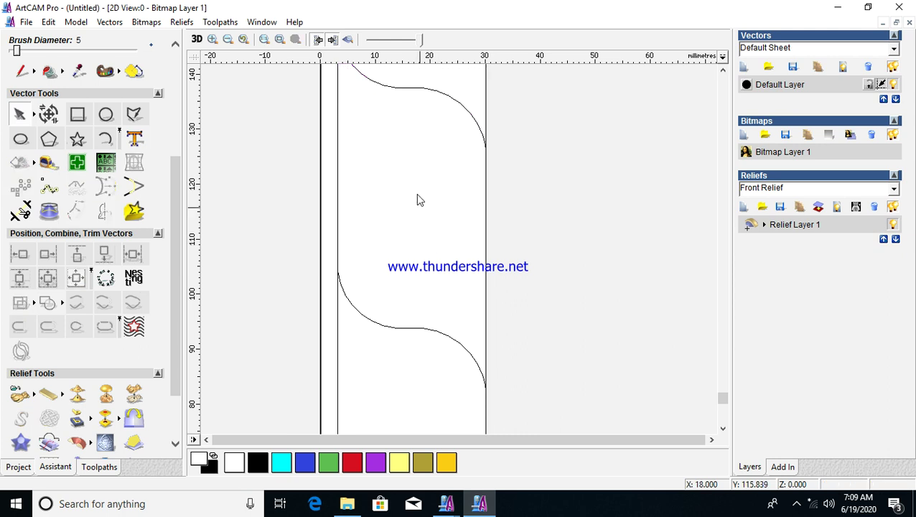
{"action": "left_click", "coordinate": [106, 139]}
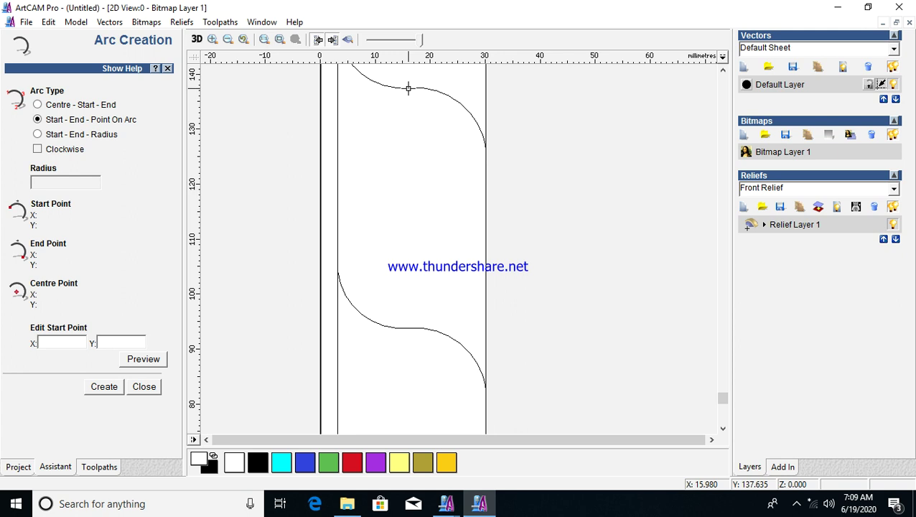
{"action": "left_click", "coordinate": [408, 88]}
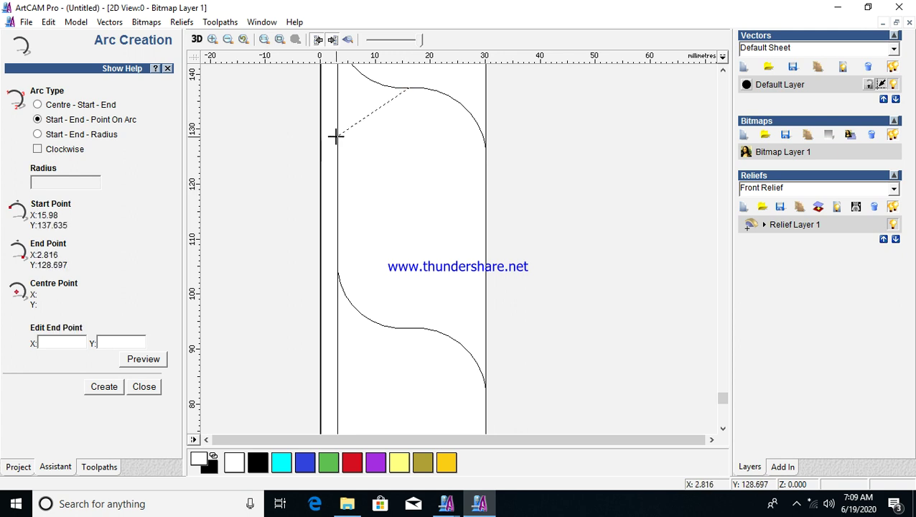
{"action": "left_click", "coordinate": [338, 136]}
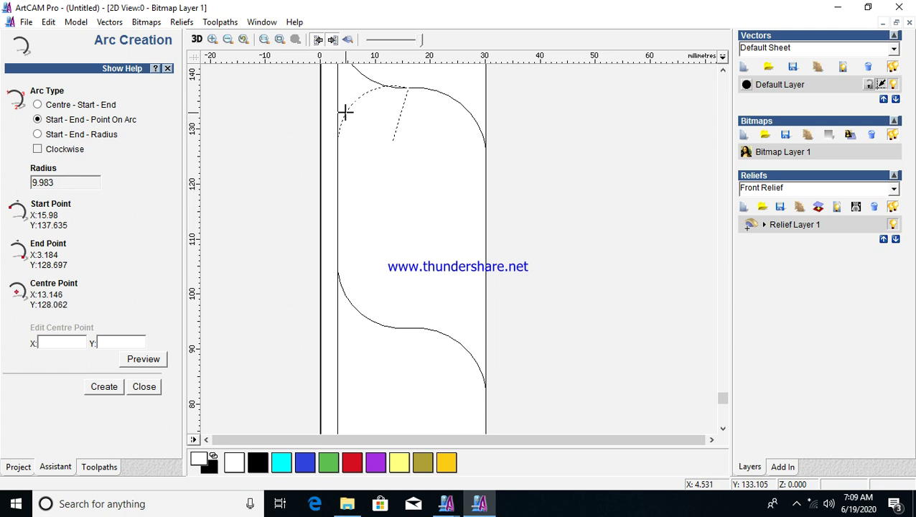
{"action": "left_click", "coordinate": [344, 109]}
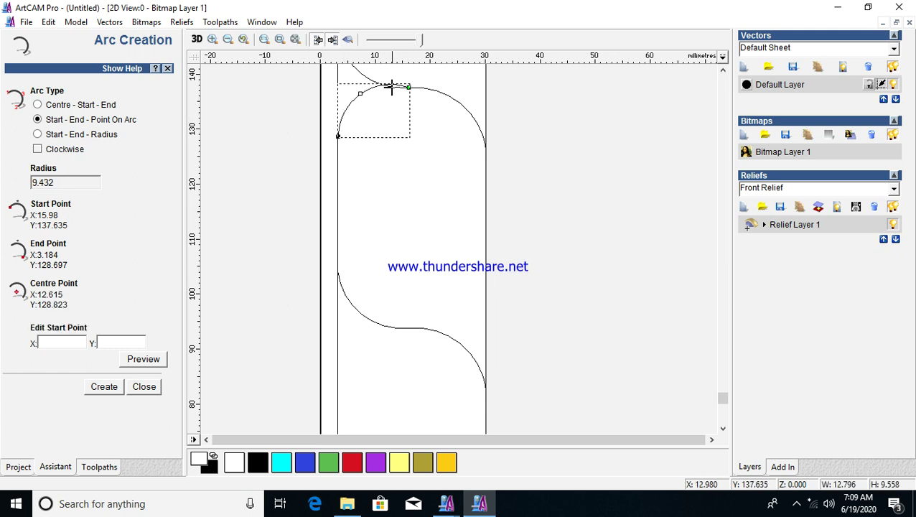
Draw a second arc from about X 13, Y 138.2 to the rectangle's right edge near Y 124.2, radius about 14.6, and close arc creation.
{"action": "left_click", "coordinate": [392, 84]}
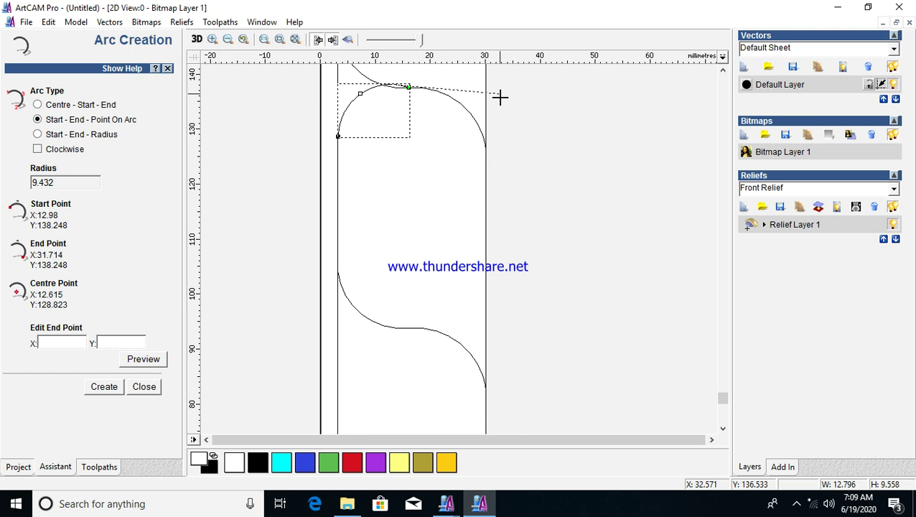
{"action": "left_click", "coordinate": [487, 161]}
{"action": "left_click", "coordinate": [457, 100]}
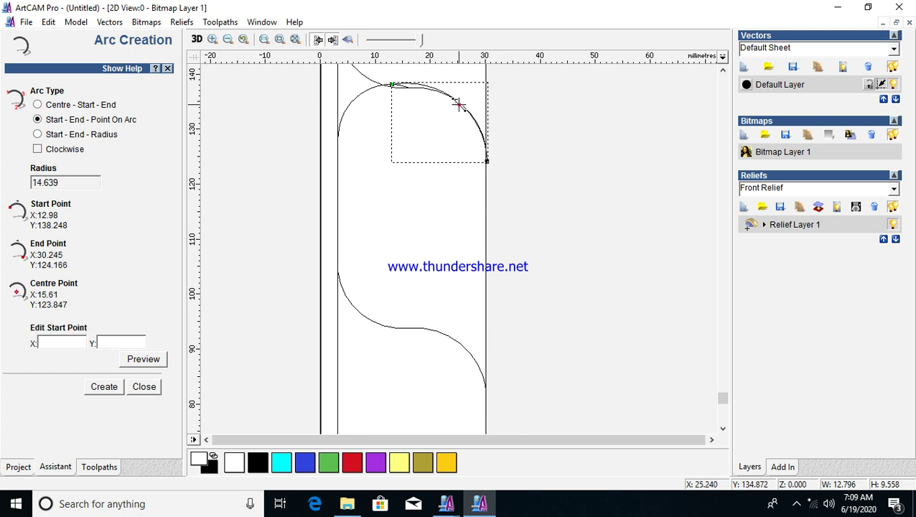
{"action": "left_click", "coordinate": [144, 387]}
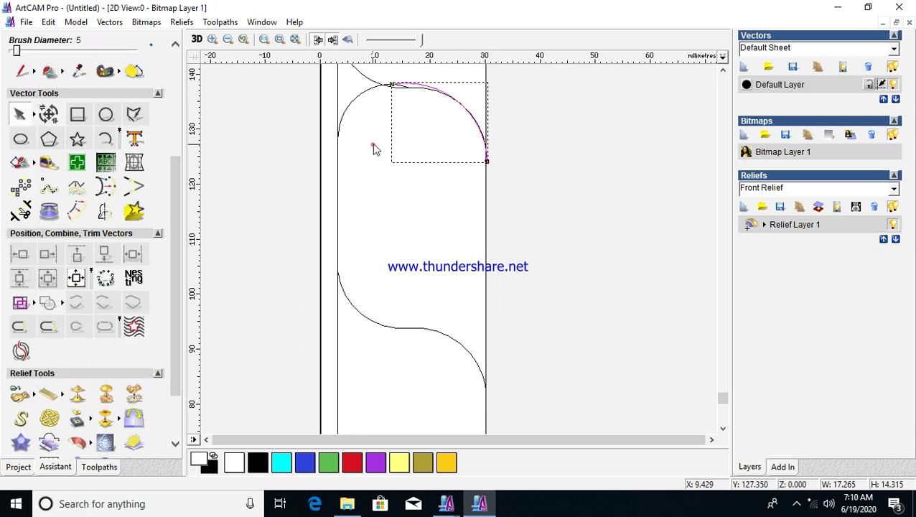
Cut the first arc at about X 10 and the second arc at about X 26.
{"action": "left_click", "coordinate": [375, 85]}
{"action": "scroll", "coordinate": [397, 107], "scroll_direction": "up", "scroll_amount": 2}
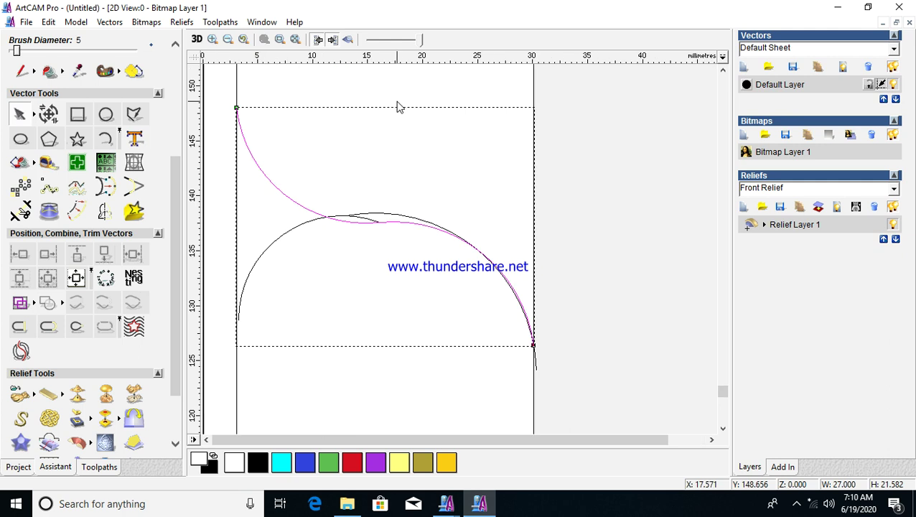
{"action": "left_click", "coordinate": [313, 222]}
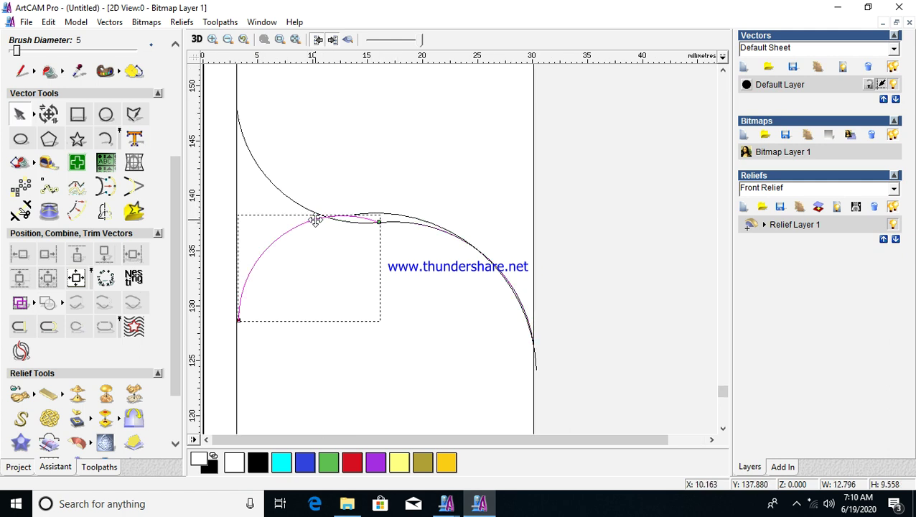
{"action": "key", "text": "c"}
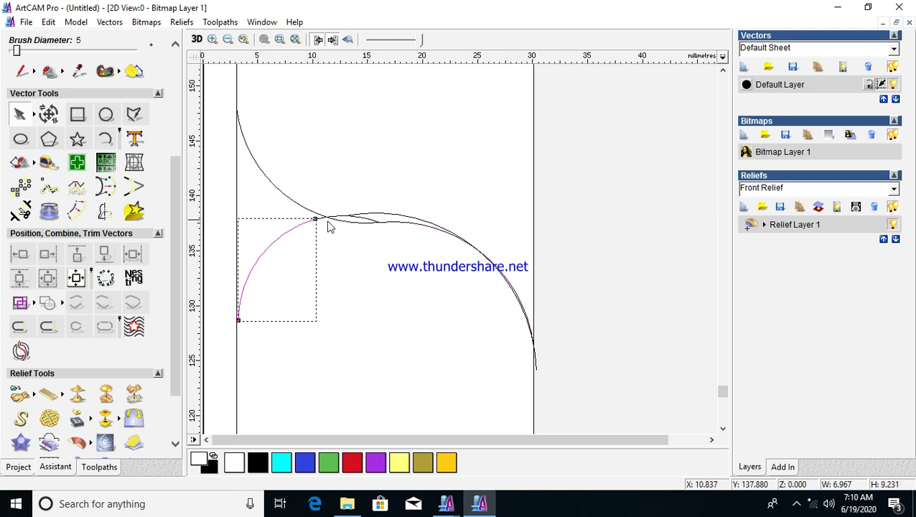
{"action": "left_click", "coordinate": [438, 226]}
{"action": "key", "text": "c"}
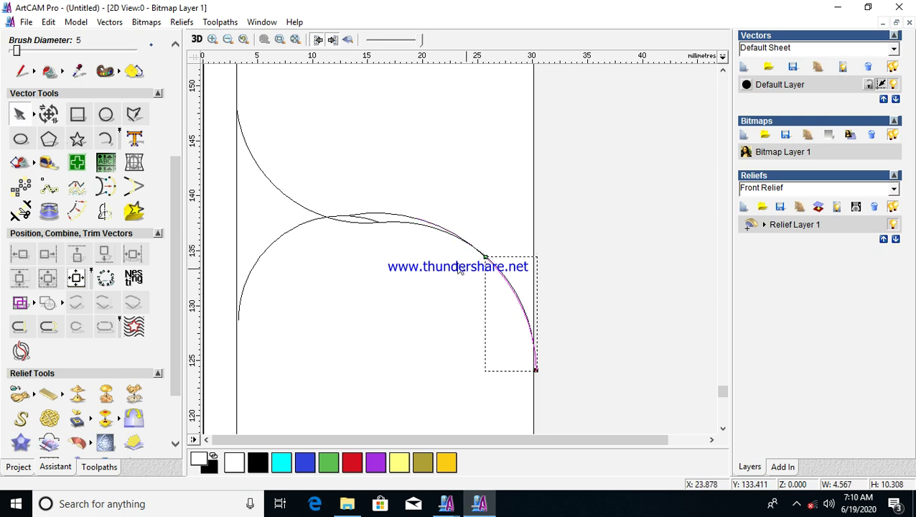
Join the two outer arc pieces with a smooth curve into one arch and delete the leftover middle pieces.
{"action": "left_click", "coordinate": [282, 239], "text": "shift"}
{"action": "left_click", "coordinate": [106, 305]}
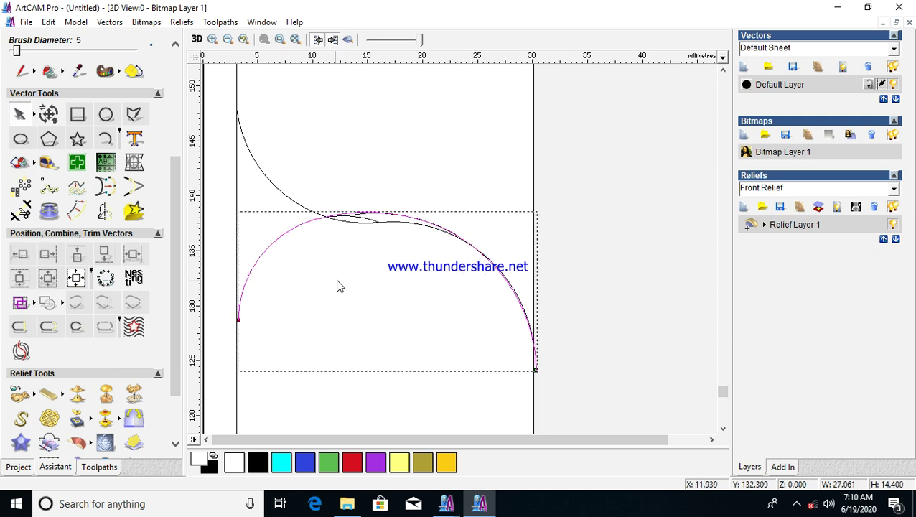
{"action": "left_click", "coordinate": [333, 274]}
{"action": "left_click_drag", "start_coordinate": [242, 178], "coordinate": [510, 331]}
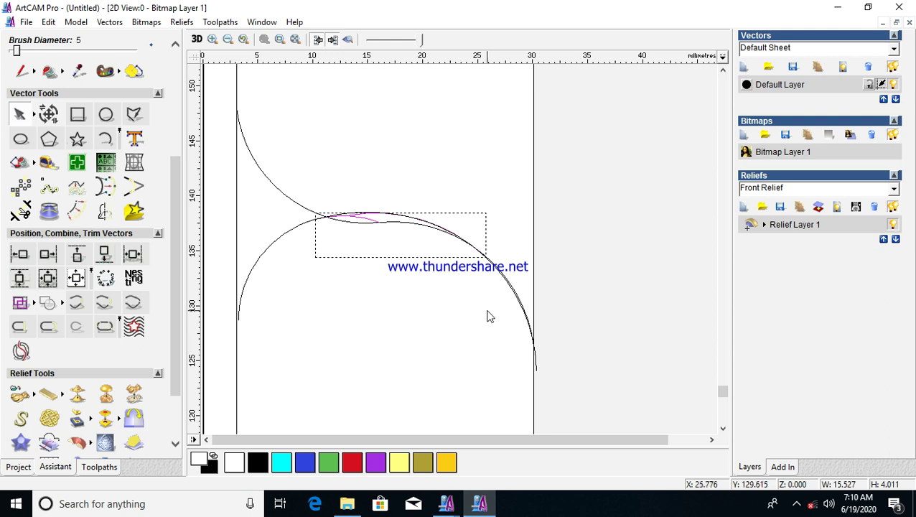
{"action": "key", "text": "Delete"}
Nudge the upper S-curve about 1 mm up until it touches the crown of the arch.
{"action": "left_click", "coordinate": [362, 222]}
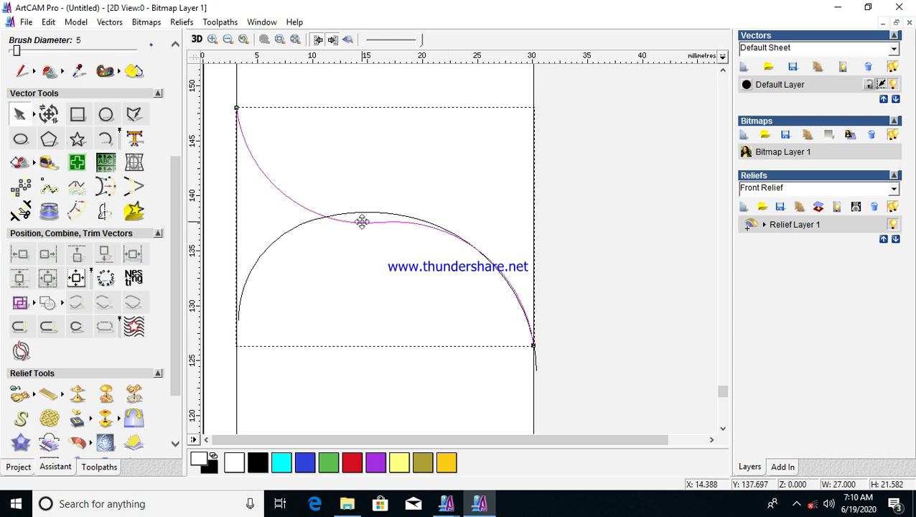
{"action": "key", "text": "Up"}
{"action": "key", "text": "Up"}
{"action": "key", "text": "Up"}
{"action": "key", "text": "Up"}
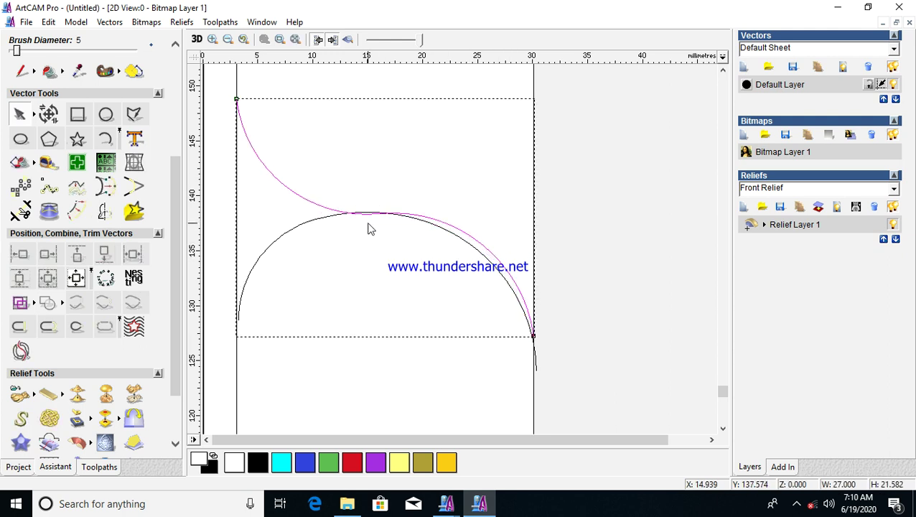
{"action": "key", "text": "Up"}
{"action": "left_click", "coordinate": [417, 231]}
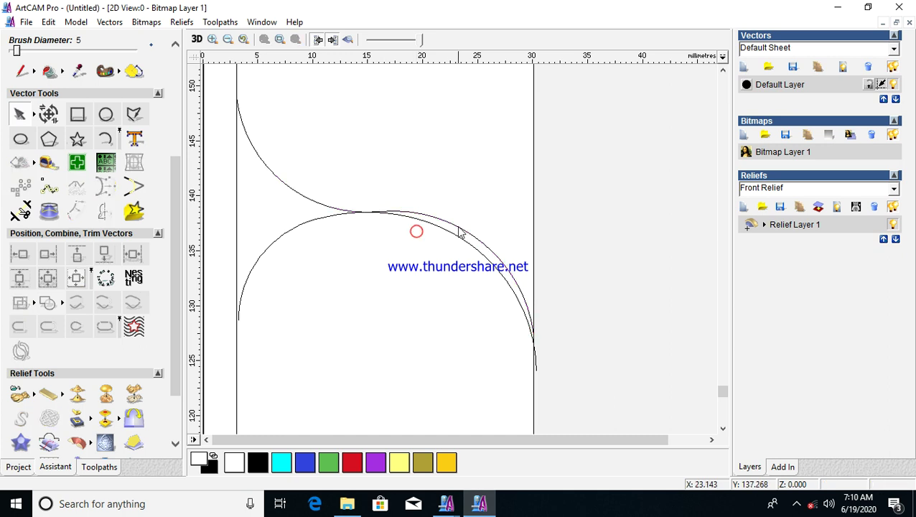
In node editing, move the control handles of the upper S-curve's lower arc to about X 22.9, Y 138 and X 28.7, Y 133, following the arch.
{"action": "left_click", "coordinate": [453, 240]}
{"action": "scroll", "coordinate": [467, 258], "scroll_direction": "down", "scroll_amount": 2}
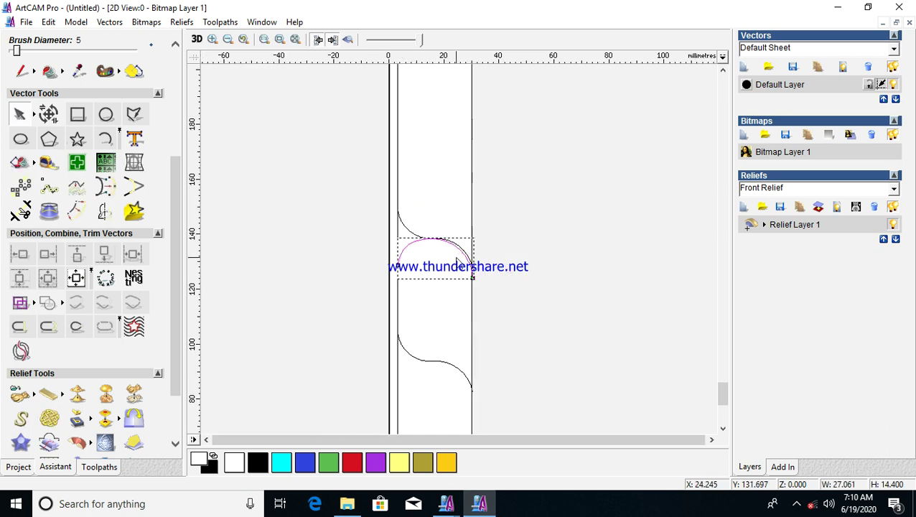
{"action": "scroll", "coordinate": [460, 262], "scroll_direction": "up", "scroll_amount": 1}
{"action": "scroll", "coordinate": [434, 238], "scroll_direction": "up", "scroll_amount": 1}
{"action": "left_click", "coordinate": [451, 238]}
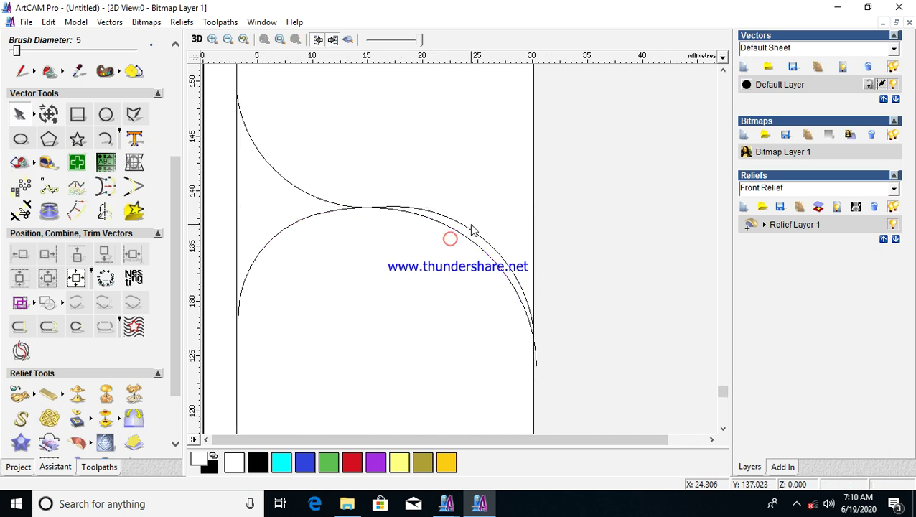
{"action": "left_click", "coordinate": [468, 231]}
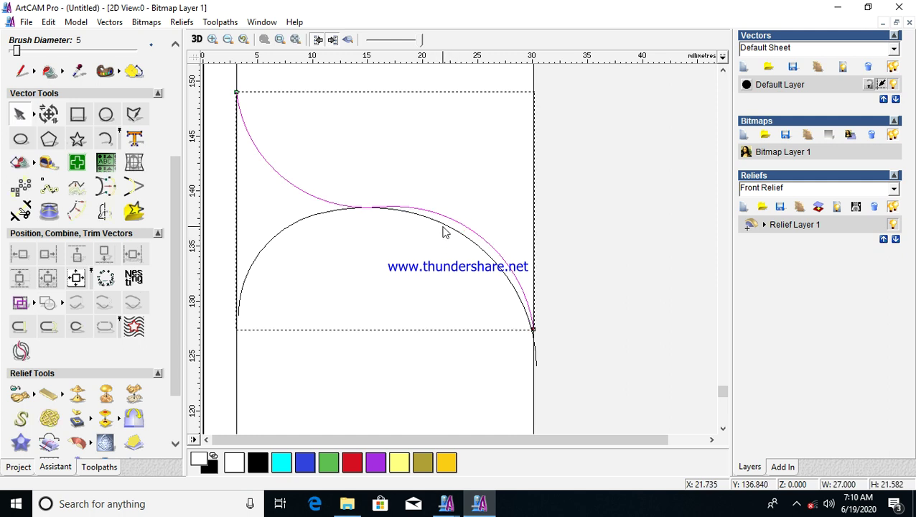
{"action": "left_click", "coordinate": [443, 228]}
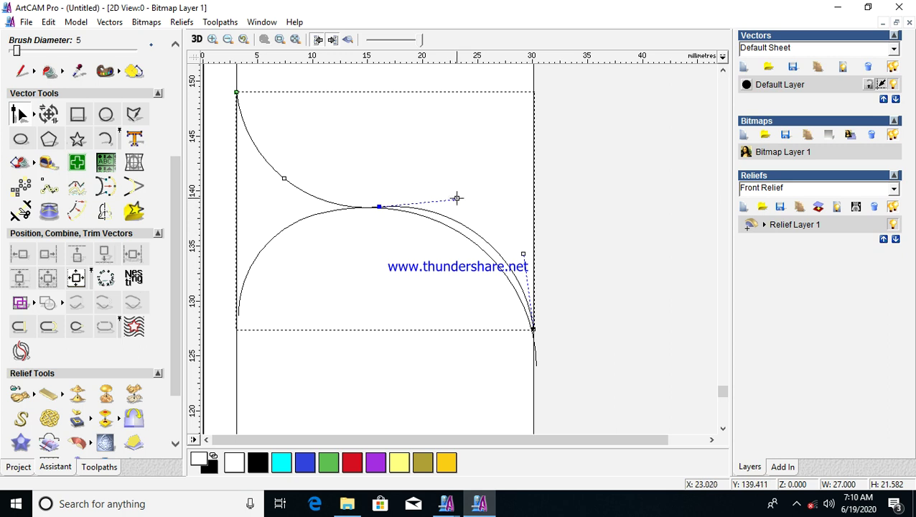
{"action": "left_click_drag", "start_coordinate": [457, 198], "coordinate": [454, 212]}
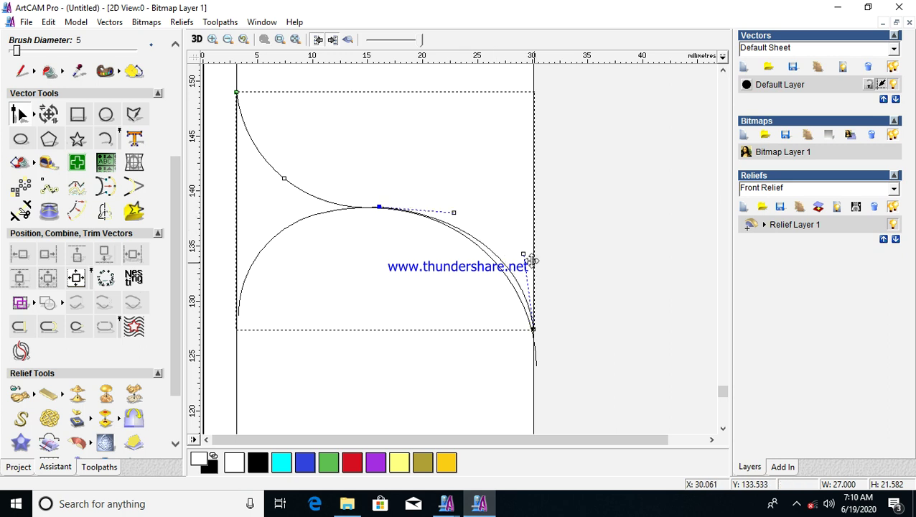
{"action": "mouse_move", "coordinate": [523, 255]}
{"action": "left_mouse_down"}
{"action": "mouse_move", "coordinate": [521, 275]}
{"action": "mouse_move", "coordinate": [518, 267]}
{"action": "left_mouse_up"}
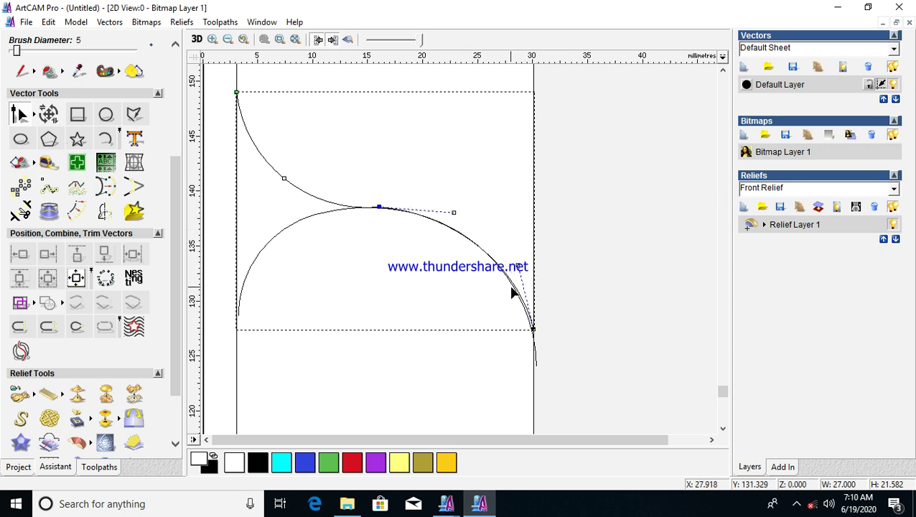
Lower the S-curve's bottom end node to about Y 126.7 on the right edge and move its handle to about X 28.3, Y 134.
{"action": "scroll", "coordinate": [512, 293], "scroll_direction": "up", "scroll_amount": 2}
{"action": "left_click_drag", "start_coordinate": [535, 365], "coordinate": [540, 385]}
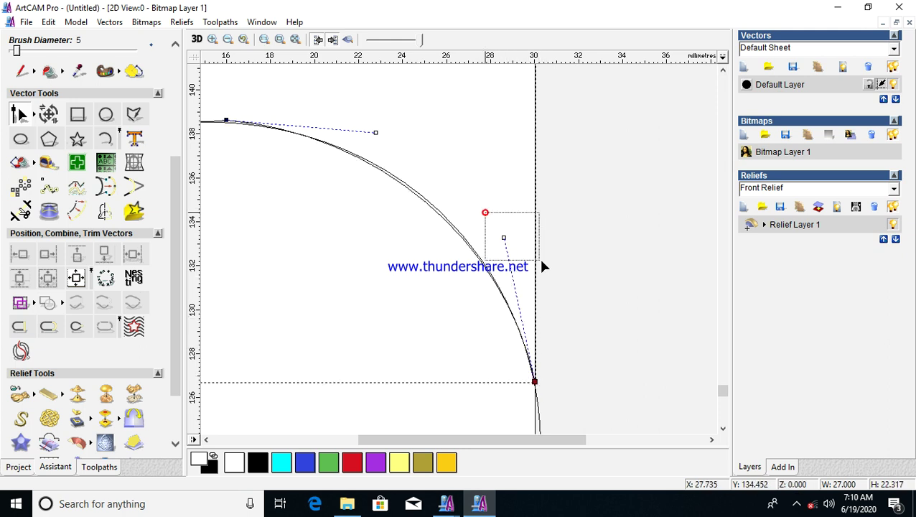
{"action": "left_click_drag", "start_coordinate": [542, 260], "coordinate": [495, 223]}
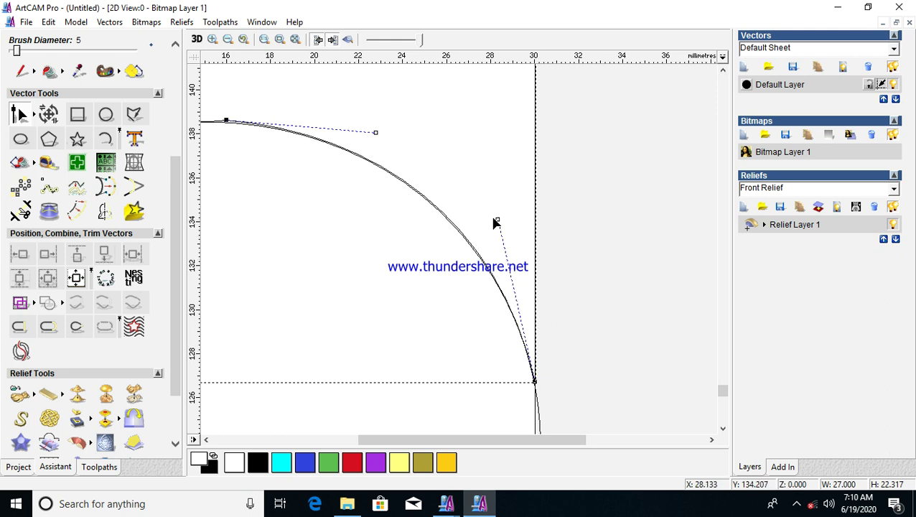
Fine-tune the S-curve's middle node to about X 16, Y 138.6, raise its handle slightly to match the arch, and leave node editing.
{"action": "scroll", "coordinate": [304, 148], "scroll_direction": "up", "scroll_amount": 2}
{"action": "left_click_drag", "start_coordinate": [432, 292], "coordinate": [500, 374]}
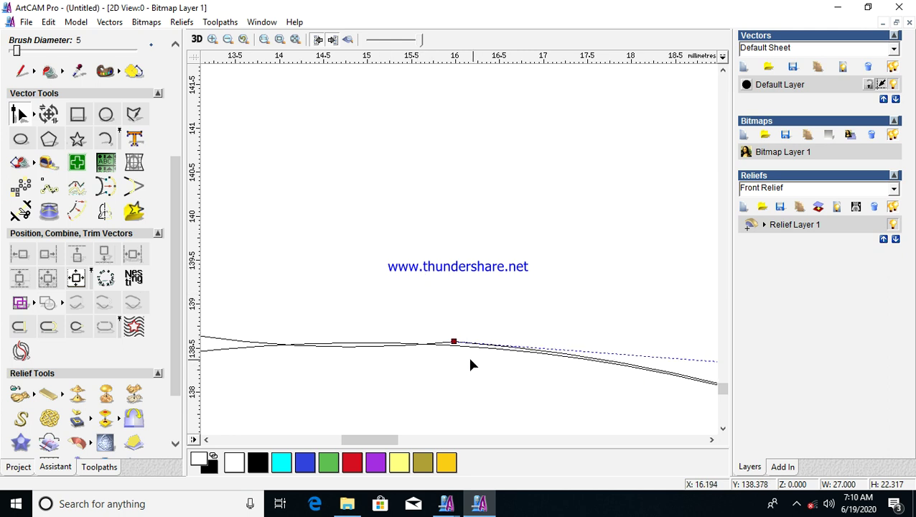
{"action": "scroll", "coordinate": [467, 354], "scroll_direction": "down", "scroll_amount": 4}
{"action": "scroll", "coordinate": [520, 257], "scroll_direction": "down", "scroll_amount": 4}
{"action": "scroll", "coordinate": [453, 241], "scroll_direction": "up", "scroll_amount": 4}
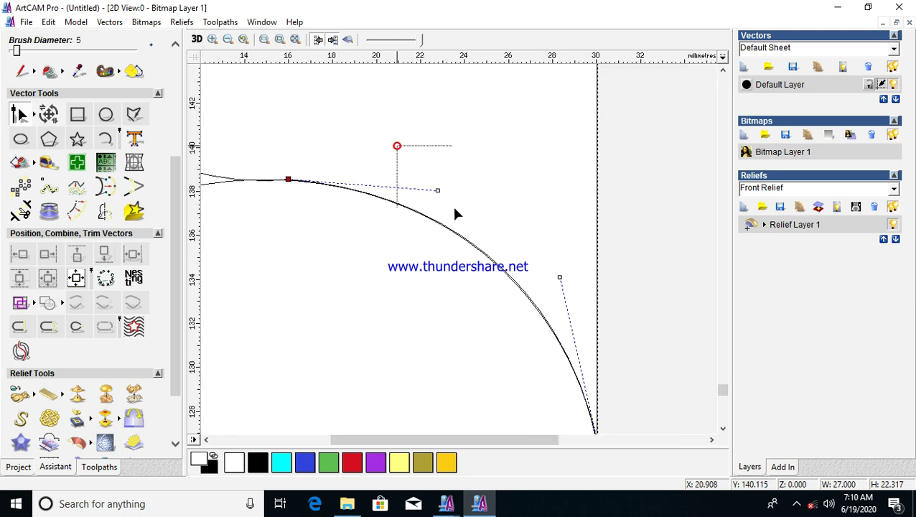
{"action": "left_click_drag", "start_coordinate": [438, 190], "coordinate": [438, 189]}
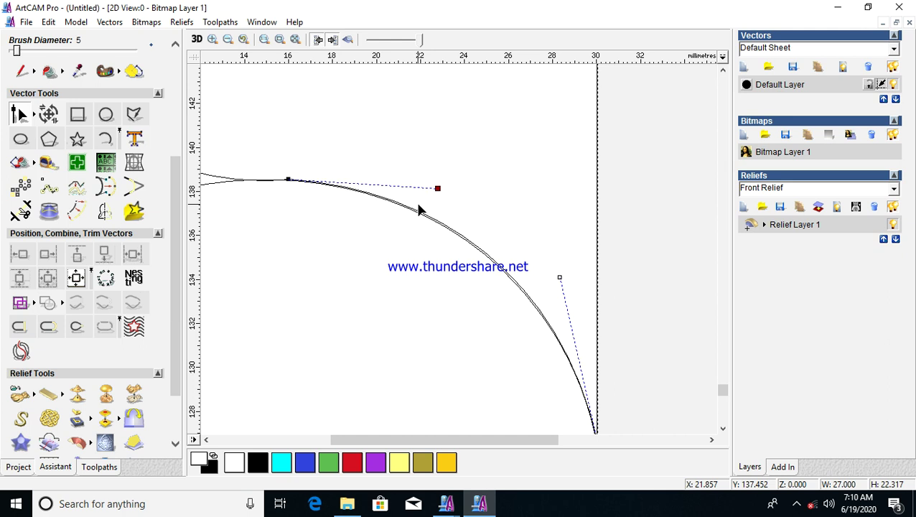
{"action": "key", "text": "n"}
{"action": "scroll", "coordinate": [419, 206], "scroll_direction": "down", "scroll_amount": 3}
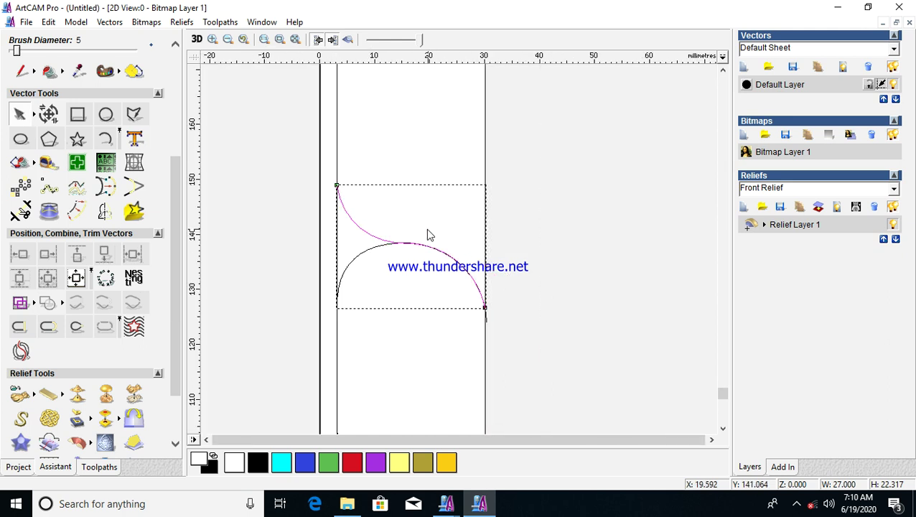
Duplicate the reshaped S-curve and move the copy straight down onto the older S-curve below.
{"action": "scroll", "coordinate": [411, 265], "scroll_direction": "down", "scroll_amount": 2}
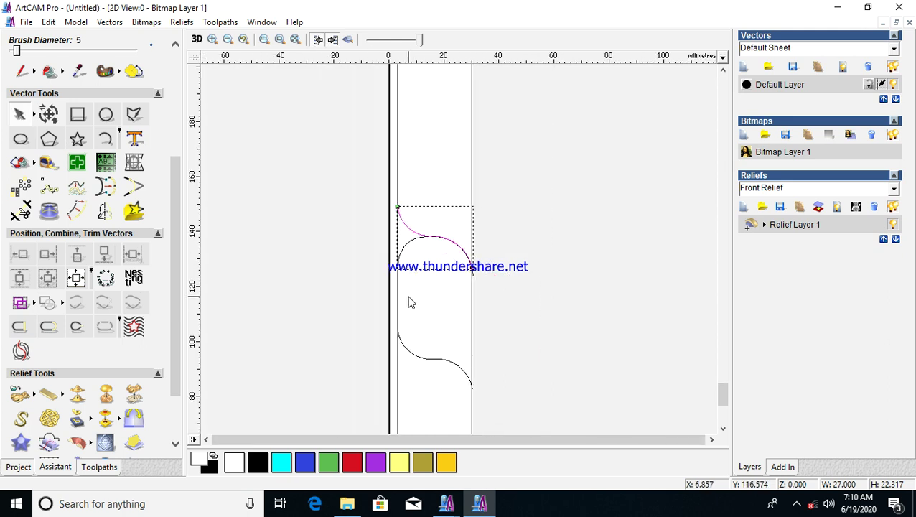
{"action": "key", "text": "Down"}
{"action": "key", "text": "Down"}
{"action": "key", "text": "Down"}
{"action": "key", "text": "Down"}
{"action": "key", "text": "Down"}
{"action": "key", "text": "Down"}
{"action": "key", "text": "Down"}
{"action": "key", "text": "Down"}
{"action": "key", "text": "Down"}
{"action": "key", "text": "Down"}
{"action": "key", "text": "Down"}
{"action": "key", "text": "Down"}
{"action": "key", "text": "Down"}
{"action": "key", "text": "Down"}
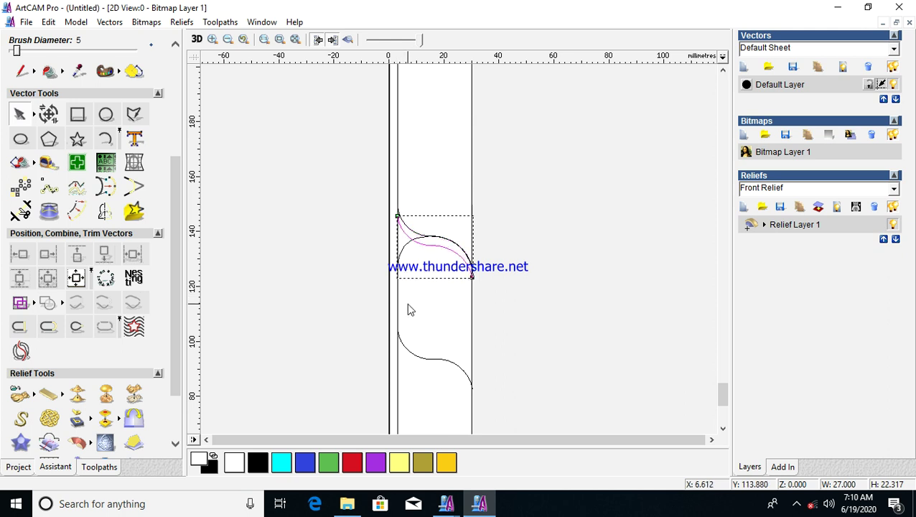
{"action": "left_click_drag", "start_coordinate": [410, 342], "coordinate": [425, 348]}
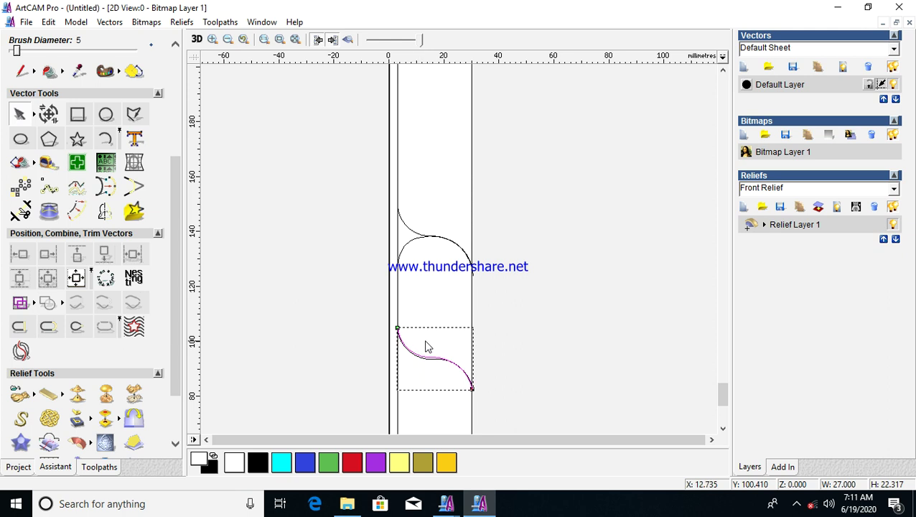
Nudge the copied S-curve about 1 mm down so its upper arc lies on the older S-curve.
{"action": "scroll", "coordinate": [425, 348], "scroll_direction": "up", "scroll_amount": 1}
{"action": "key", "text": "Down"}
{"action": "key", "text": "Down"}
{"action": "key", "text": "Down"}
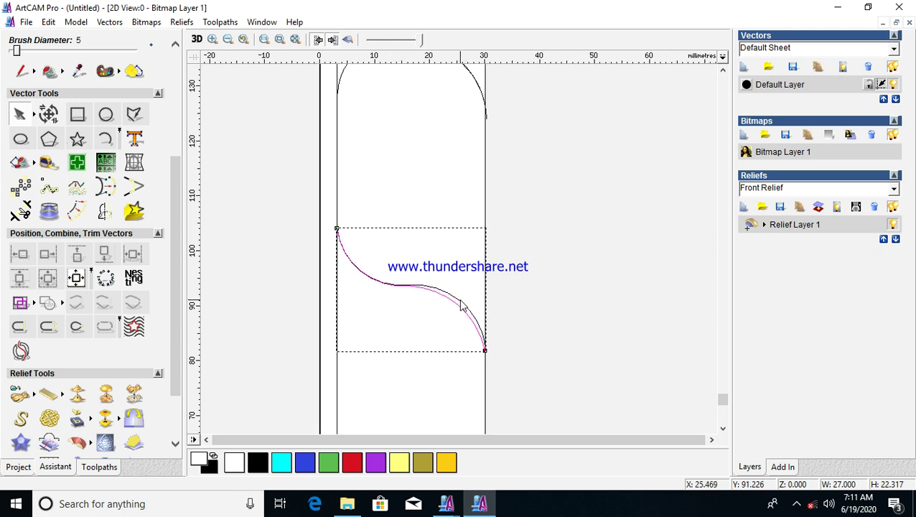
Delete the older lower S-curve, keep the reshaped copy in its place, and clear the selection.
{"action": "left_click", "coordinate": [460, 300]}
{"action": "key", "text": "ctrl+z"}
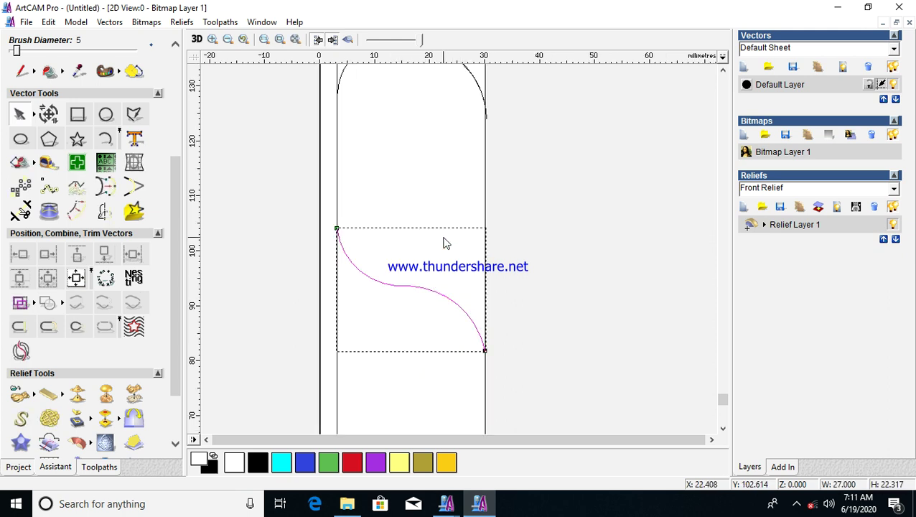
{"action": "left_click", "coordinate": [443, 237]}
{"action": "scroll", "coordinate": [443, 226], "scroll_direction": "down", "scroll_amount": 1}
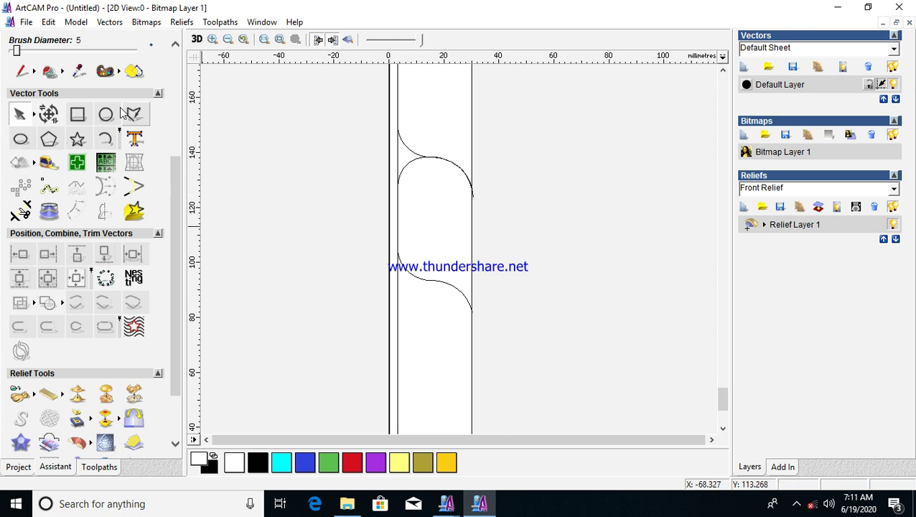
Measure the vertical gap between the arch's top and the S-curve below with a trial rectangle, without creating it.
{"action": "left_click", "coordinate": [77, 114]}
{"action": "left_click_drag", "start_coordinate": [430, 156], "coordinate": [449, 281]}
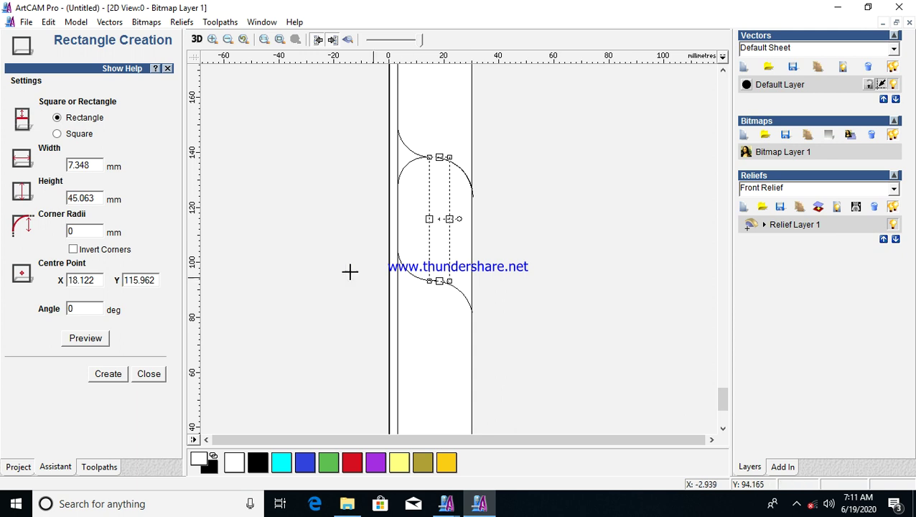
{"action": "left_click", "coordinate": [151, 374]}
Select the arch, open it for node editing and nudge its left end node left towards the inner border line.
{"action": "left_click", "coordinate": [411, 272]}
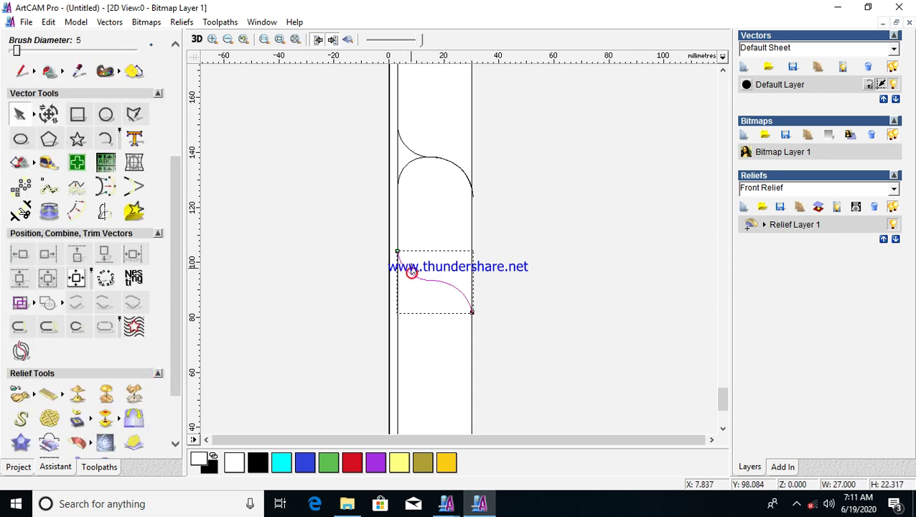
{"action": "scroll", "coordinate": [365, 219], "scroll_direction": "up", "scroll_amount": 3}
{"action": "left_click", "coordinate": [240, 231]}
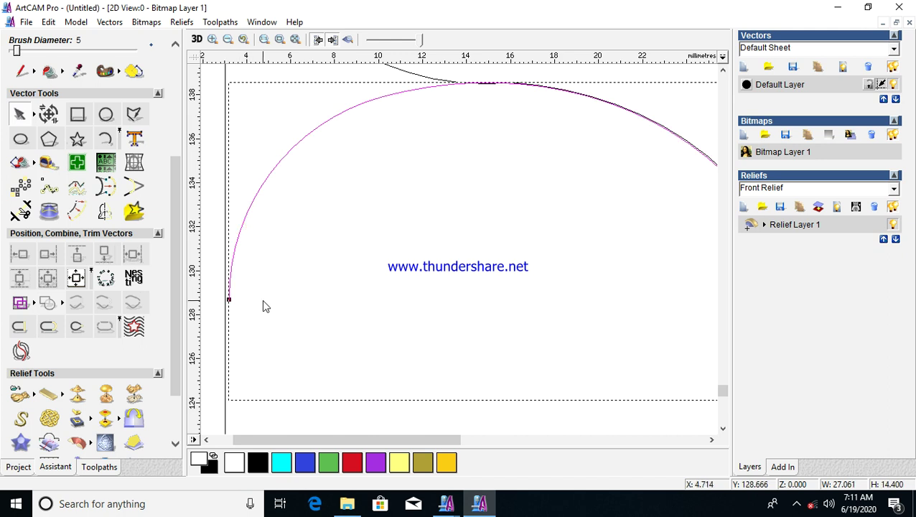
{"action": "scroll", "coordinate": [262, 300], "scroll_direction": "up", "scroll_amount": 1}
{"action": "left_click", "coordinate": [315, 275]}
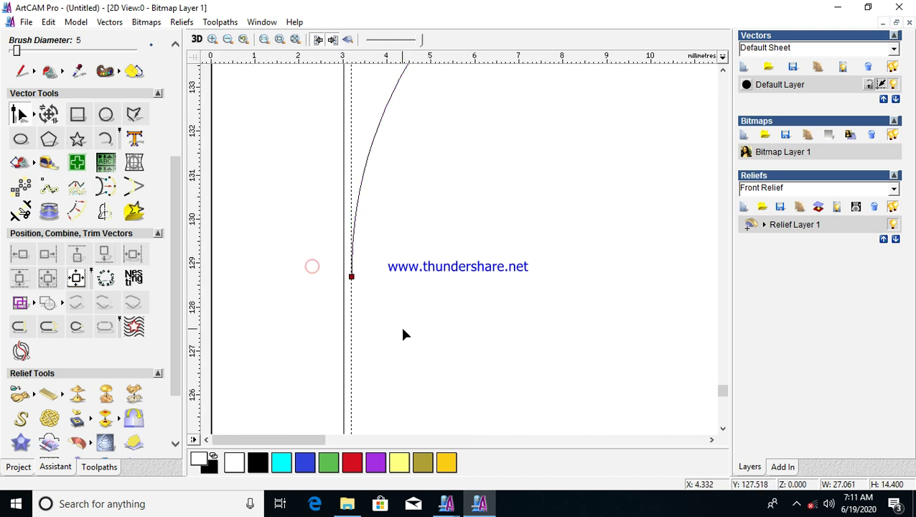
{"action": "key", "text": "Left"}
{"action": "key", "text": "Left"}
{"action": "key", "text": "Left"}
{"action": "key", "text": "Left"}
{"action": "key", "text": "Left"}
{"action": "key", "text": "Left"}
{"action": "key", "text": "Left"}
{"action": "key", "text": "Left"}
{"action": "key", "text": "Left"}
{"action": "key", "text": "Left"}
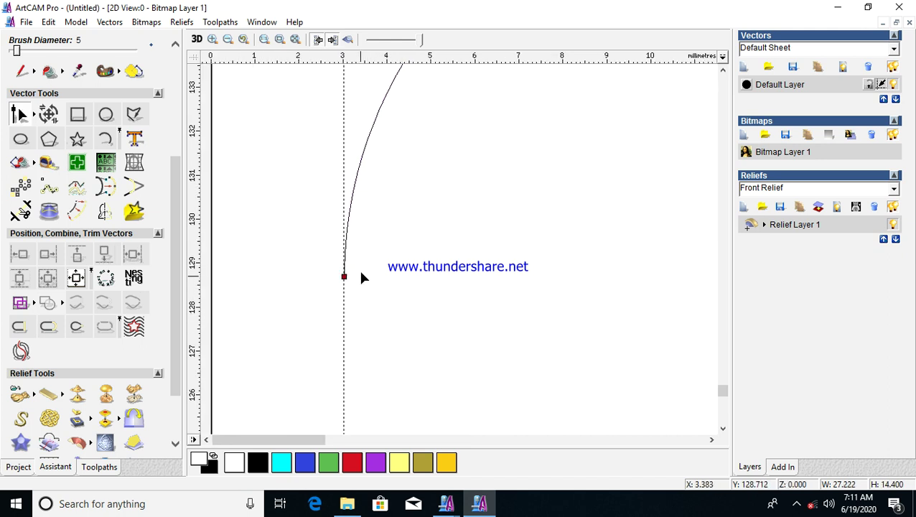
Fine-nudge the arch's left end node onto the border line at X 3 and leave node editing.
{"action": "scroll", "coordinate": [361, 275], "scroll_direction": "up", "scroll_amount": 2}
{"action": "key", "text": "Left"}
{"action": "key", "text": "Left"}
{"action": "key", "text": "Left"}
{"action": "key", "text": "Left"}
{"action": "scroll", "coordinate": [597, 279], "scroll_direction": "up", "scroll_amount": 1}
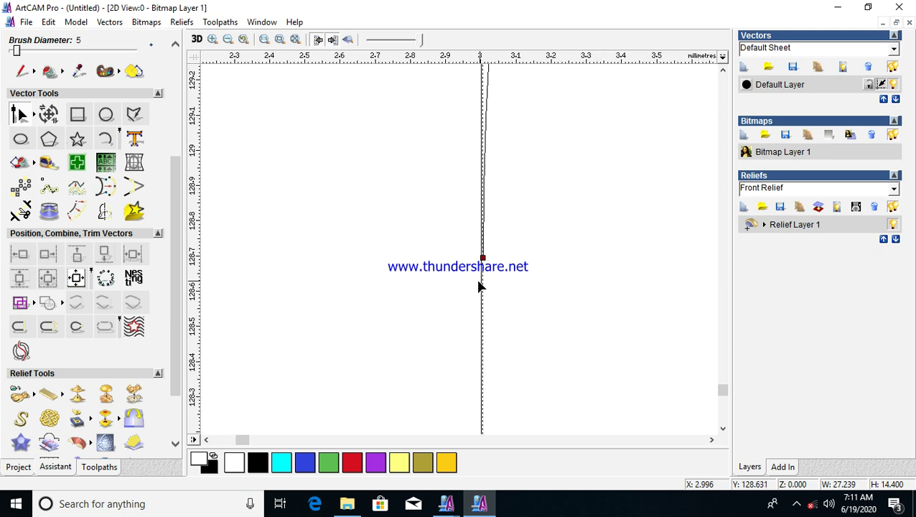
{"action": "scroll", "coordinate": [482, 271], "scroll_direction": "up", "scroll_amount": 4}
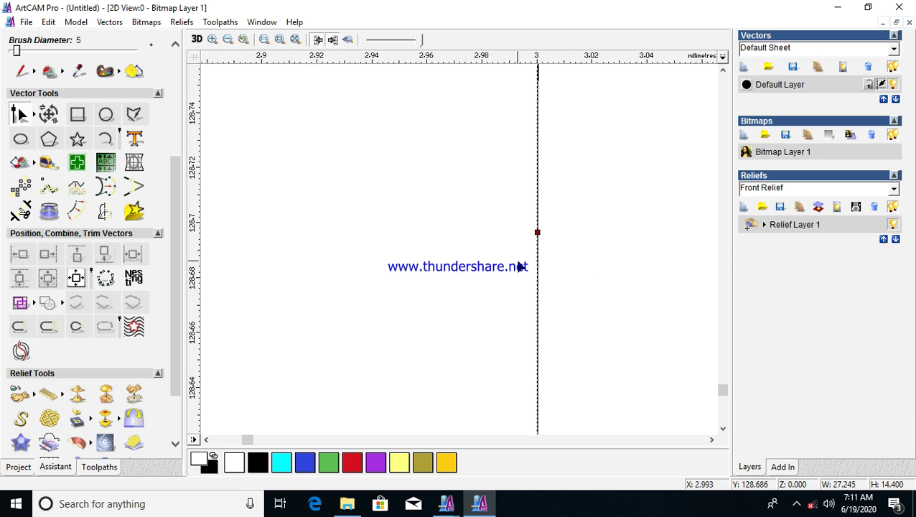
{"action": "scroll", "coordinate": [518, 262], "scroll_direction": "down", "scroll_amount": 9}
{"action": "key", "text": "n"}
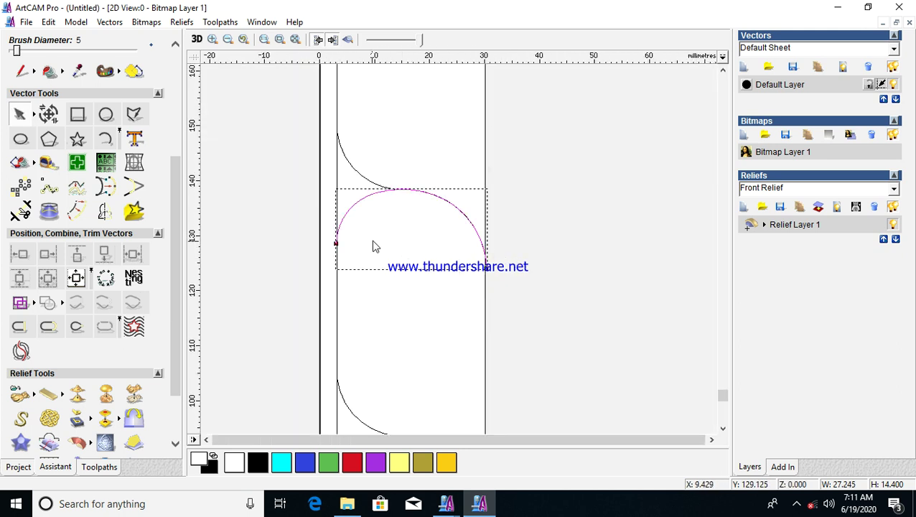
Join the arch and the lower S-curve into one vector with a straight line between their left ends.
{"action": "left_click", "coordinate": [376, 234]}
{"action": "left_click", "coordinate": [359, 199]}
{"action": "scroll", "coordinate": [405, 248], "scroll_direction": "down", "scroll_amount": 2}
{"action": "scroll", "coordinate": [427, 249], "scroll_direction": "up", "scroll_amount": 2}
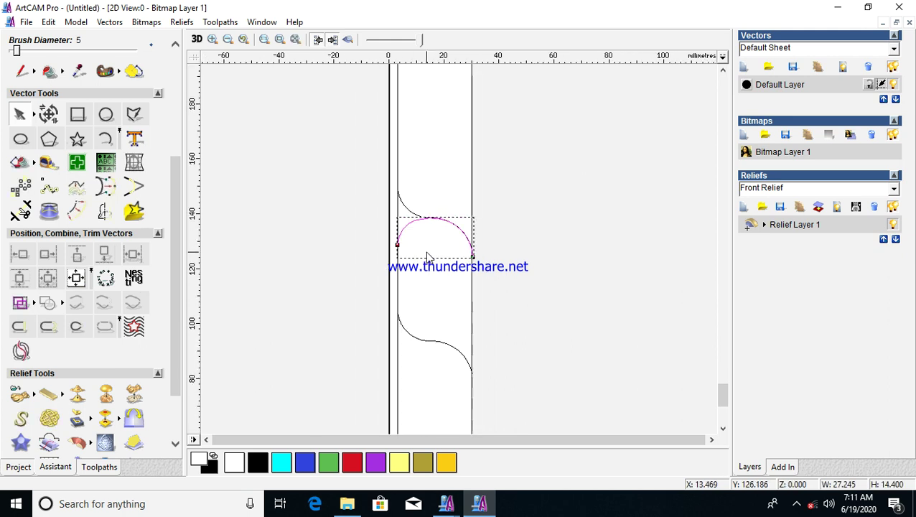
{"action": "scroll", "coordinate": [446, 254], "scroll_direction": "down", "scroll_amount": 1}
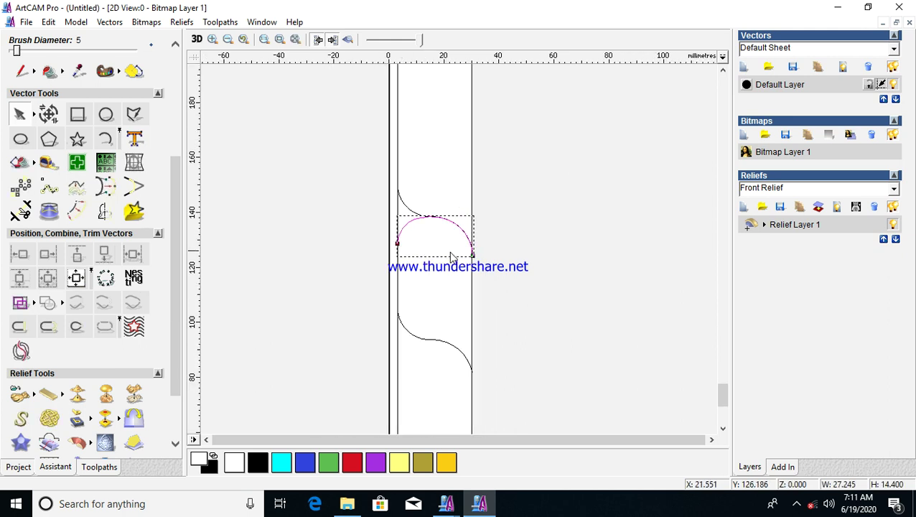
{"action": "scroll", "coordinate": [451, 257], "scroll_direction": "up", "scroll_amount": 1}
{"action": "scroll", "coordinate": [431, 273], "scroll_direction": "down", "scroll_amount": 1}
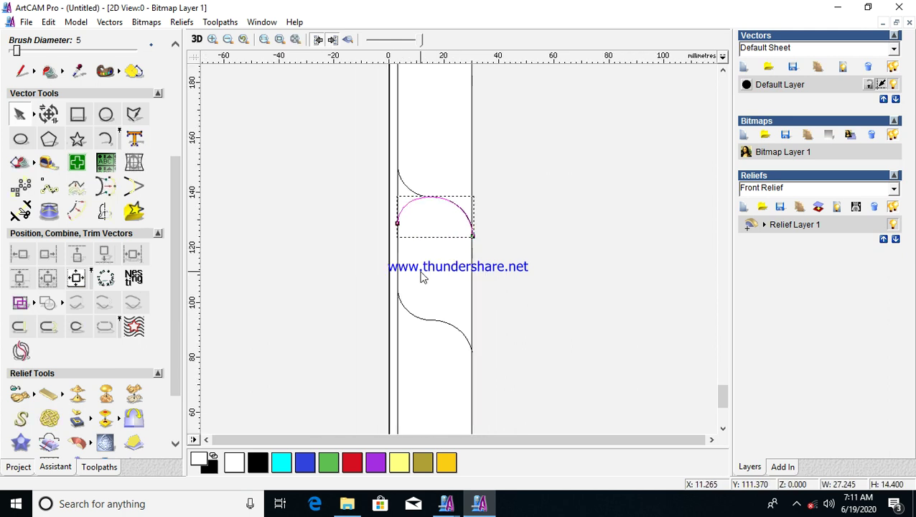
{"action": "left_click", "coordinate": [415, 314], "text": "shift"}
{"action": "left_click", "coordinate": [439, 248]}
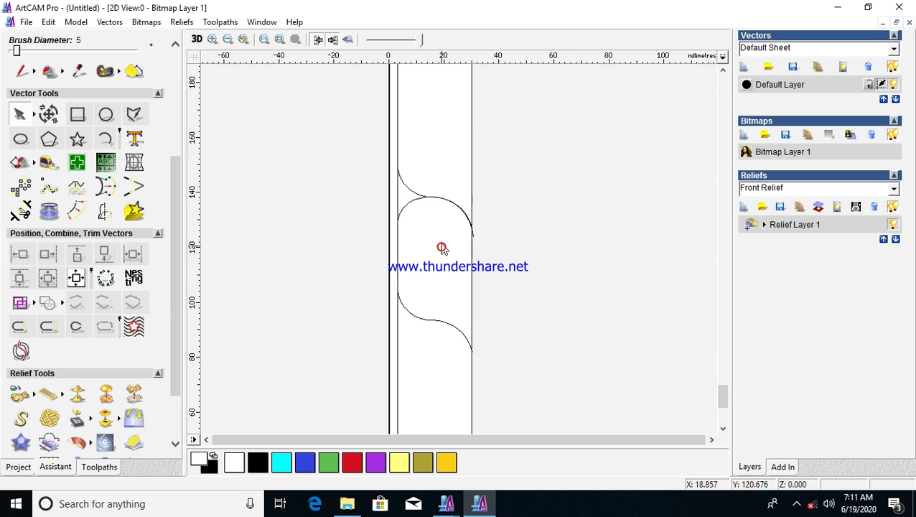
{"action": "key", "text": "ctrl+a"}
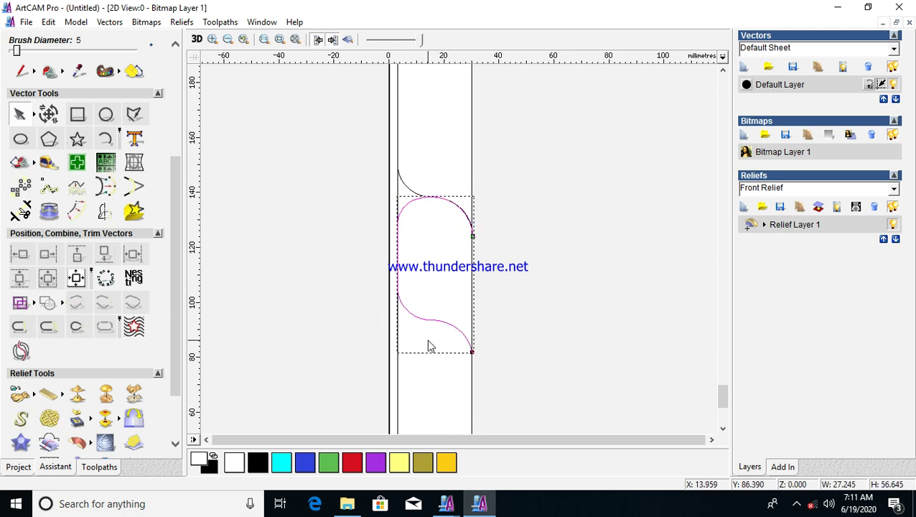
Offset the joined vector 4 mm inwards/left with sharp corners, keeping the original.
{"action": "left_click", "coordinate": [78, 213]}
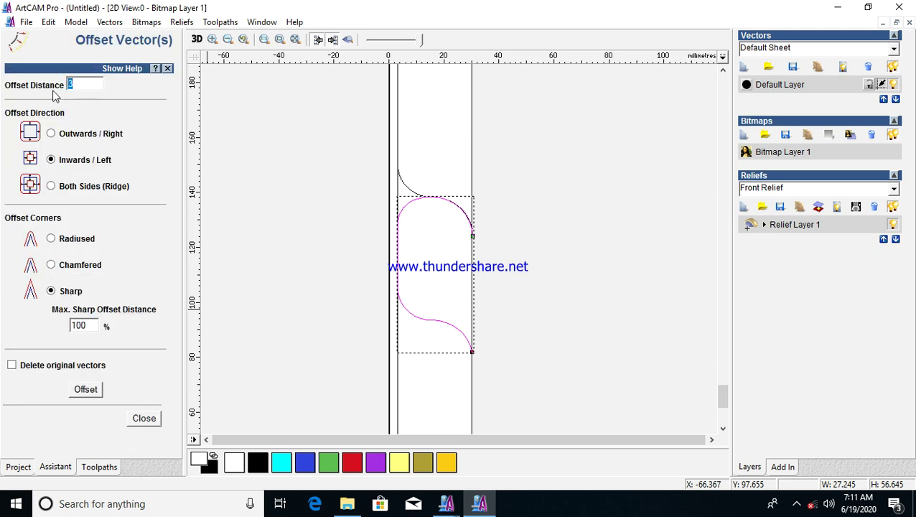
{"action": "left_click", "coordinate": [85, 390]}
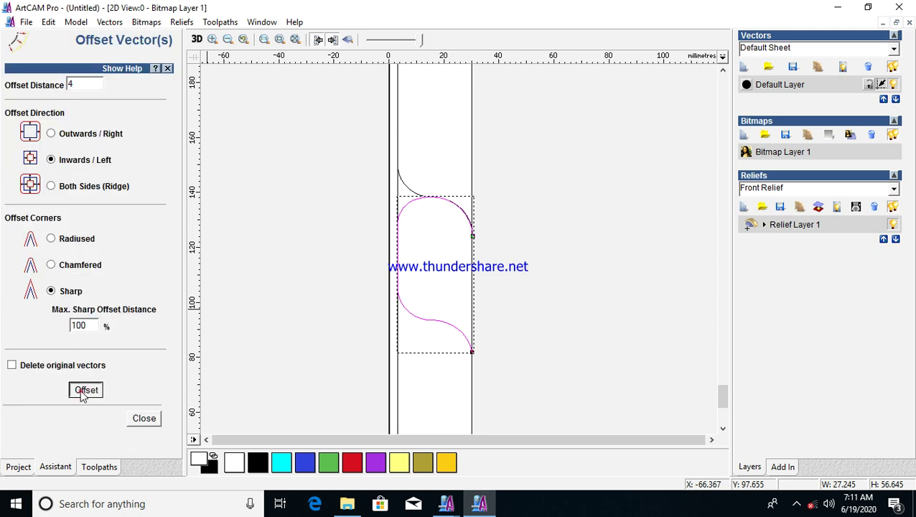
{"action": "scroll", "coordinate": [454, 255], "scroll_direction": "up", "scroll_amount": 1}
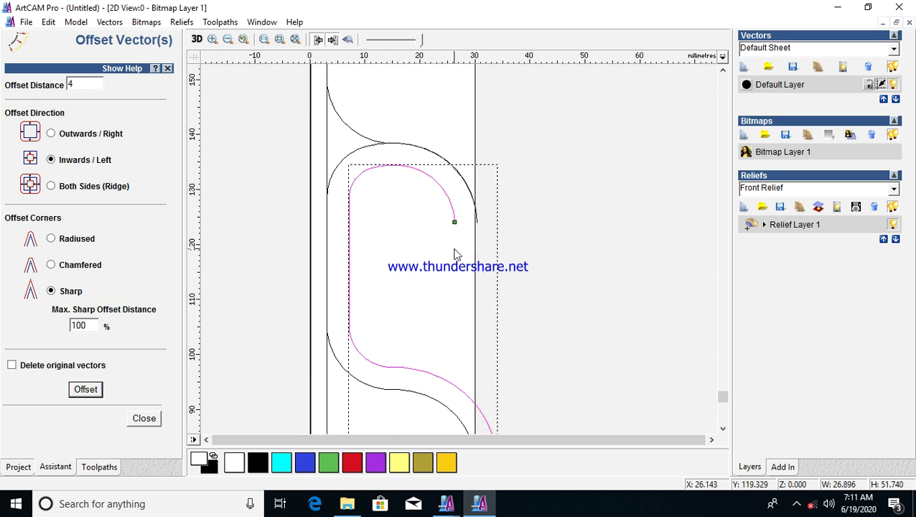
{"action": "left_click", "coordinate": [144, 419]}
Open the offset vector for node editing and delete the surplus points on the right shoulder of its arch.
{"action": "double_click", "coordinate": [440, 221]}
{"action": "scroll", "coordinate": [445, 219], "scroll_direction": "up", "scroll_amount": 1}
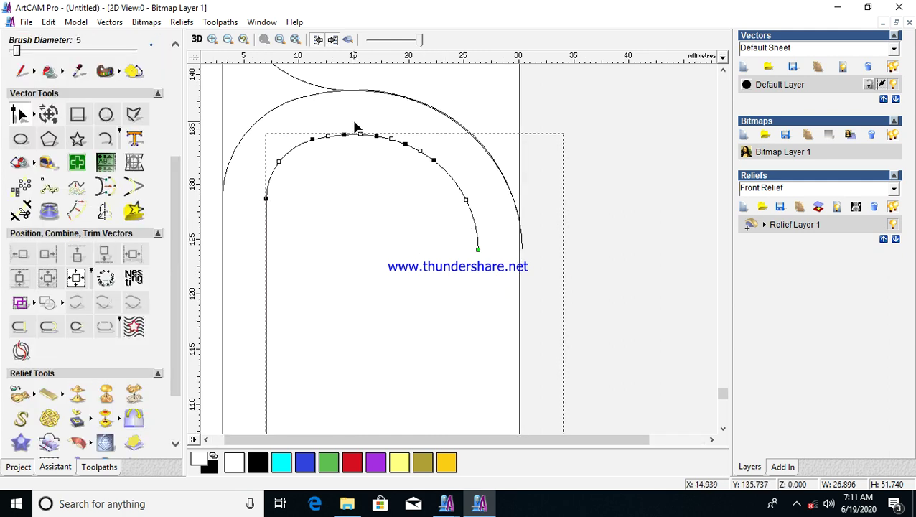
{"action": "left_click_drag", "start_coordinate": [354, 123], "coordinate": [484, 228]}
{"action": "right_click", "coordinate": [428, 164]}
{"action": "left_click", "coordinate": [503, 250]}
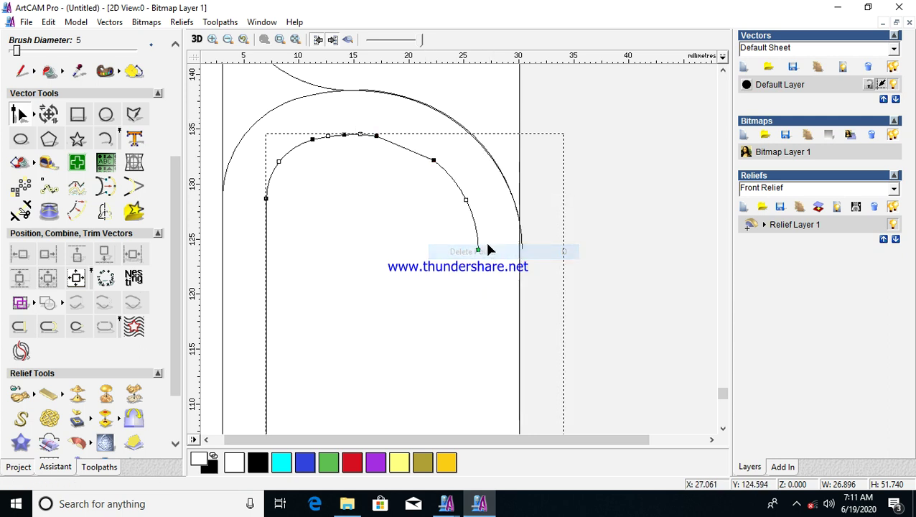
{"action": "left_click", "coordinate": [420, 205]}
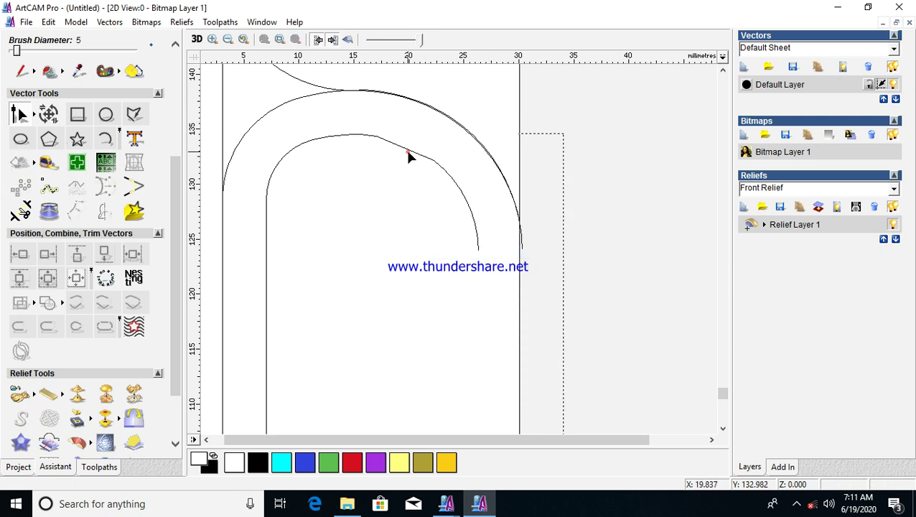
{"action": "left_click", "coordinate": [410, 156]}
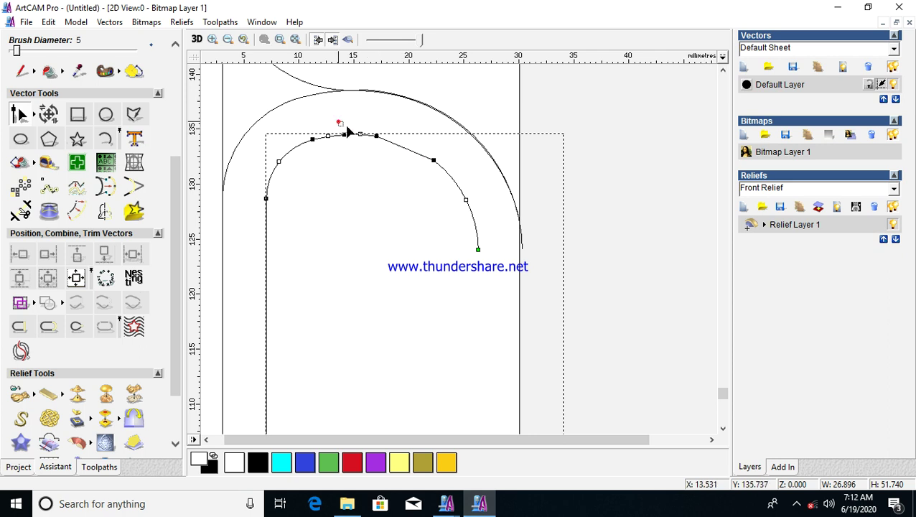
Delete the remaining points between the offset arch's top node and its right end, leaving a single curved span.
{"action": "left_click_drag", "start_coordinate": [338, 120], "coordinate": [445, 196]}
{"action": "right_click", "coordinate": [439, 164]}
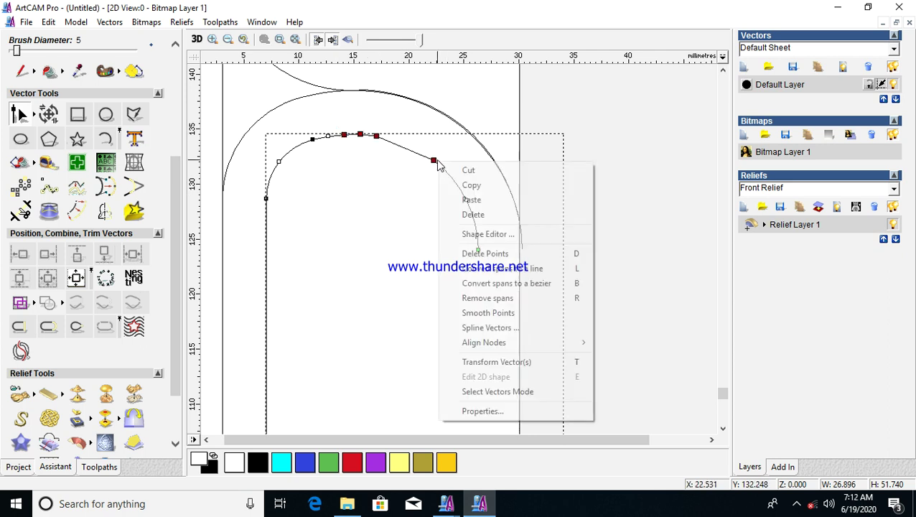
{"action": "left_click", "coordinate": [485, 253]}
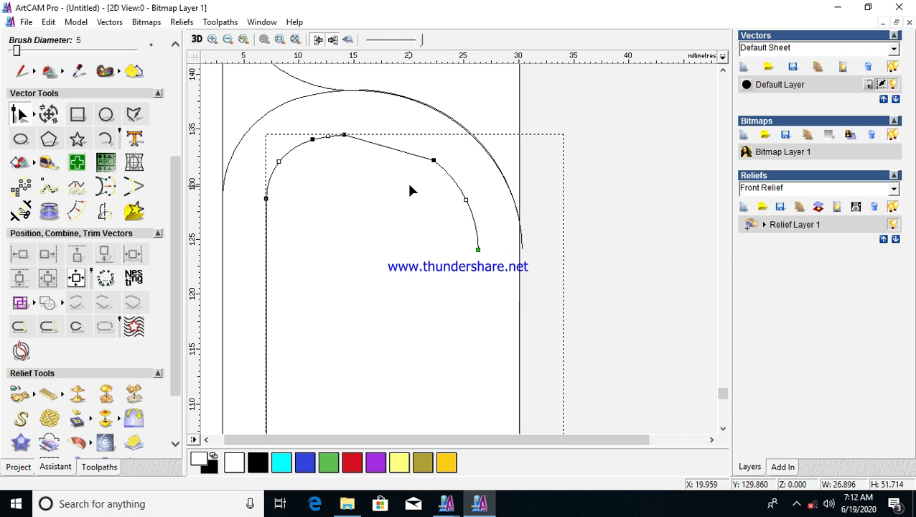
{"action": "left_click_drag", "start_coordinate": [362, 154], "coordinate": [363, 155]}
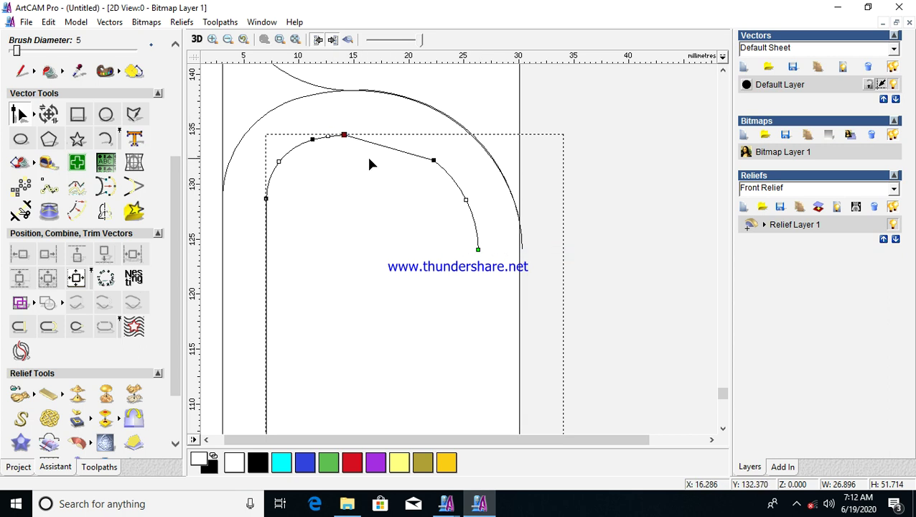
{"action": "left_click", "coordinate": [433, 160]}
{"action": "right_click", "coordinate": [438, 176]}
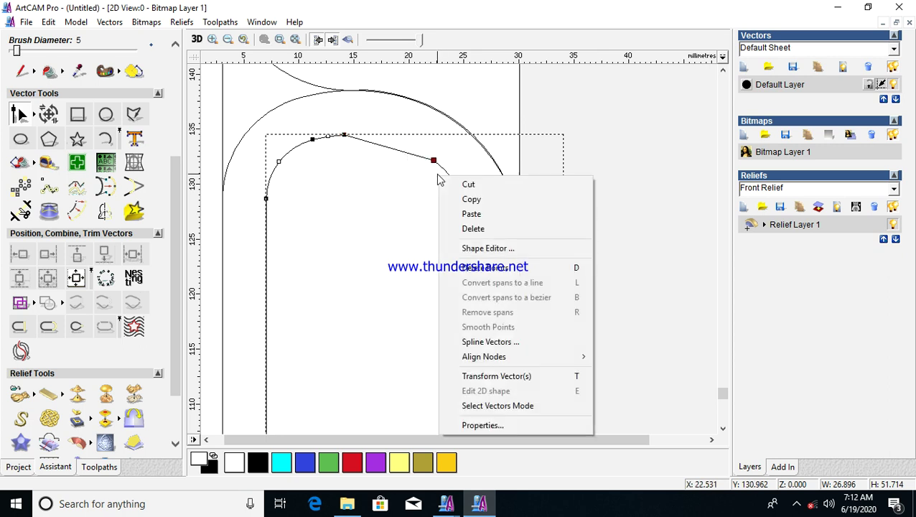
{"action": "left_click", "coordinate": [477, 267]}
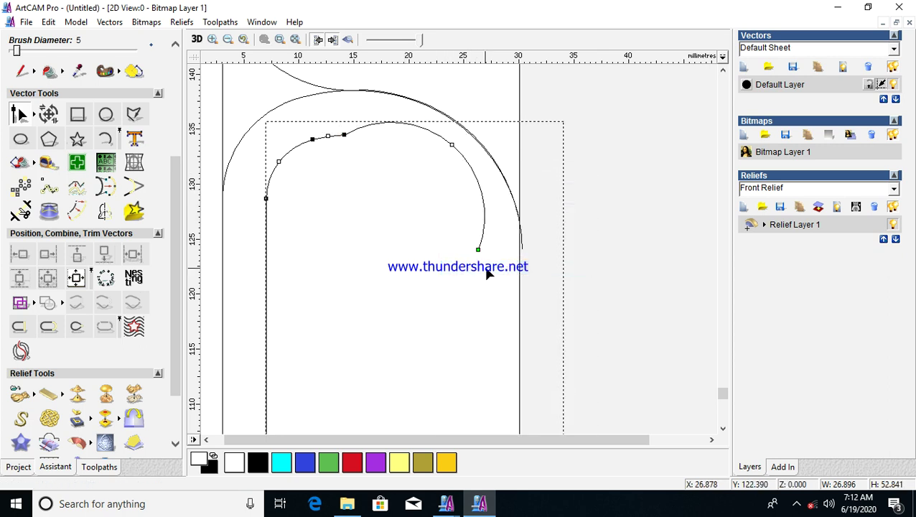
Move the offset arch's right end node just past the strip's edge, to about X 30.5, Y 116.5, and flatten the span.
{"action": "left_click_drag", "start_coordinate": [476, 249], "coordinate": [517, 325]}
{"action": "left_click_drag", "start_coordinate": [497, 168], "coordinate": [468, 196]}
{"action": "left_click_drag", "start_coordinate": [517, 325], "coordinate": [525, 324]}
{"action": "left_click_drag", "start_coordinate": [473, 197], "coordinate": [470, 192]}
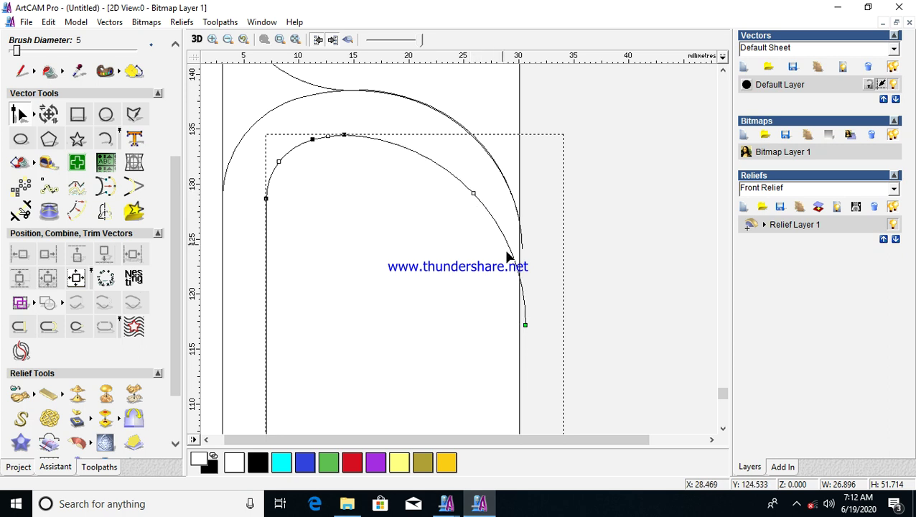
{"action": "left_click_drag", "start_coordinate": [526, 327], "coordinate": [526, 333]}
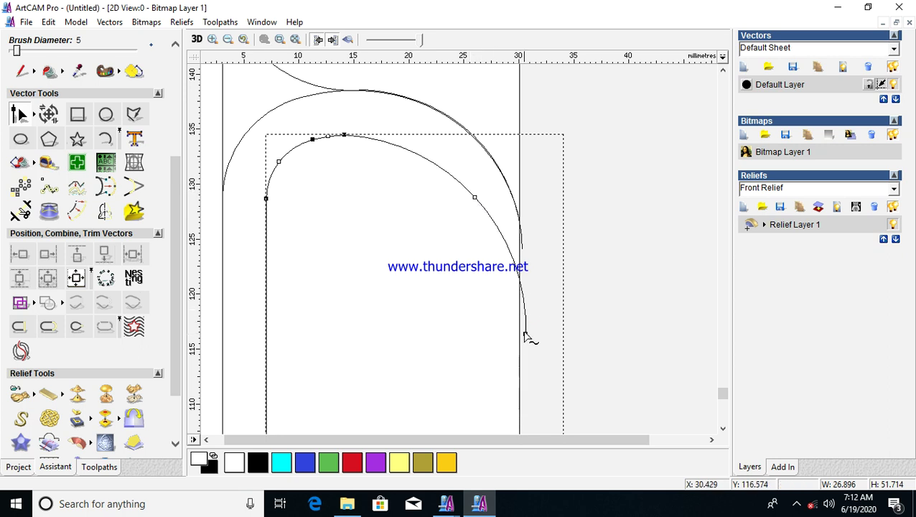
Adjust the span's handles so the offset arch follows the outer arch, at about X 23, Y 135 and X 30, Y 124.5.
{"action": "left_click", "coordinate": [452, 179]}
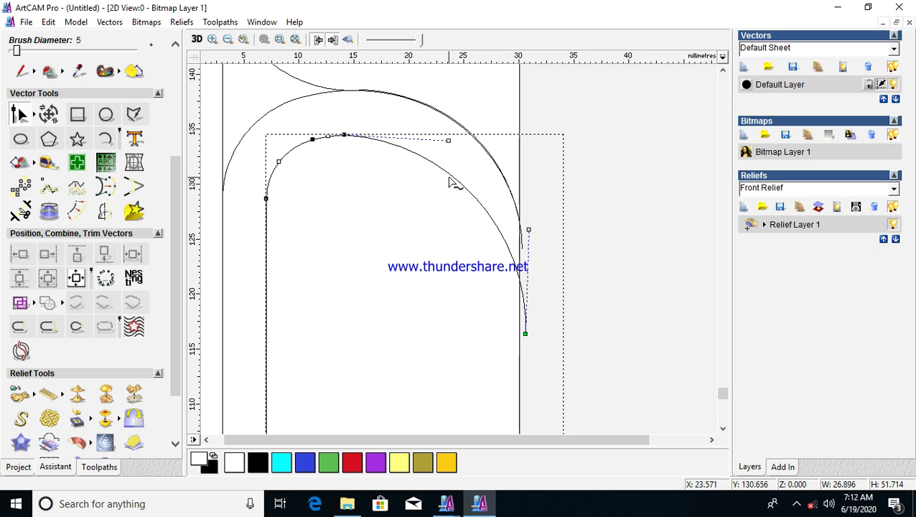
{"action": "left_click_drag", "start_coordinate": [448, 140], "coordinate": [442, 126]}
{"action": "left_click_drag", "start_coordinate": [527, 230], "coordinate": [520, 245]}
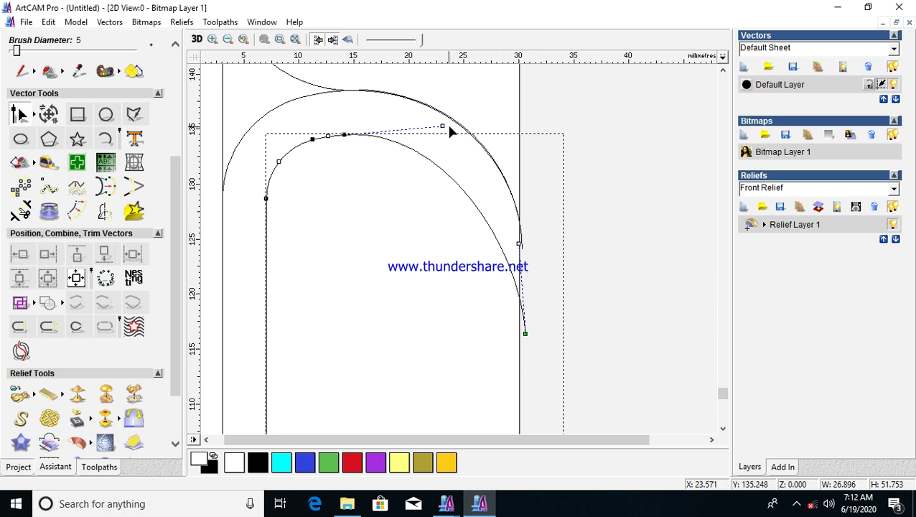
Delete the surplus points along the middle of the offset vector's lower S-curve.
{"action": "scroll", "coordinate": [420, 230], "scroll_direction": "down", "scroll_amount": 1}
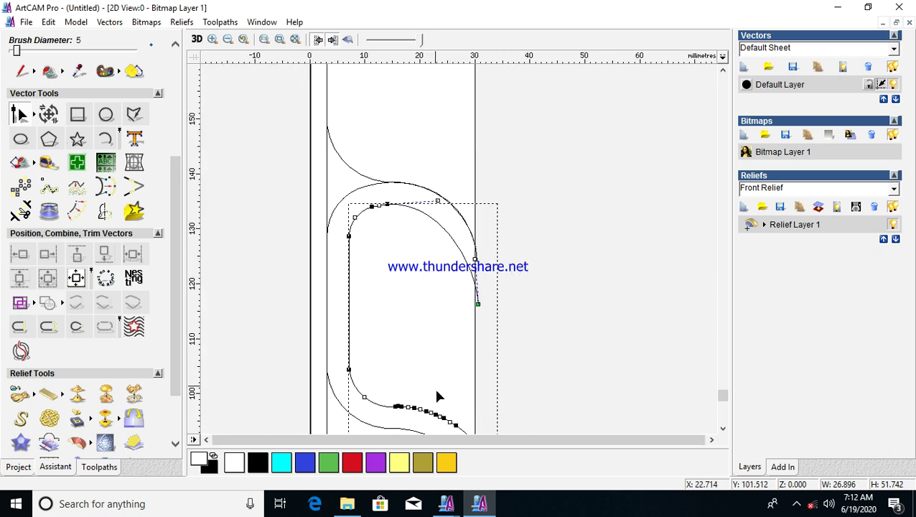
{"action": "scroll", "coordinate": [507, 388], "scroll_direction": "up", "scroll_amount": 1}
{"action": "scroll", "coordinate": [513, 343], "scroll_direction": "down", "scroll_amount": 1}
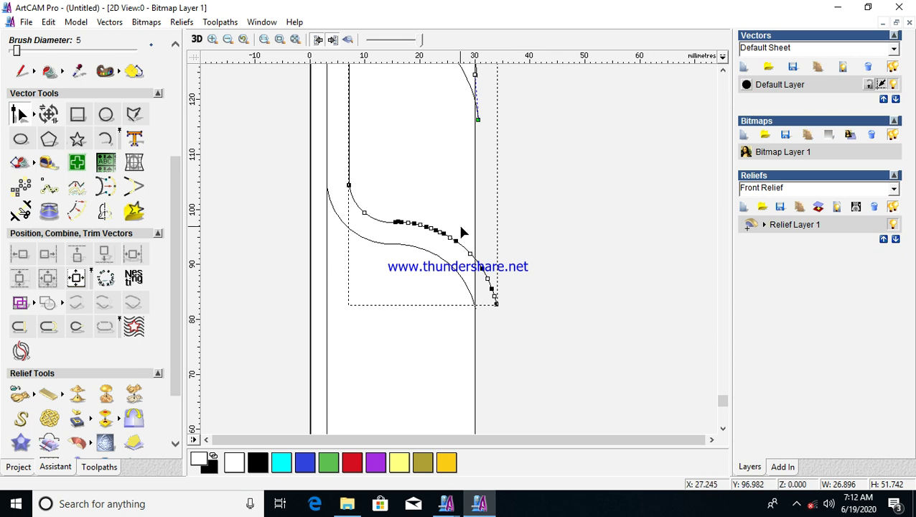
{"action": "scroll", "coordinate": [402, 219], "scroll_direction": "up", "scroll_amount": 1}
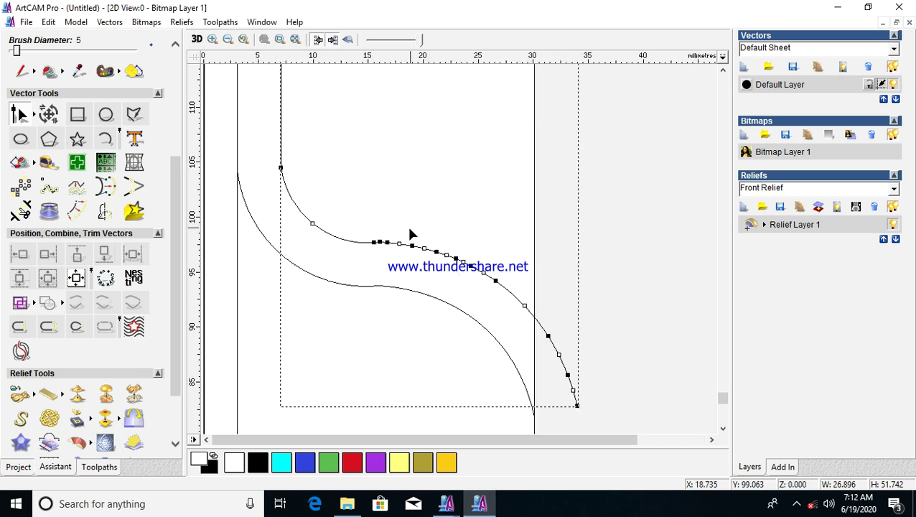
{"action": "left_click_drag", "start_coordinate": [489, 293], "coordinate": [524, 327]}
{"action": "right_click", "coordinate": [495, 284]}
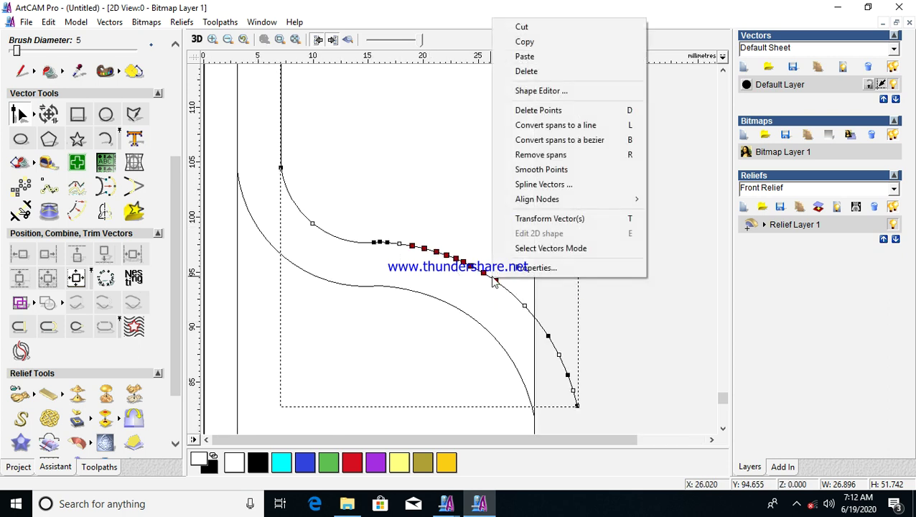
{"action": "left_click", "coordinate": [544, 112]}
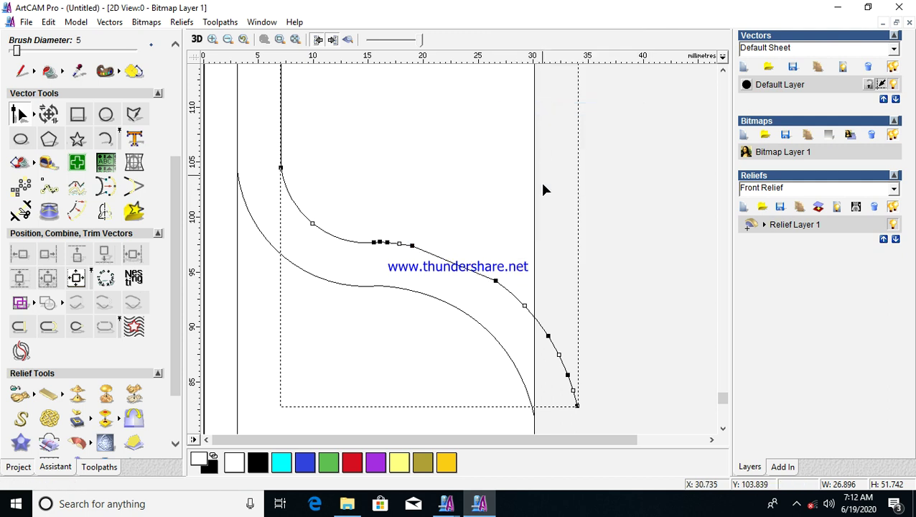
Delete the surplus points along the right part of the offset vector's lower S-curve, between about X 19 and its end node.
{"action": "left_click_drag", "start_coordinate": [468, 219], "coordinate": [578, 388]}
{"action": "right_click", "coordinate": [578, 389]}
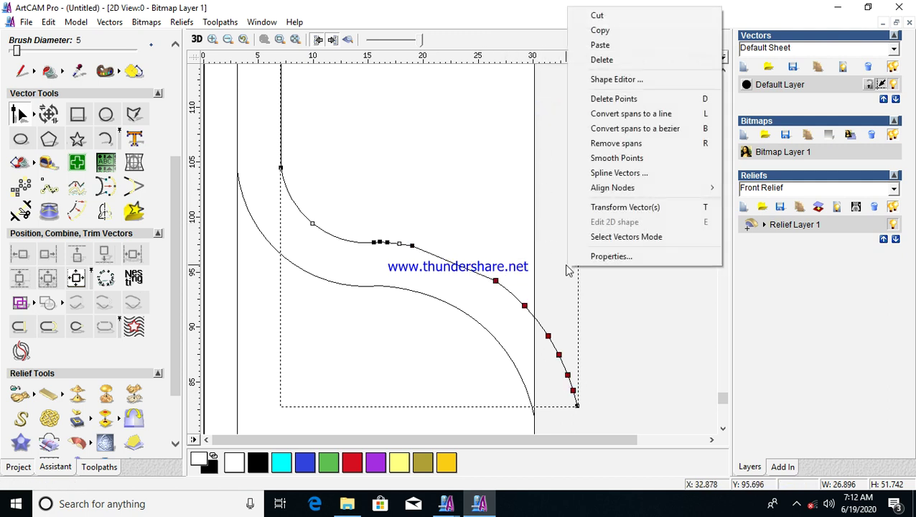
{"action": "left_click", "coordinate": [614, 99]}
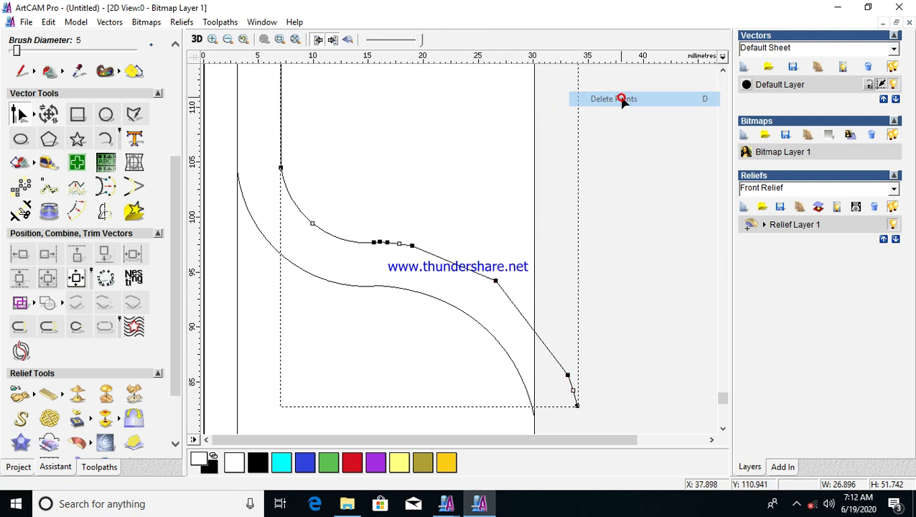
{"action": "left_click_drag", "start_coordinate": [547, 348], "coordinate": [581, 387]}
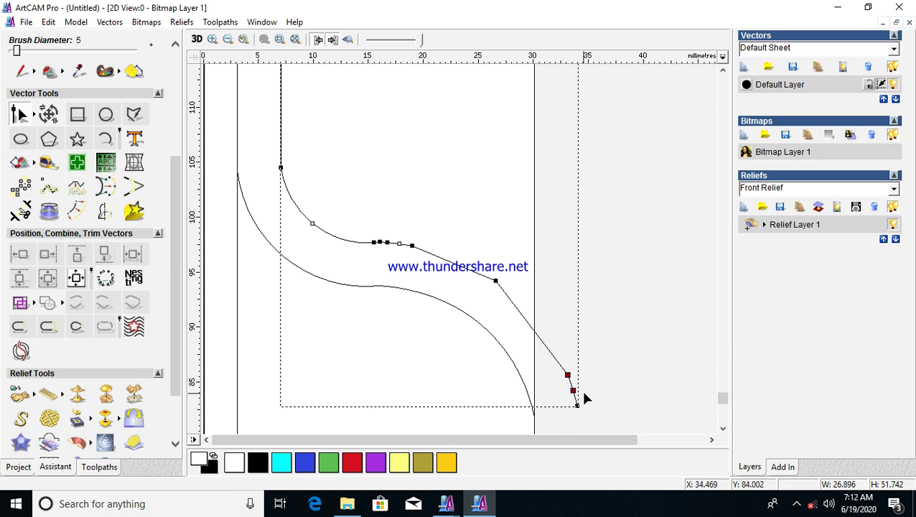
{"action": "right_click", "coordinate": [574, 297]}
{"action": "left_click", "coordinate": [640, 127]}
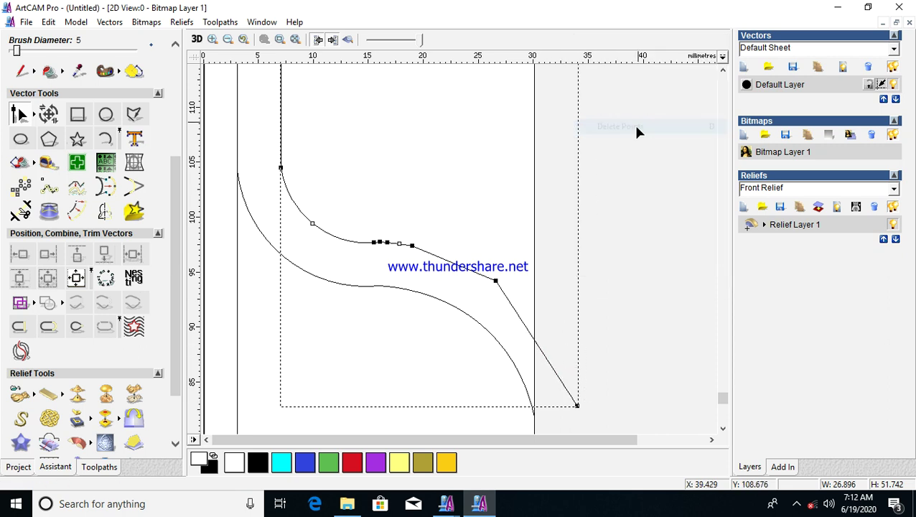
{"action": "left_click_drag", "start_coordinate": [469, 239], "coordinate": [551, 313]}
{"action": "right_click", "coordinate": [496, 240]}
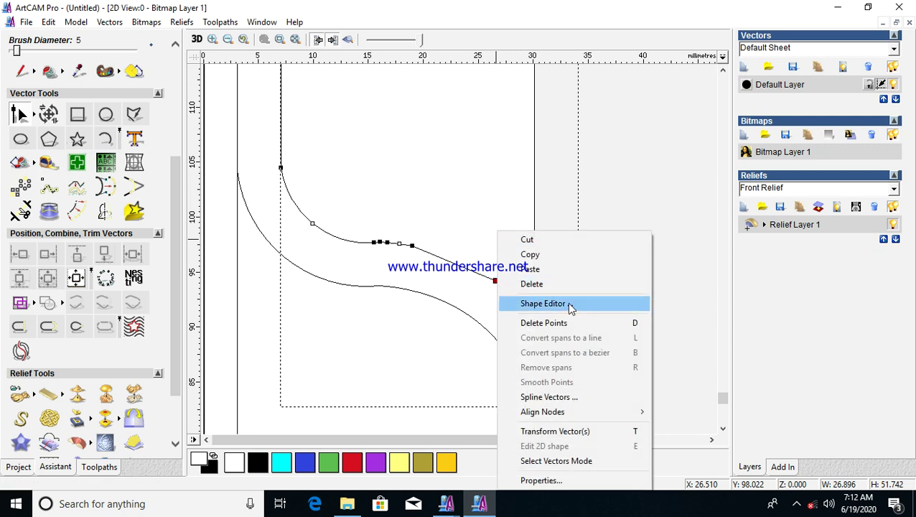
{"action": "left_click", "coordinate": [544, 322]}
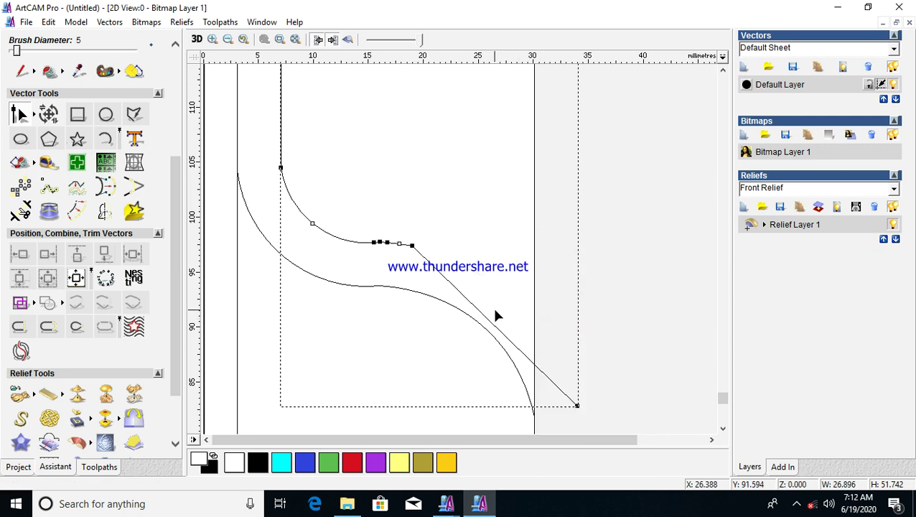
Delete the clustered points beside the lower S-curve's middle node at about X 15.5, leaving a single span to the right end.
{"action": "left_click_drag", "start_coordinate": [382, 215], "coordinate": [402, 245]}
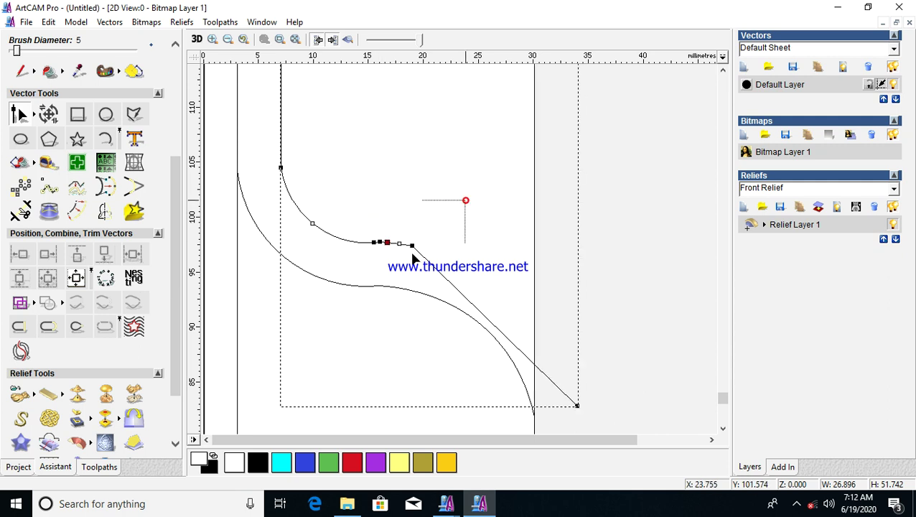
{"action": "left_click_drag", "start_coordinate": [466, 200], "coordinate": [376, 263]}
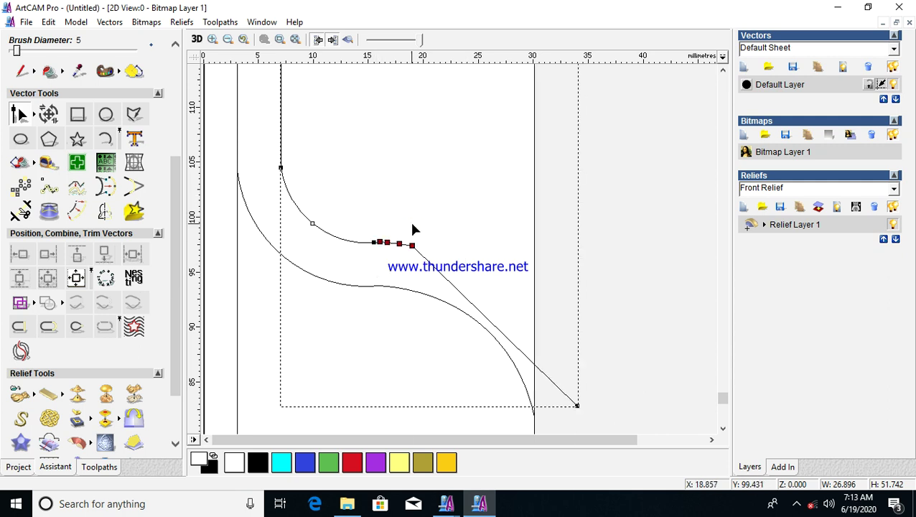
{"action": "right_click", "coordinate": [411, 230]}
{"action": "left_click", "coordinate": [471, 317]}
{"action": "left_click_drag", "start_coordinate": [424, 213], "coordinate": [380, 267]}
{"action": "right_click", "coordinate": [379, 264]}
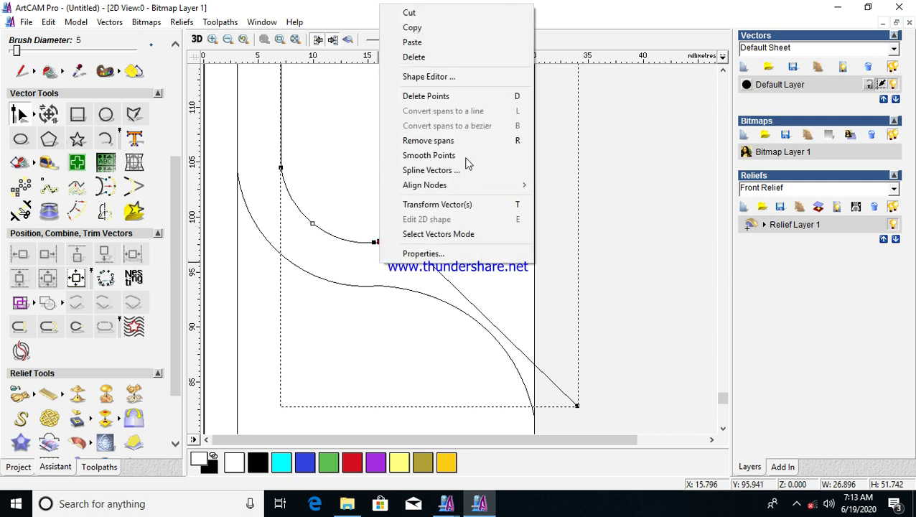
{"action": "left_click", "coordinate": [433, 95]}
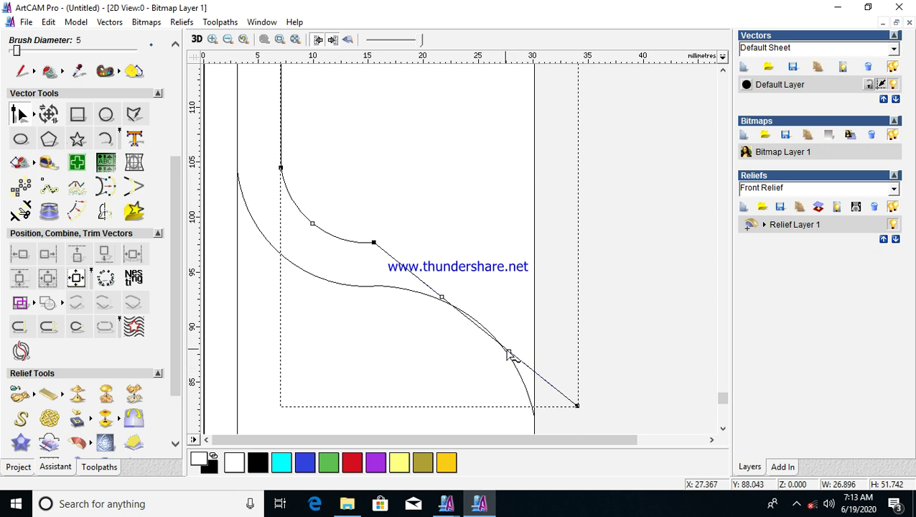
Bend the single span to follow the outer S-curve and move its end node to about X 31.7, Y 82.
{"action": "left_click_drag", "start_coordinate": [509, 352], "coordinate": [543, 276]}
{"action": "left_click_drag", "start_coordinate": [442, 296], "coordinate": [449, 246]}
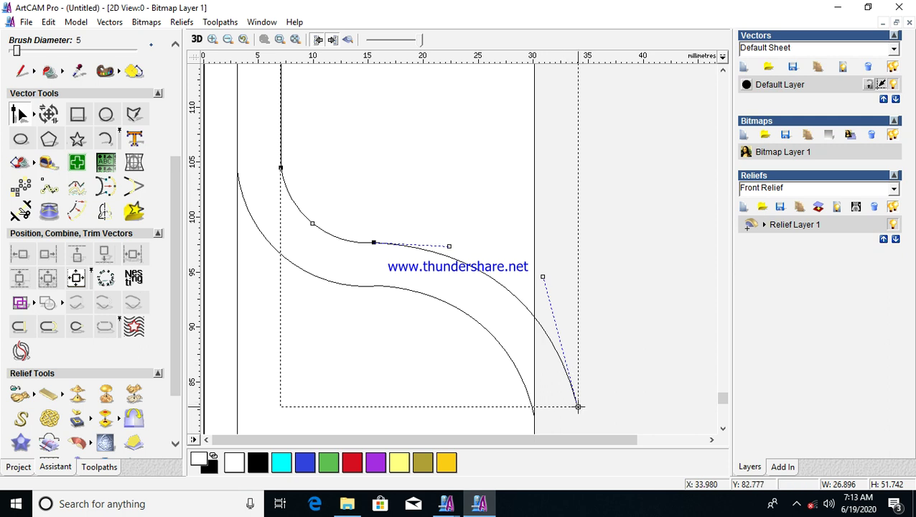
{"action": "left_click_drag", "start_coordinate": [578, 407], "coordinate": [561, 413]}
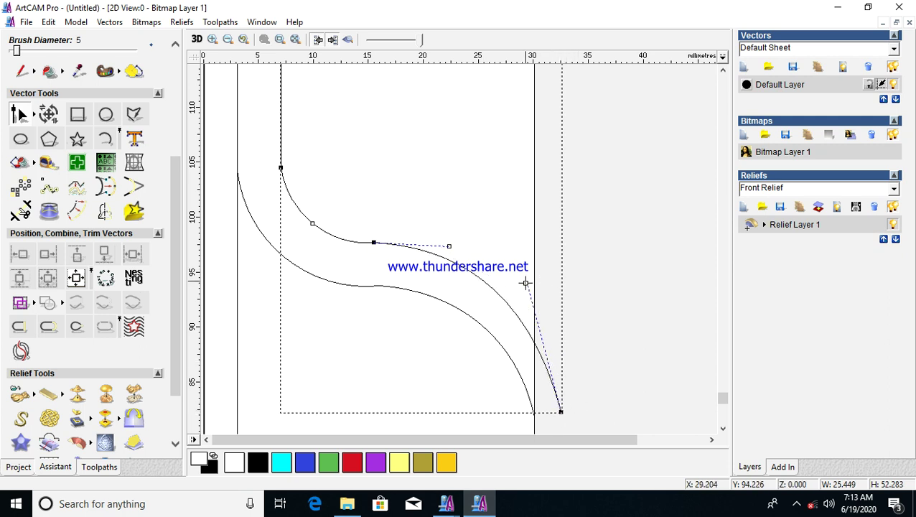
{"action": "left_click_drag", "start_coordinate": [526, 283], "coordinate": [529, 275]}
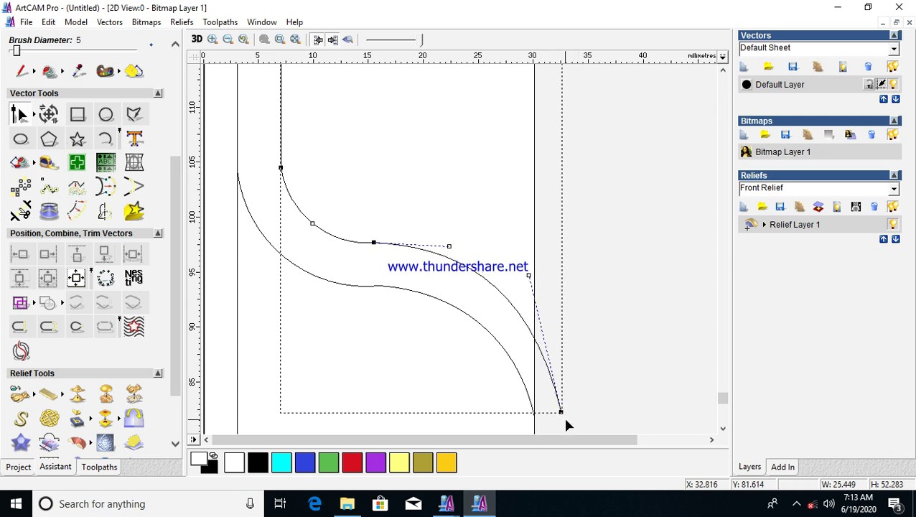
{"action": "left_click_drag", "start_coordinate": [561, 412], "coordinate": [557, 413]}
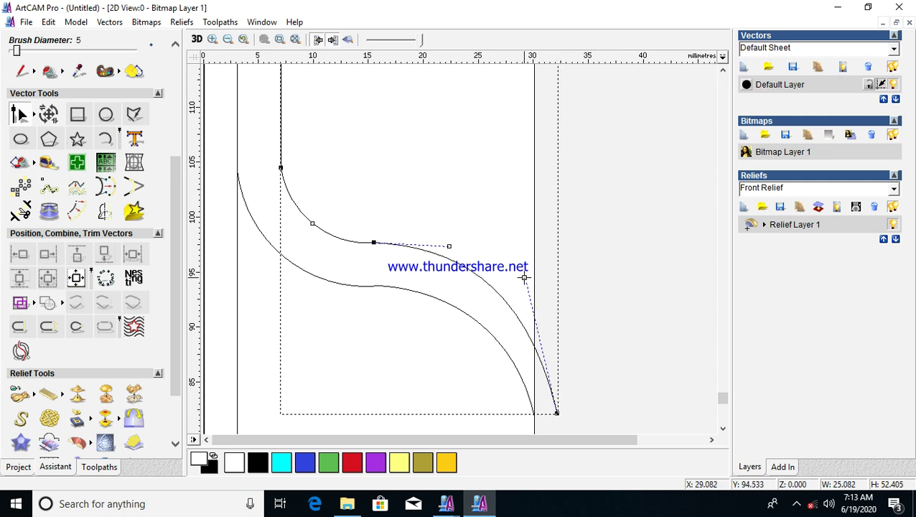
{"action": "left_click_drag", "start_coordinate": [525, 277], "coordinate": [529, 272]}
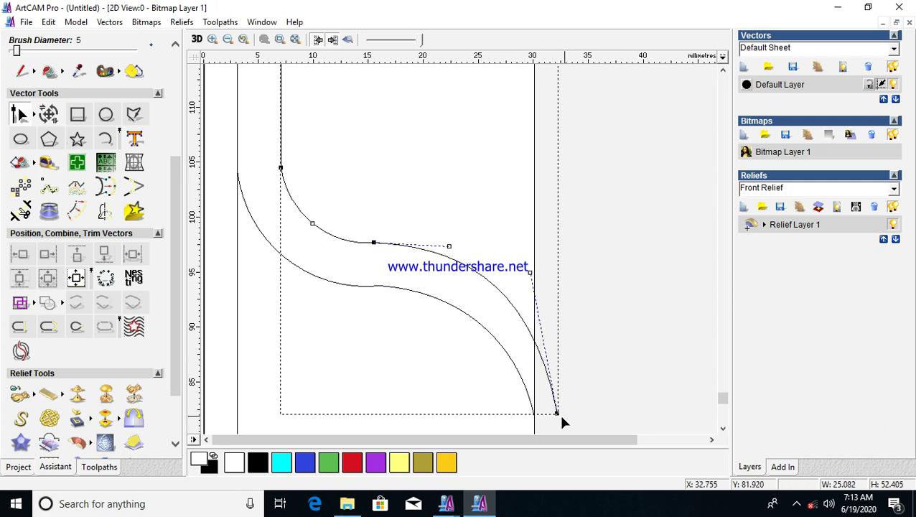
{"action": "left_click_drag", "start_coordinate": [556, 414], "coordinate": [552, 414]}
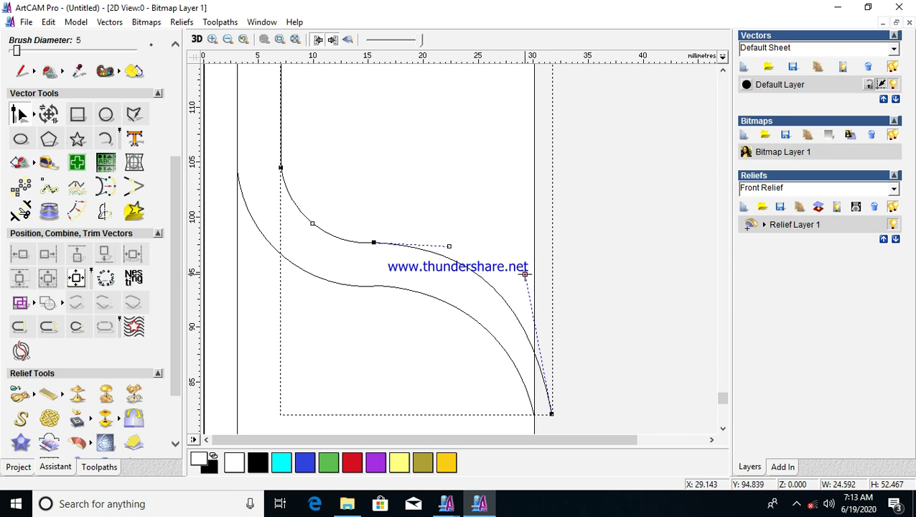
{"action": "left_click_drag", "start_coordinate": [525, 274], "coordinate": [532, 269]}
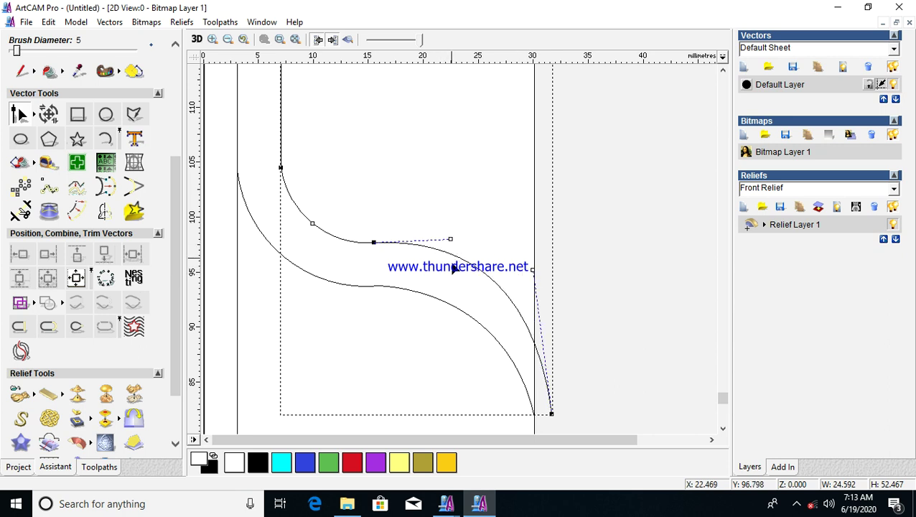
Bow the offset vector's straight left span inward, with its upper handle at about X 11, Y 119.5 and lower handle at about X 9, Y 113.5.
{"action": "scroll", "coordinate": [443, 295], "scroll_direction": "down", "scroll_amount": 2}
{"action": "scroll", "coordinate": [452, 212], "scroll_direction": "up", "scroll_amount": 1}
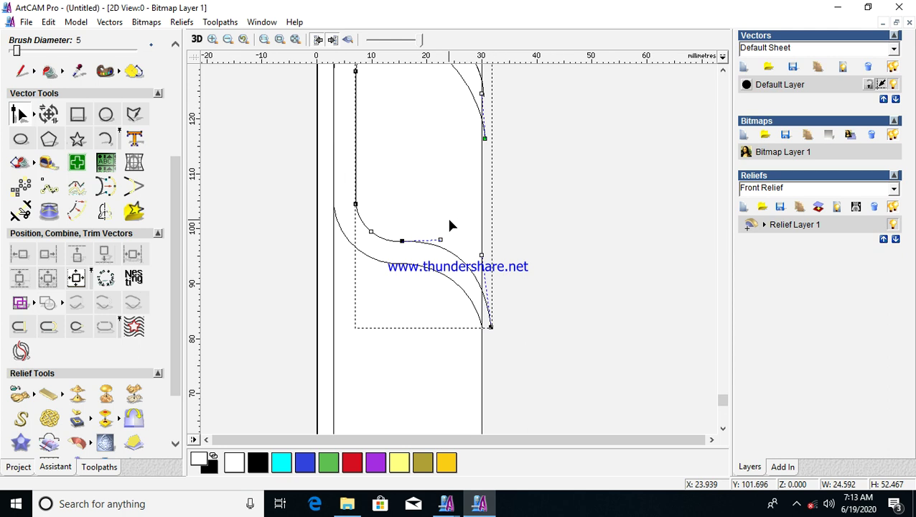
{"action": "scroll", "coordinate": [425, 216], "scroll_direction": "down", "scroll_amount": 1}
{"action": "scroll", "coordinate": [420, 223], "scroll_direction": "up", "scroll_amount": 2}
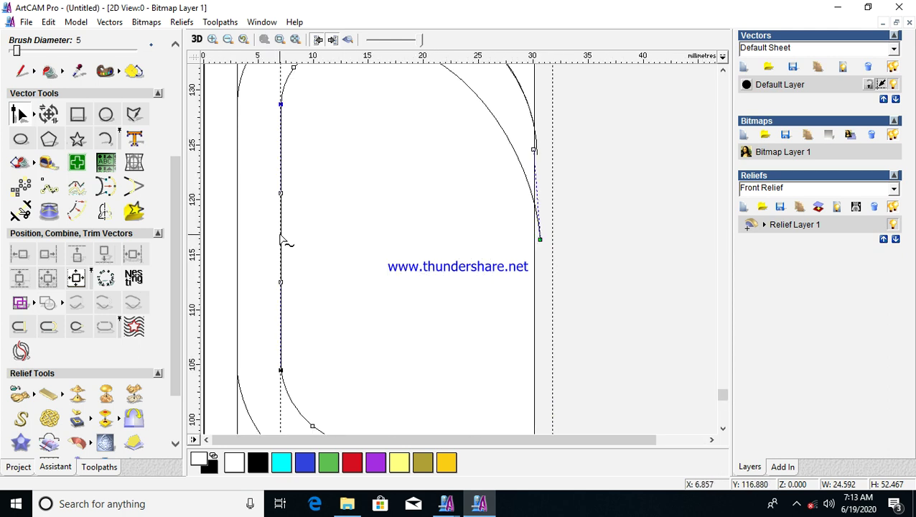
{"action": "left_click_drag", "start_coordinate": [281, 196], "coordinate": [314, 205]}
{"action": "left_click_drag", "start_coordinate": [281, 283], "coordinate": [300, 277]}
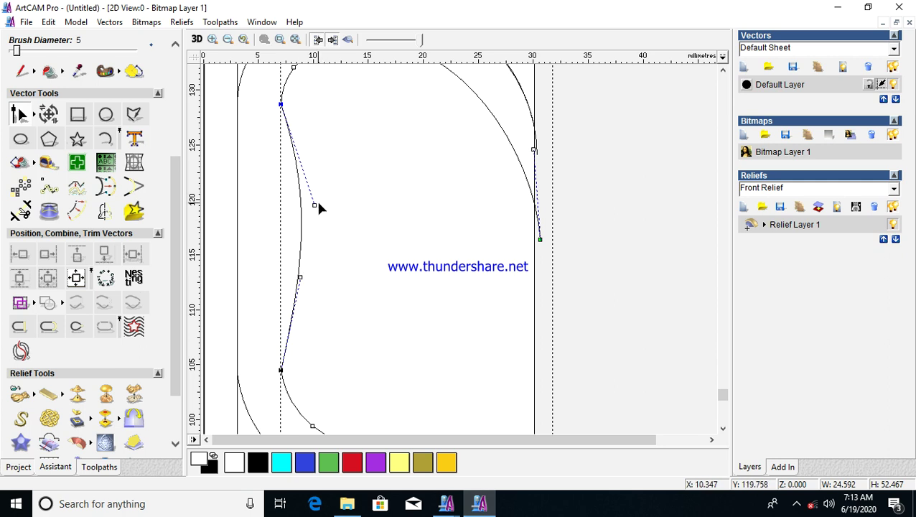
{"action": "left_click_drag", "start_coordinate": [313, 206], "coordinate": [326, 206]}
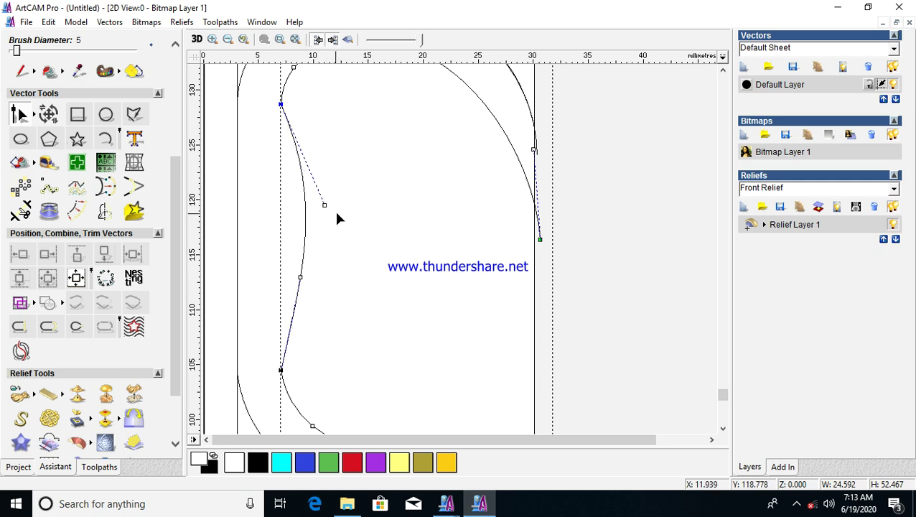
Move the bowed span's end nodes to about X 6.5, Y 126 and X 6.5, Y 107, and round the lower corner.
{"action": "scroll", "coordinate": [337, 215], "scroll_direction": "down", "scroll_amount": 1}
{"action": "scroll", "coordinate": [351, 242], "scroll_direction": "up", "scroll_amount": 1}
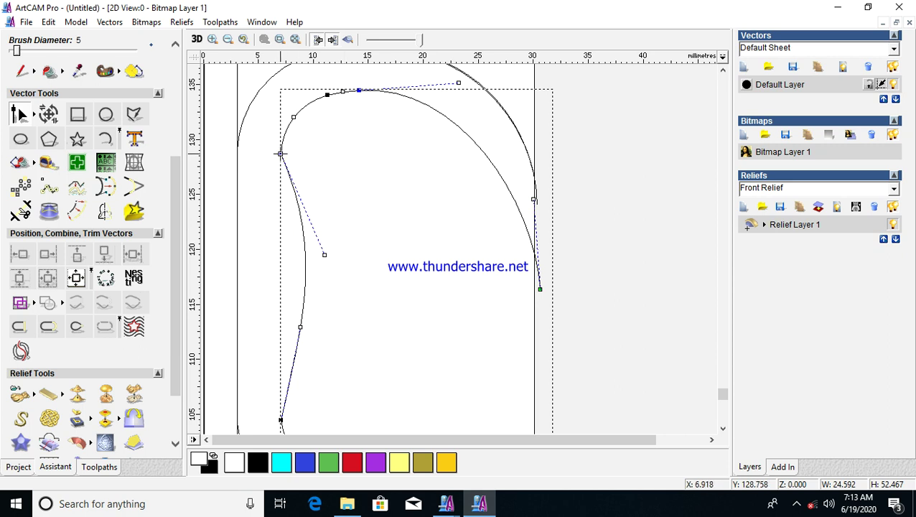
{"action": "left_click_drag", "start_coordinate": [281, 154], "coordinate": [275, 188]}
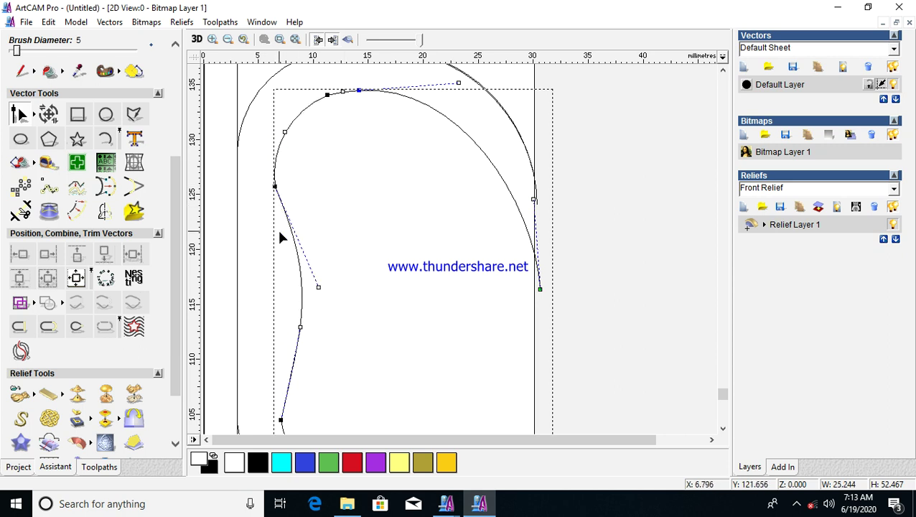
{"action": "scroll", "coordinate": [290, 263], "scroll_direction": "down", "scroll_amount": 1}
{"action": "scroll", "coordinate": [363, 254], "scroll_direction": "up", "scroll_amount": 1}
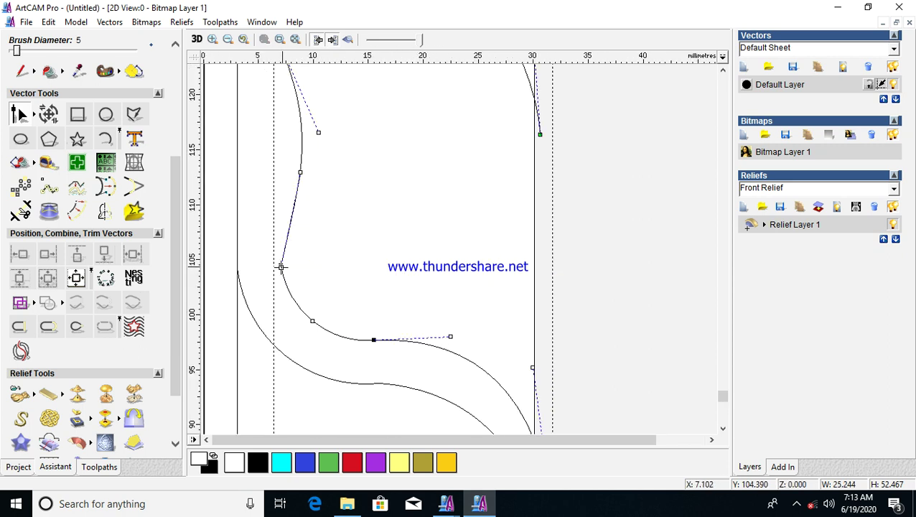
{"action": "left_click_drag", "start_coordinate": [281, 266], "coordinate": [276, 241]}
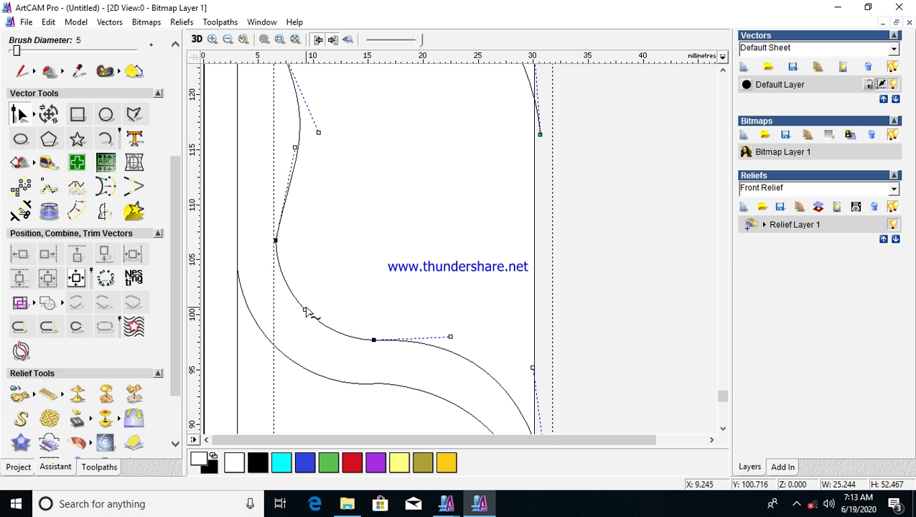
{"action": "left_click_drag", "start_coordinate": [306, 311], "coordinate": [303, 313]}
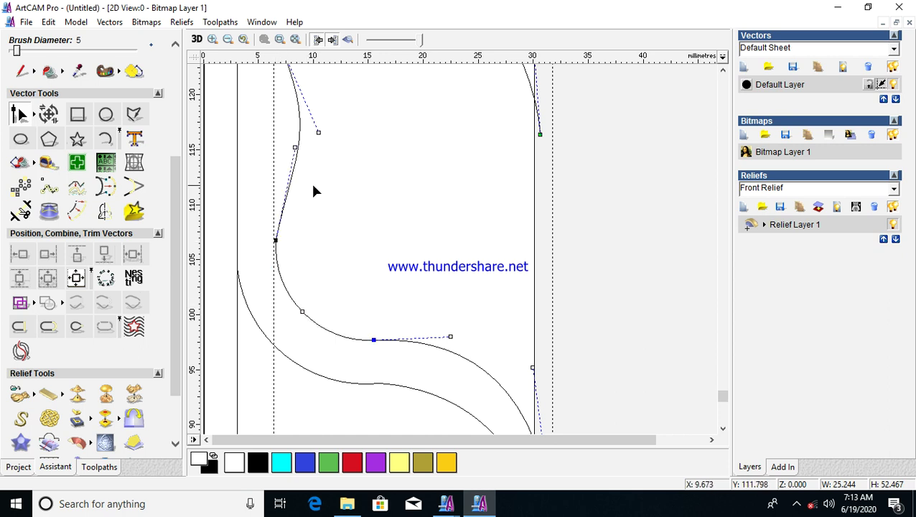
Even out the bowed left span by moving its lower handle to about X 9.2, Y 113.5, and finish node editing.
{"action": "scroll", "coordinate": [311, 182], "scroll_direction": "down", "scroll_amount": 2}
{"action": "scroll", "coordinate": [404, 255], "scroll_direction": "up", "scroll_amount": 2}
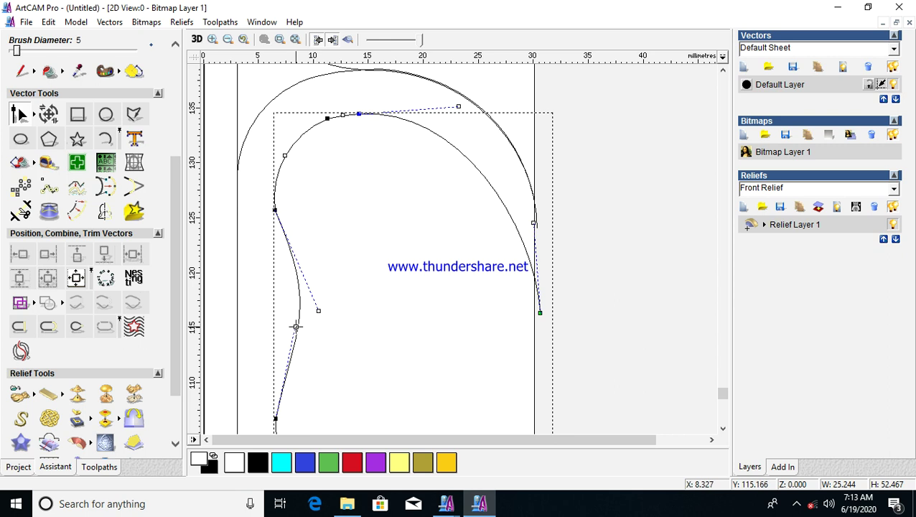
{"action": "left_click_drag", "start_coordinate": [296, 327], "coordinate": [305, 344]}
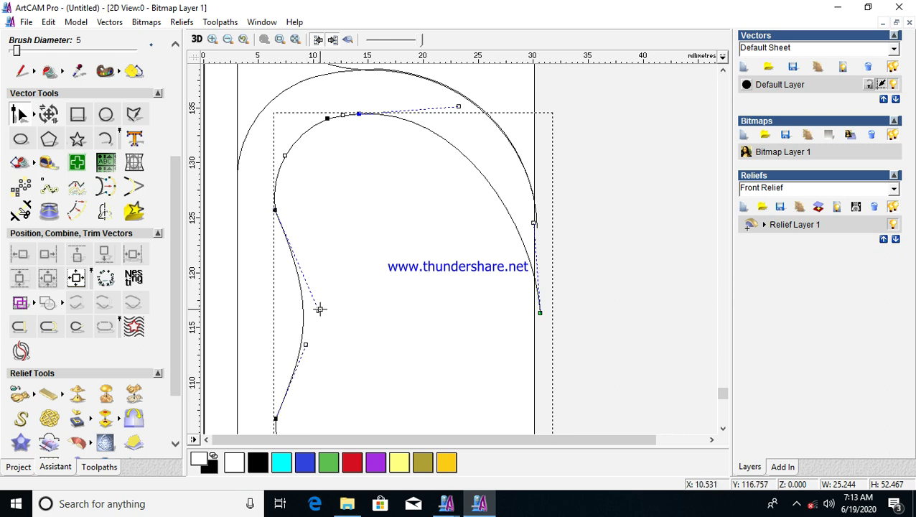
{"action": "scroll", "coordinate": [331, 207], "scroll_direction": "down", "scroll_amount": 2}
{"action": "scroll", "coordinate": [379, 308], "scroll_direction": "up", "scroll_amount": 1}
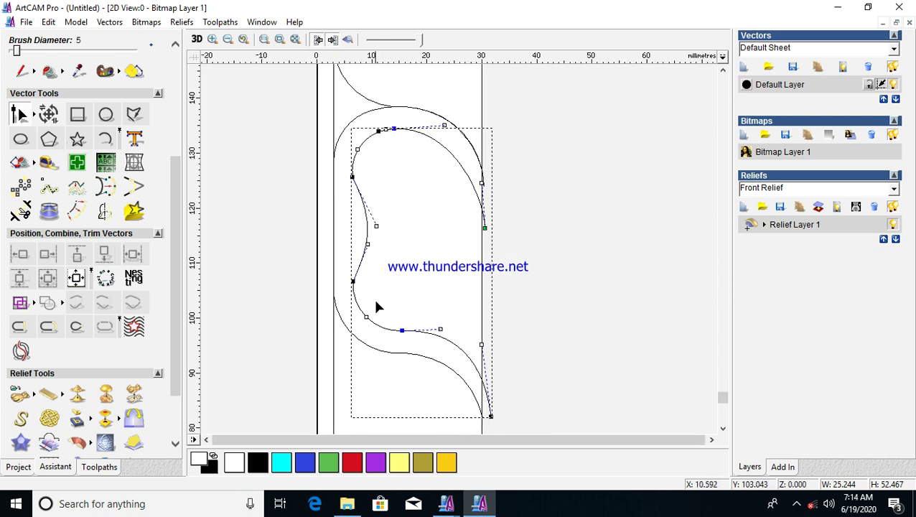
{"action": "scroll", "coordinate": [368, 239], "scroll_direction": "up", "scroll_amount": 1}
{"action": "scroll", "coordinate": [367, 239], "scroll_direction": "down", "scroll_amount": 1}
{"action": "scroll", "coordinate": [365, 223], "scroll_direction": "up", "scroll_amount": 1}
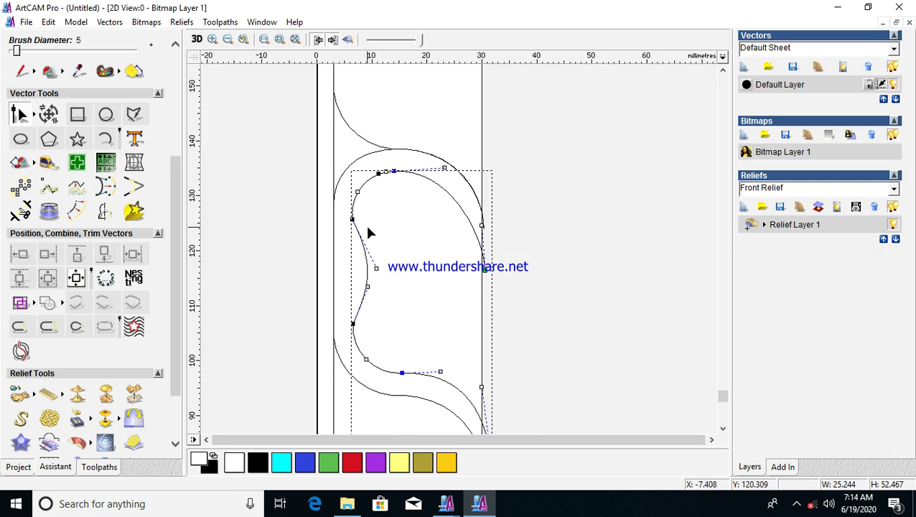
{"action": "left_click", "coordinate": [347, 242]}
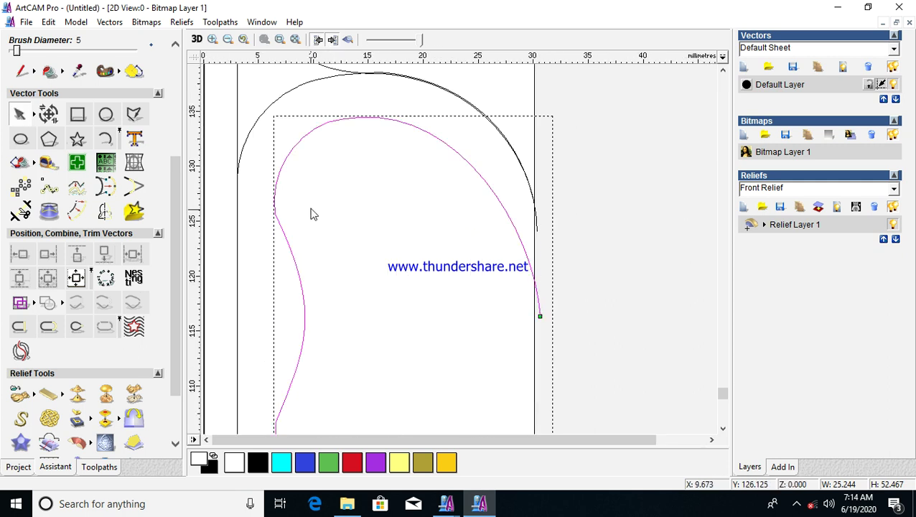
Cut the offset vector on the arch's upper left at about X 8.7, Y 132.3 and at its crest near X 14.8, Y 134.6.
{"action": "left_click", "coordinate": [280, 182]}
{"action": "key", "text": "c"}
{"action": "left_click", "coordinate": [367, 117]}
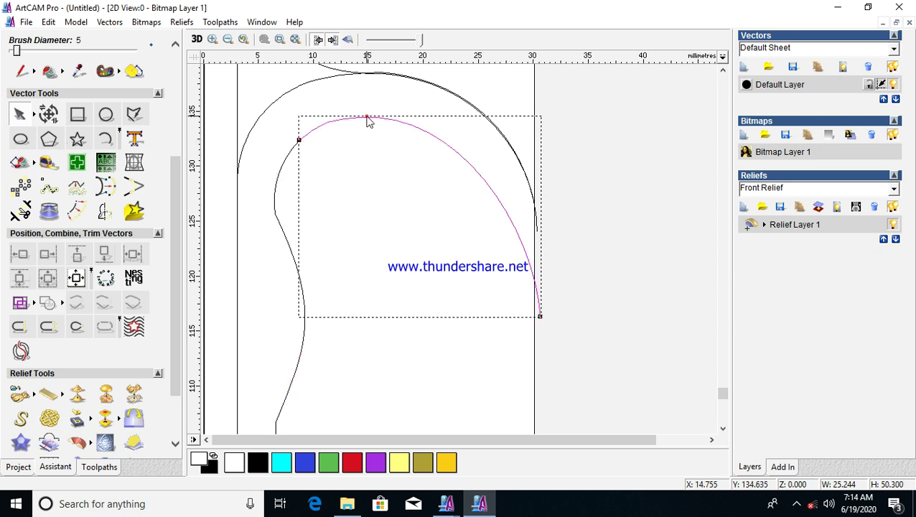
{"action": "key", "text": "c"}
Join the pieces on either side of the cut section with a smooth curve and delete the old section between them.
{"action": "left_click", "coordinate": [382, 120]}
{"action": "left_click", "coordinate": [277, 175], "text": "shift"}
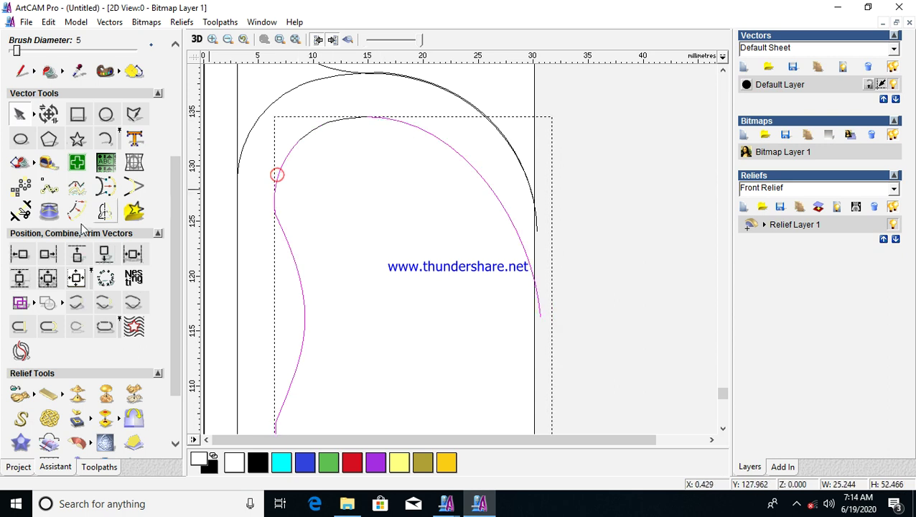
{"action": "left_click", "coordinate": [105, 304]}
{"action": "left_click", "coordinate": [460, 205]}
{"action": "left_click", "coordinate": [344, 119]}
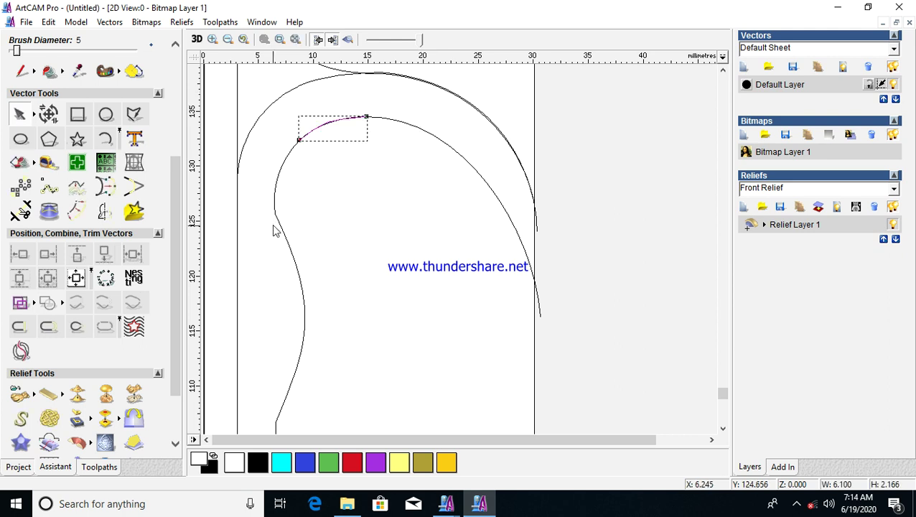
{"action": "key", "text": "Delete"}
{"action": "scroll", "coordinate": [305, 220], "scroll_direction": "down", "scroll_amount": 1}
{"action": "scroll", "coordinate": [373, 294], "scroll_direction": "up", "scroll_amount": 1}
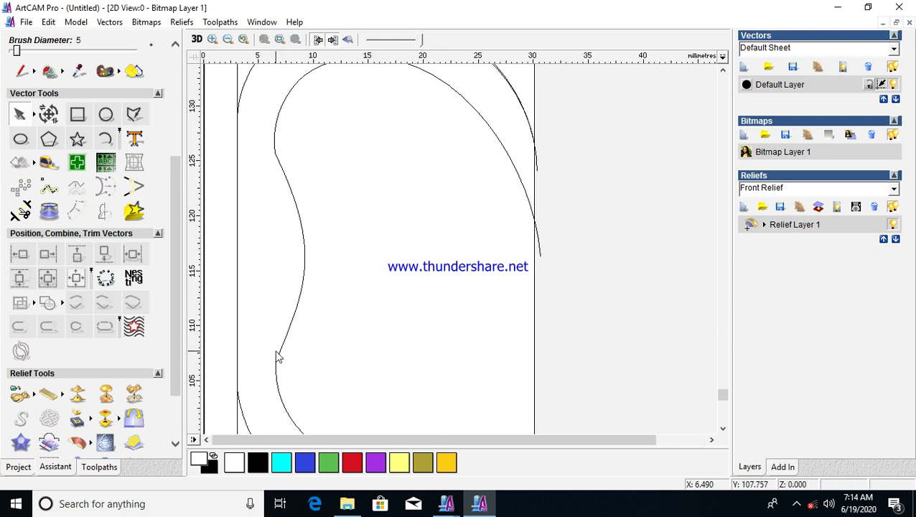
Cut the offset vector on either side of its lower-left corner at about X 7.4, Y 108.9 and X 6.7, Y 104.4.
{"action": "scroll", "coordinate": [338, 316], "scroll_direction": "down", "scroll_amount": 1}
{"action": "scroll", "coordinate": [347, 225], "scroll_direction": "up", "scroll_amount": 1}
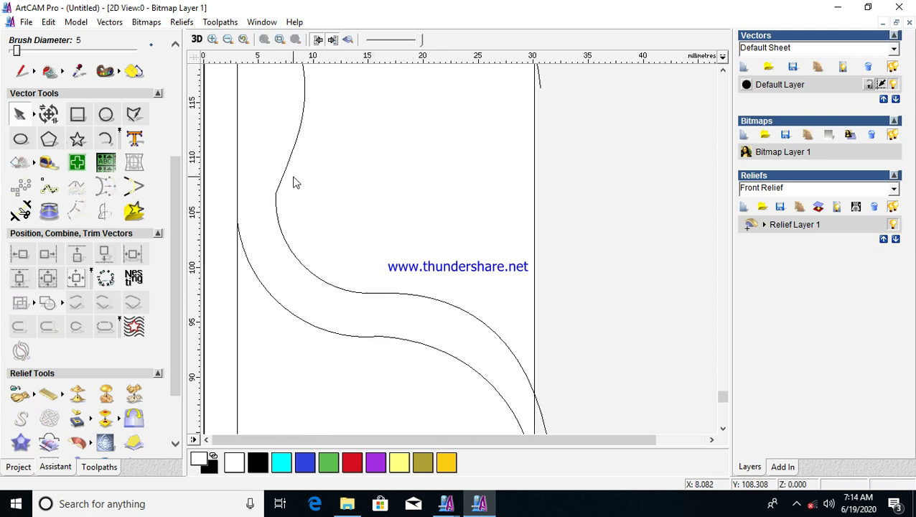
{"action": "scroll", "coordinate": [302, 188], "scroll_direction": "up", "scroll_amount": 1}
{"action": "left_click", "coordinate": [362, 250]}
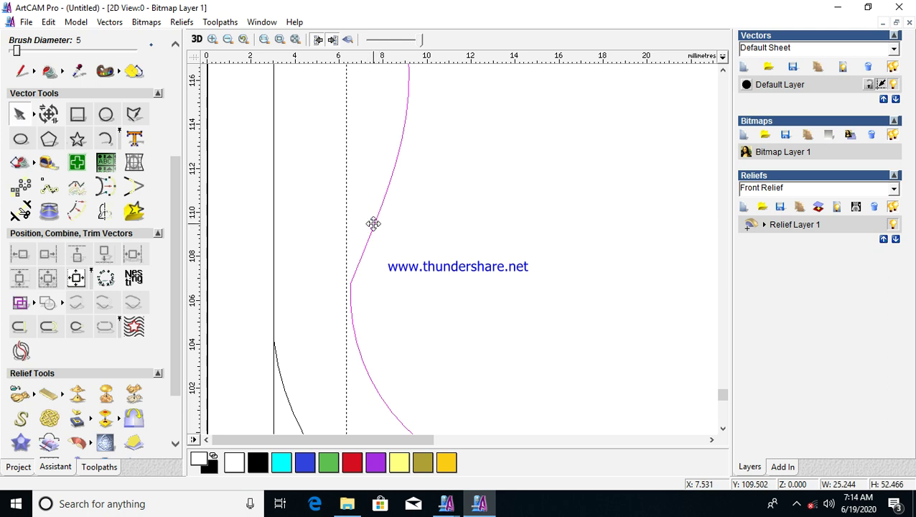
{"action": "left_click", "coordinate": [369, 241]}
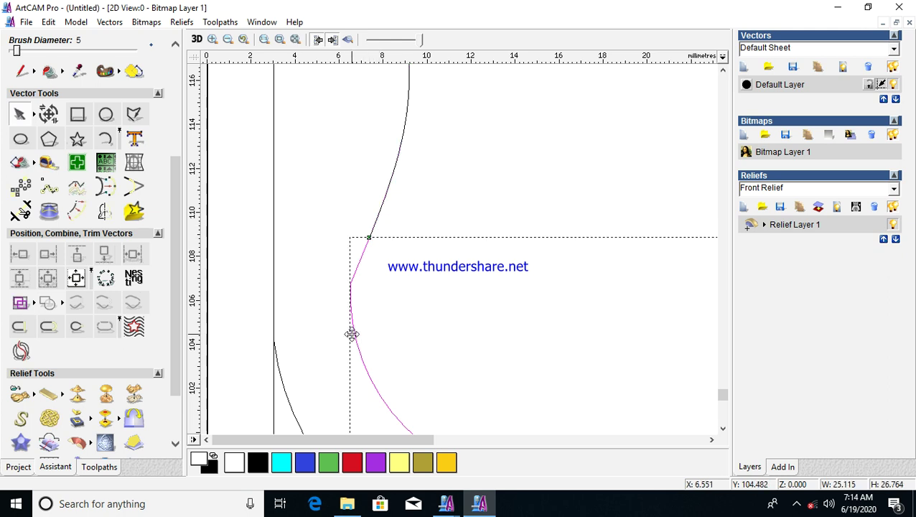
{"action": "left_click", "coordinate": [354, 336]}
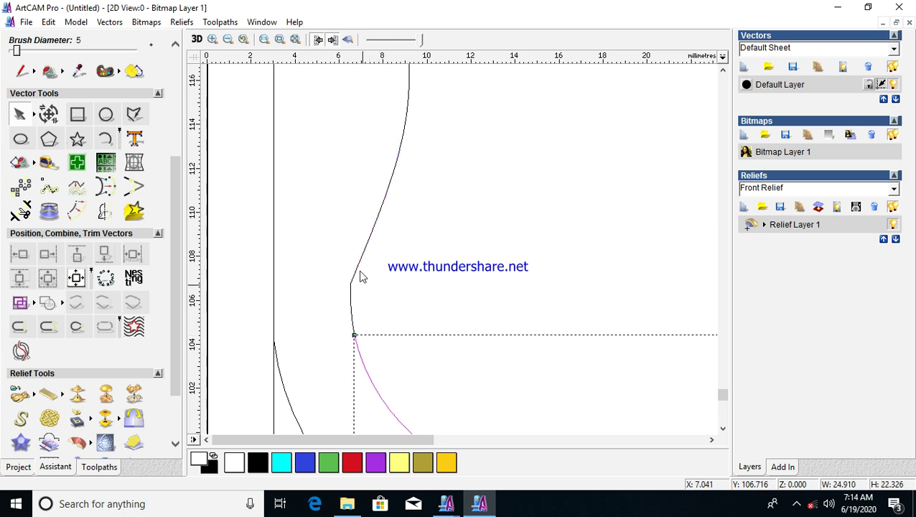
Join the pieces around the lower-left corner with a smooth curve and delete the old corner section.
{"action": "left_click", "coordinate": [383, 199], "text": "shift"}
{"action": "left_click", "coordinate": [105, 302]}
{"action": "left_click_drag", "start_coordinate": [456, 113], "coordinate": [320, 376]}
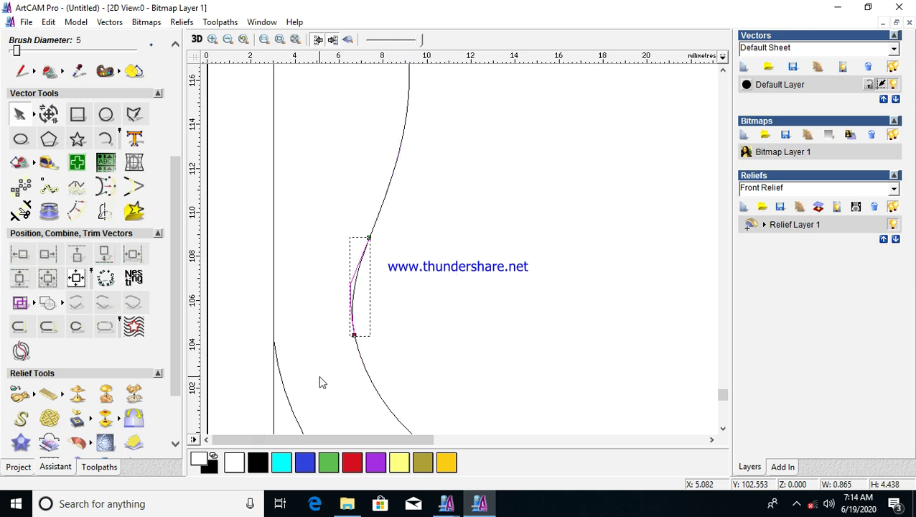
{"action": "key", "text": "Delete"}
Cut the offset vector on either side of its upper-left corner at about X 6.5, Y 128.3 and X 7.4, Y 123.8.
{"action": "scroll", "coordinate": [352, 238], "scroll_direction": "down", "scroll_amount": 2}
{"action": "scroll", "coordinate": [358, 178], "scroll_direction": "up", "scroll_amount": 1}
{"action": "left_click", "coordinate": [276, 185]}
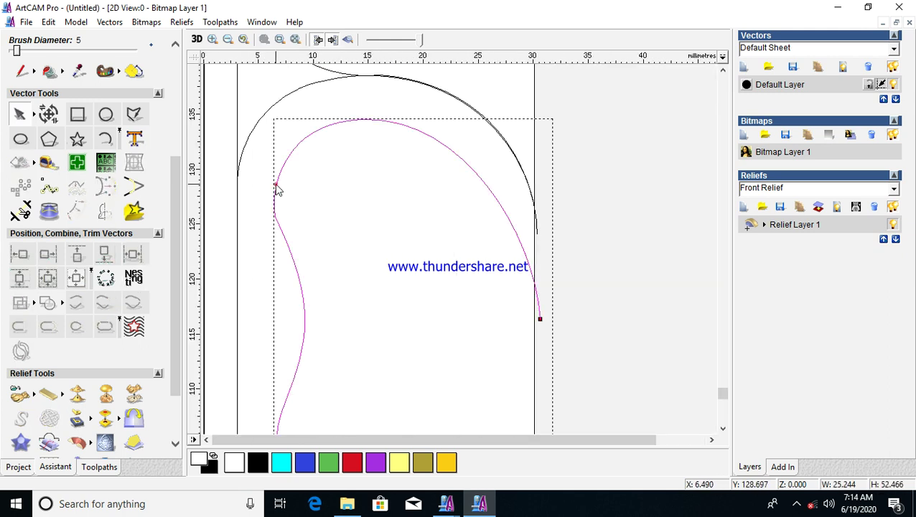
{"action": "scroll", "coordinate": [293, 198], "scroll_direction": "up", "scroll_amount": 2}
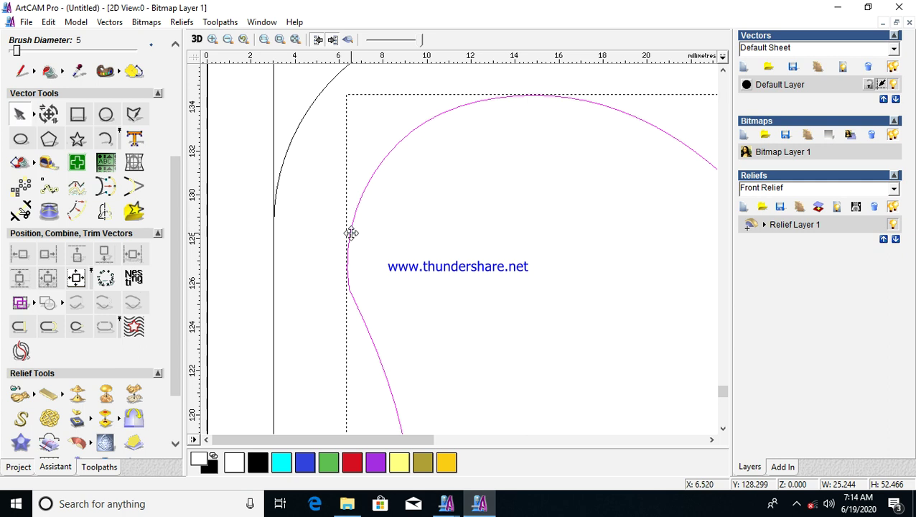
{"action": "left_click", "coordinate": [368, 333]}
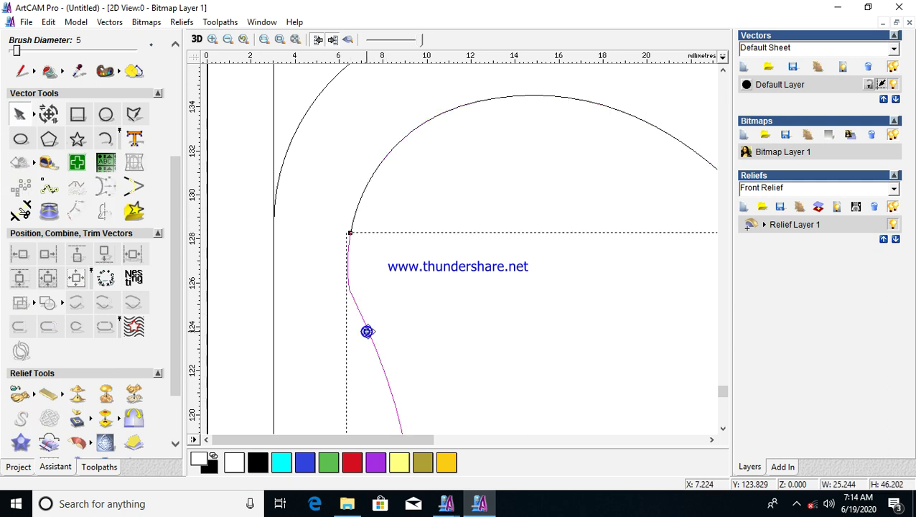
{"action": "left_click", "coordinate": [371, 339]}
Join the arch and the bowed span with a smooth curve and delete the old upper-left corner section.
{"action": "left_click", "coordinate": [363, 203], "text": "shift"}
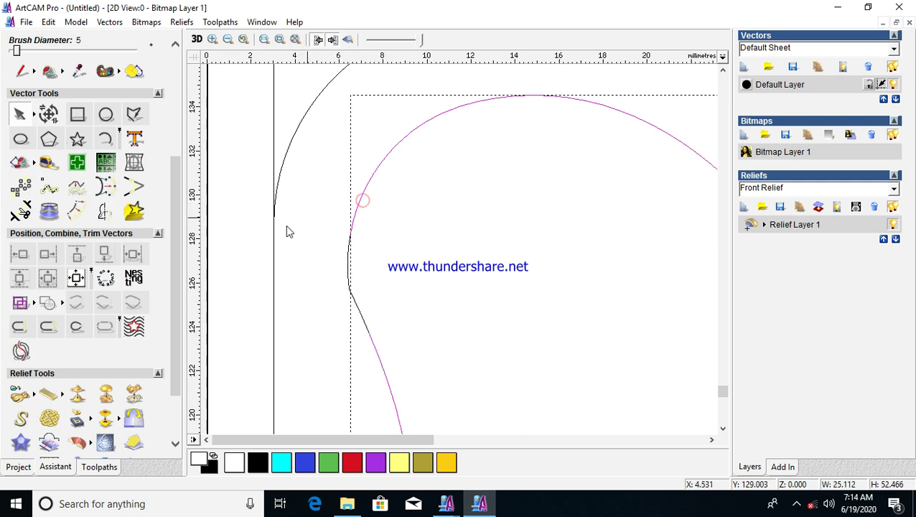
{"action": "left_click", "coordinate": [104, 308]}
{"action": "left_click", "coordinate": [493, 257]}
{"action": "left_click_drag", "start_coordinate": [317, 188], "coordinate": [413, 362]}
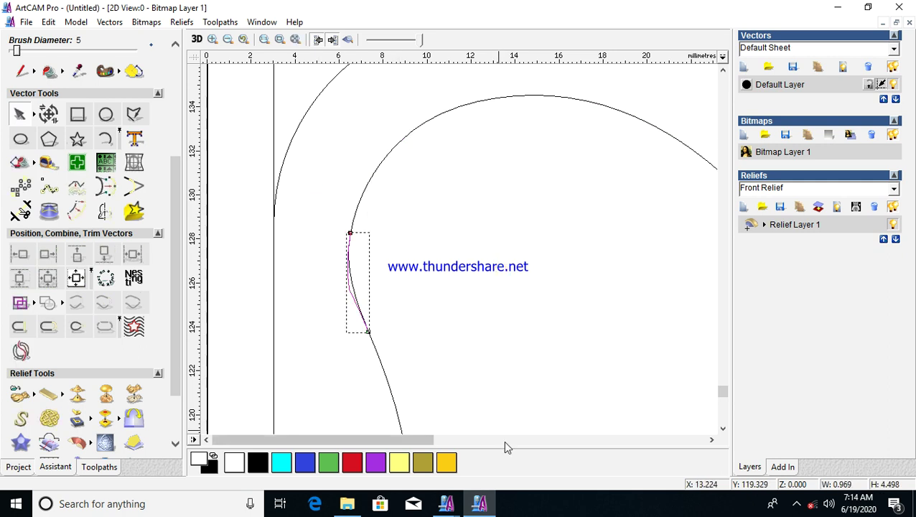
{"action": "key", "text": "Delete"}
{"action": "scroll", "coordinate": [488, 306], "scroll_direction": "down", "scroll_amount": 2}
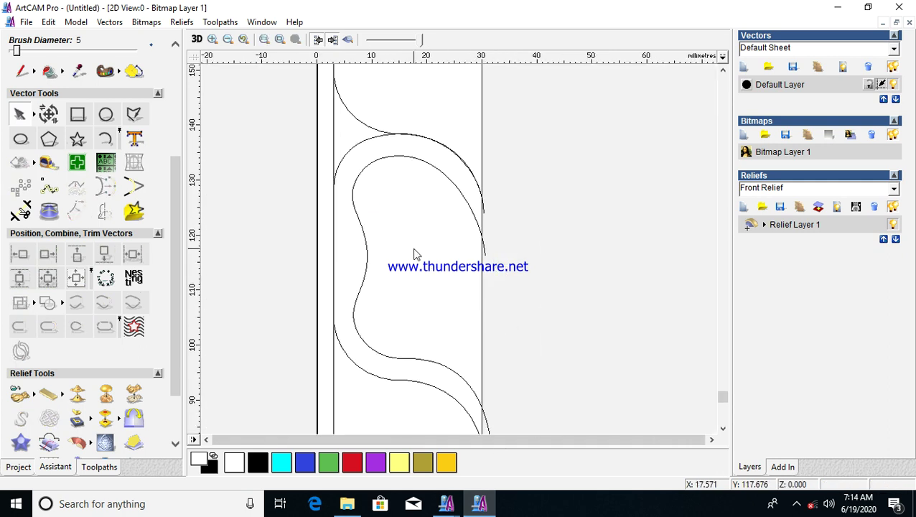
{"action": "scroll", "coordinate": [388, 287], "scroll_direction": "down", "scroll_amount": 2}
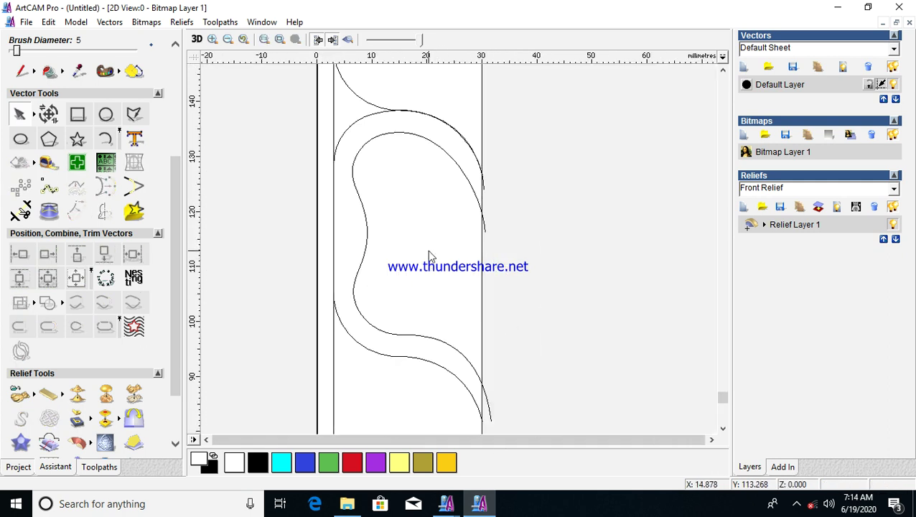
{"action": "left_click", "coordinate": [338, 313]}
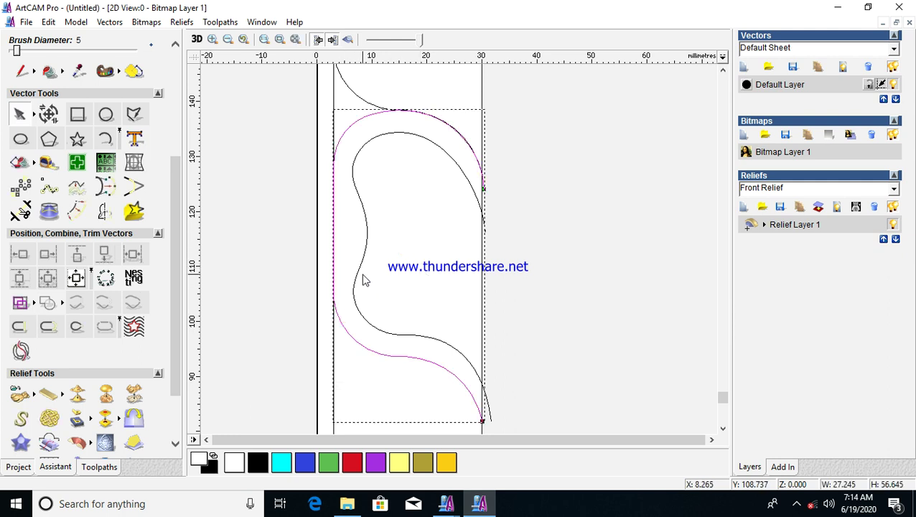
{"action": "left_click", "coordinate": [404, 262]}
Draw a short polyline from X 0, Y 113.1 to about X 1.4, Y 113.9 between the strip edge and the border line.
{"action": "scroll", "coordinate": [397, 263], "scroll_direction": "up", "scroll_amount": 1}
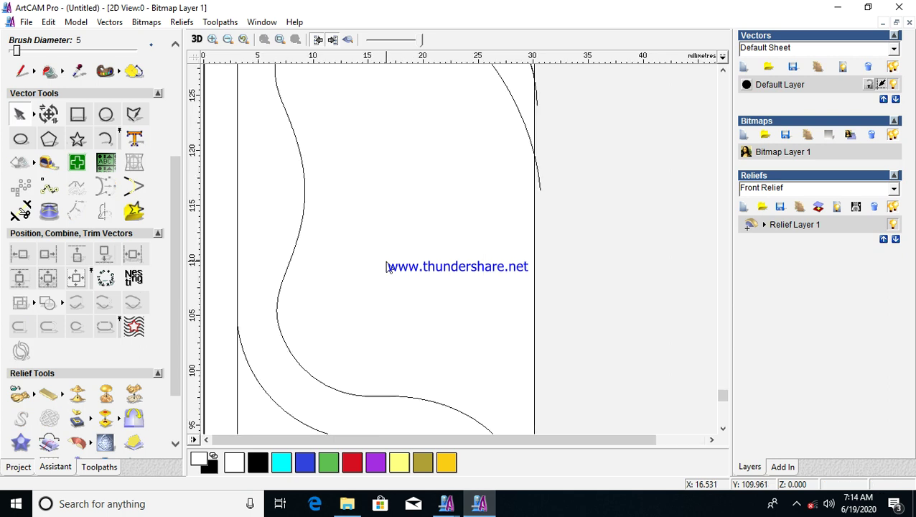
{"action": "left_click", "coordinate": [134, 114]}
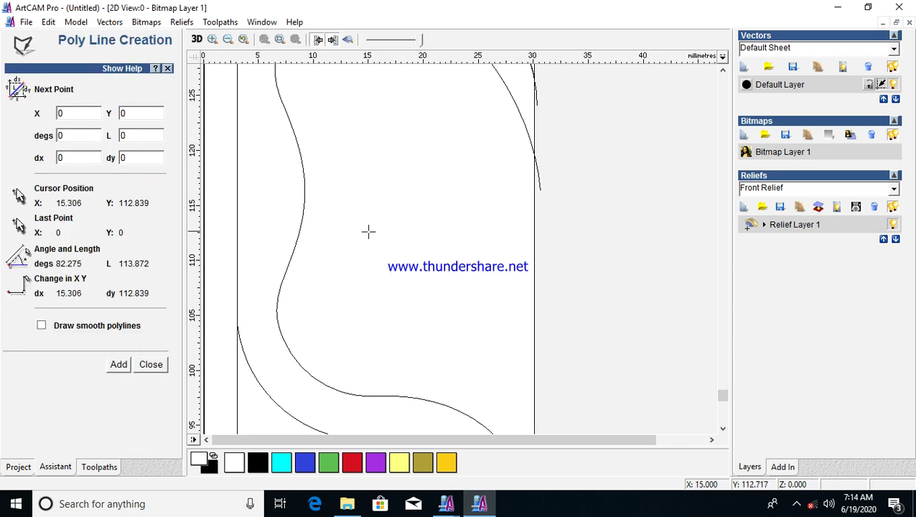
{"action": "left_click", "coordinate": [350, 233]}
{"action": "scroll", "coordinate": [234, 199], "scroll_direction": "up", "scroll_amount": 1}
{"action": "scroll", "coordinate": [234, 202], "scroll_direction": "up", "scroll_amount": 2}
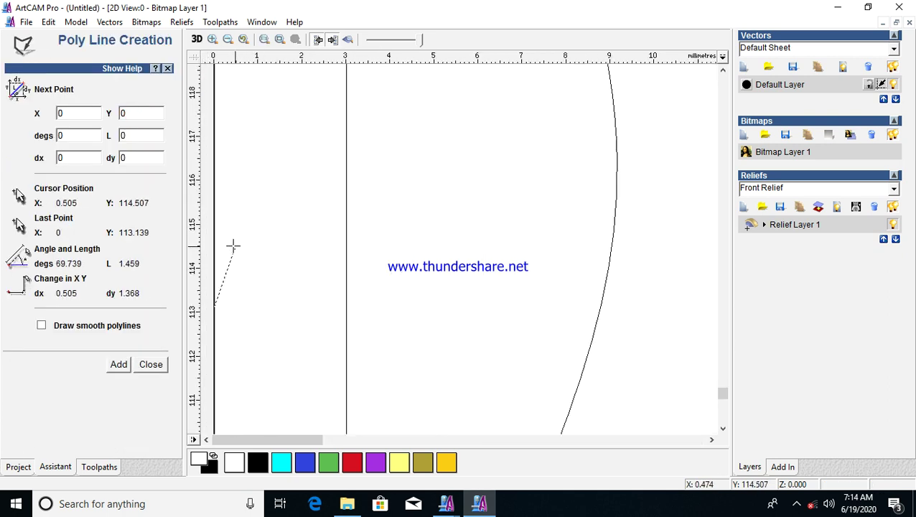
{"action": "left_click", "coordinate": [278, 272]}
Draw an open polyline through about (3.4, 113.4), (3.4, 114.2), (5.2, 115.3), (5.7, 115.0) and (5.7, 113.4).
{"action": "left_click", "coordinate": [363, 295]}
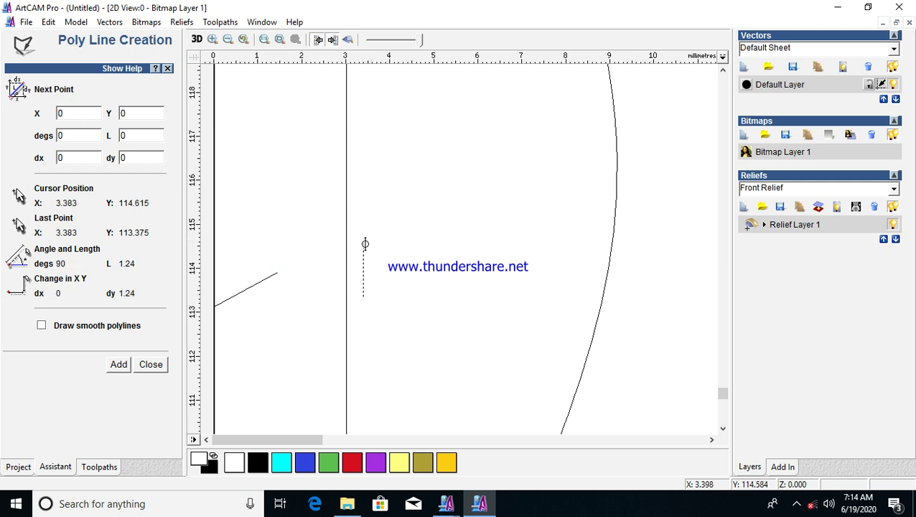
{"action": "left_click", "coordinate": [364, 261]}
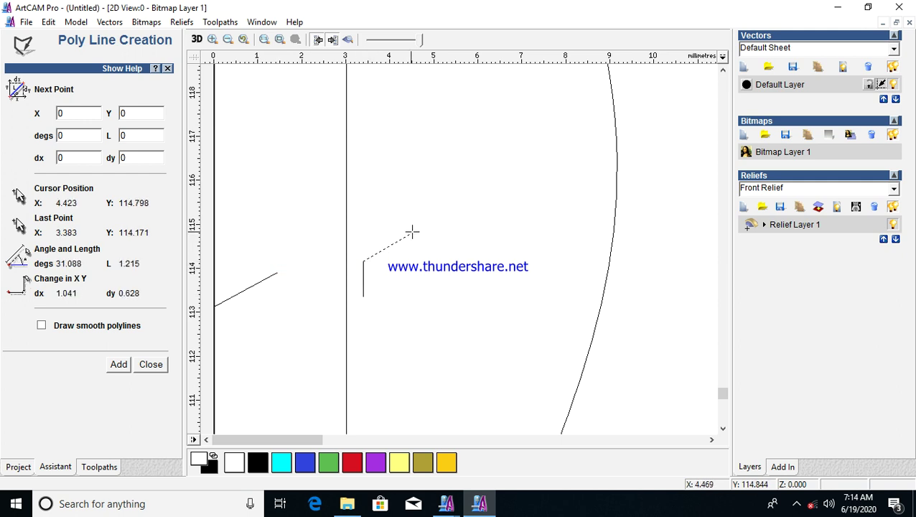
{"action": "left_click", "coordinate": [445, 213]}
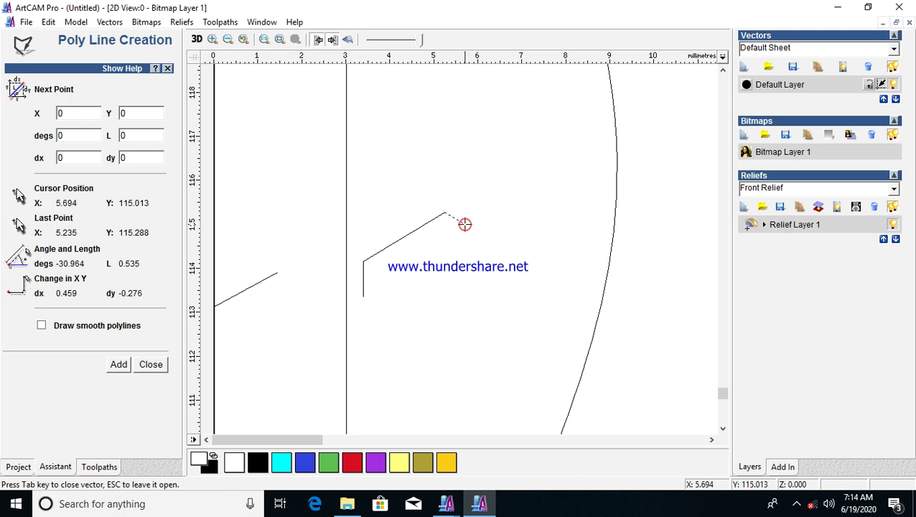
{"action": "left_click", "coordinate": [465, 225]}
{"action": "left_click", "coordinate": [465, 295]}
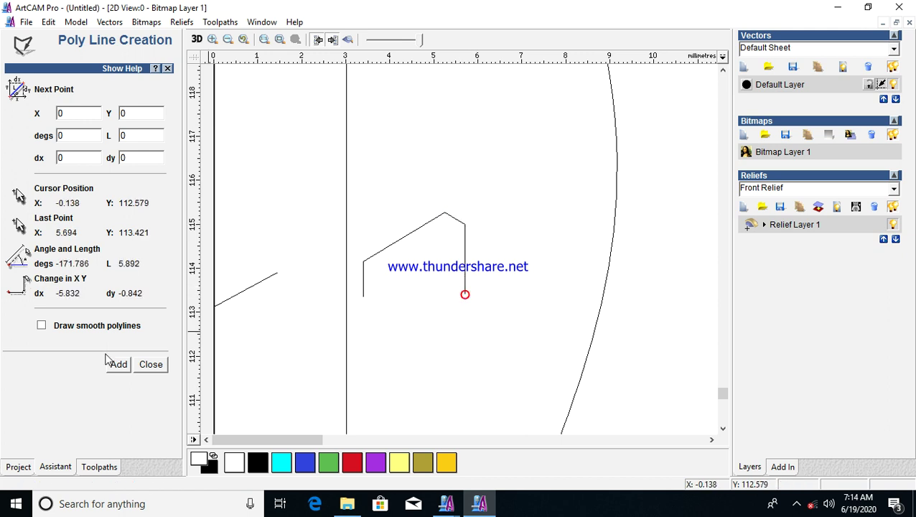
{"action": "left_click", "coordinate": [150, 364]}
Move the small profile's peak node right to about X 5.36 and bend the short sloping span beside it into an outward arc.
{"action": "scroll", "coordinate": [400, 246], "scroll_direction": "up", "scroll_amount": 2}
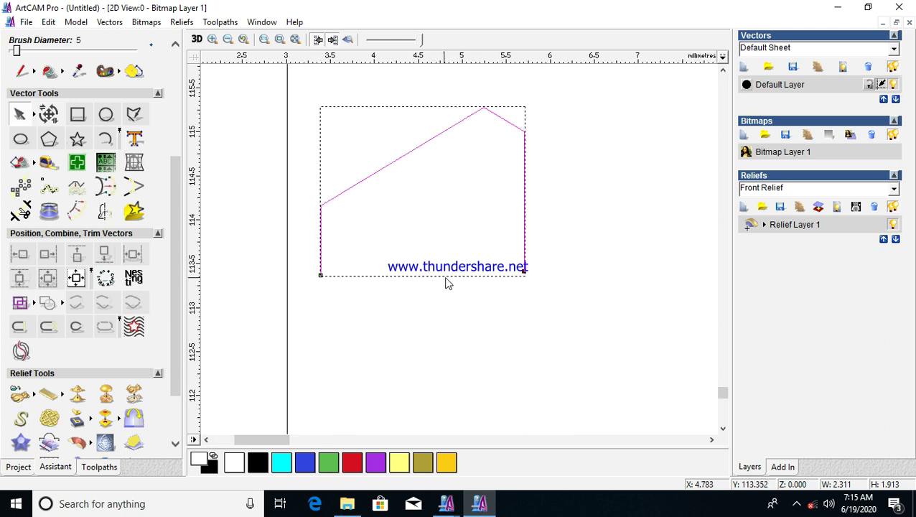
{"action": "left_click", "coordinate": [493, 269]}
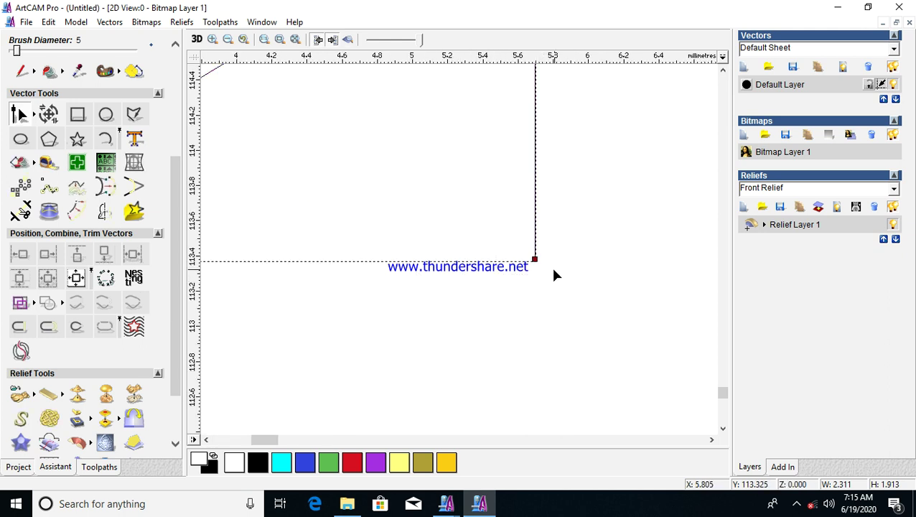
{"action": "scroll", "coordinate": [553, 271], "scroll_direction": "up", "scroll_amount": 4}
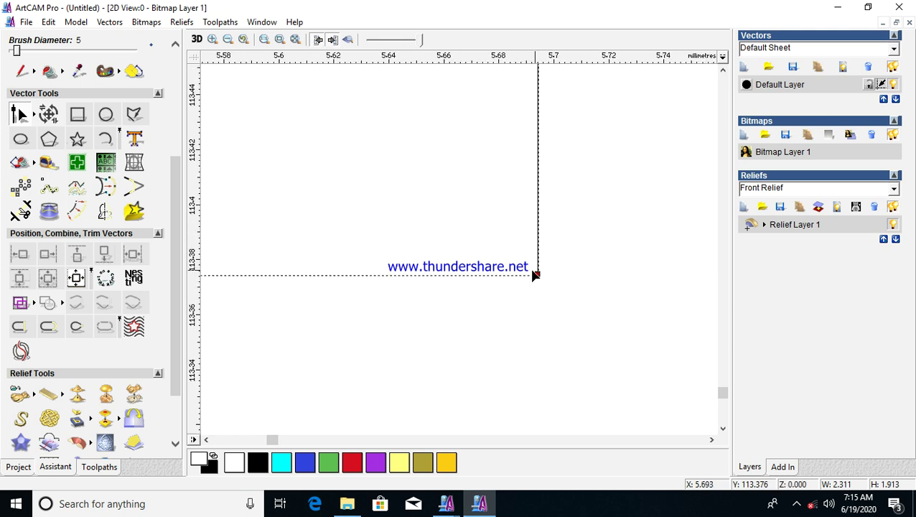
{"action": "scroll", "coordinate": [435, 196], "scroll_direction": "down", "scroll_amount": 4}
{"action": "scroll", "coordinate": [388, 243], "scroll_direction": "up", "scroll_amount": 3}
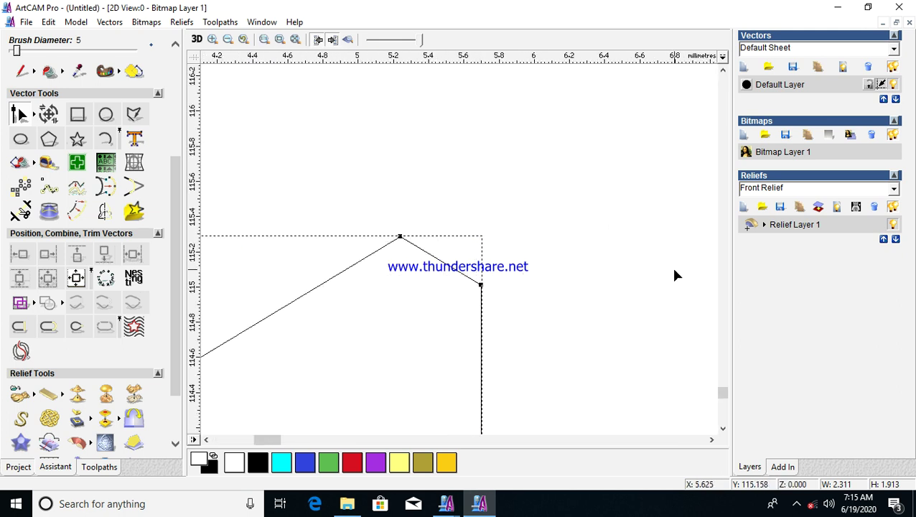
{"action": "left_click", "coordinate": [400, 236]}
{"action": "key", "text": "Right"}
{"action": "key", "text": "Right"}
{"action": "key", "text": "Right"}
{"action": "key", "text": "Right"}
{"action": "key", "text": "Right"}
{"action": "key", "text": "Right"}
{"action": "key", "text": "Right"}
{"action": "key", "text": "Right"}
{"action": "key", "text": "Right"}
{"action": "key", "text": "Right"}
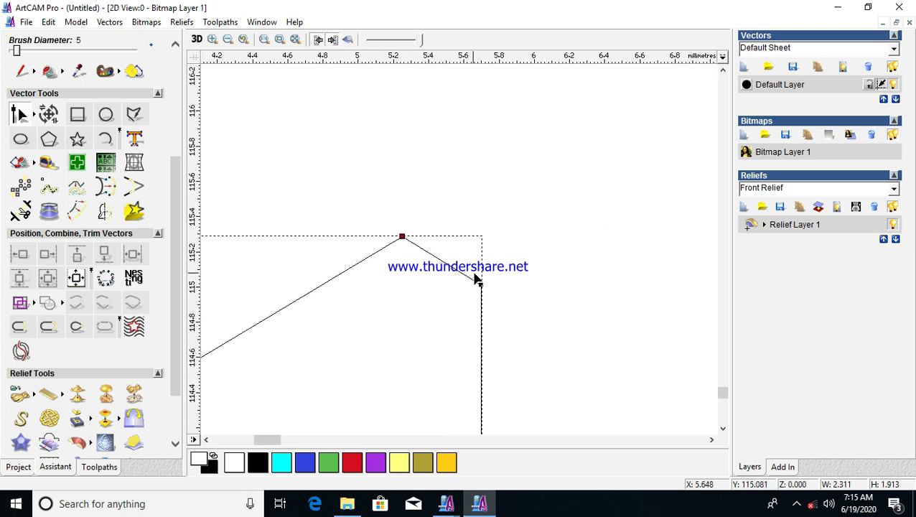
{"action": "key", "text": "Right"}
{"action": "key", "text": "Right"}
{"action": "mouse_move", "coordinate": [457, 265]}
{"action": "left_mouse_down"}
{"action": "mouse_move", "coordinate": [494, 240]}
{"action": "mouse_move", "coordinate": [462, 256]}
{"action": "left_mouse_up"}
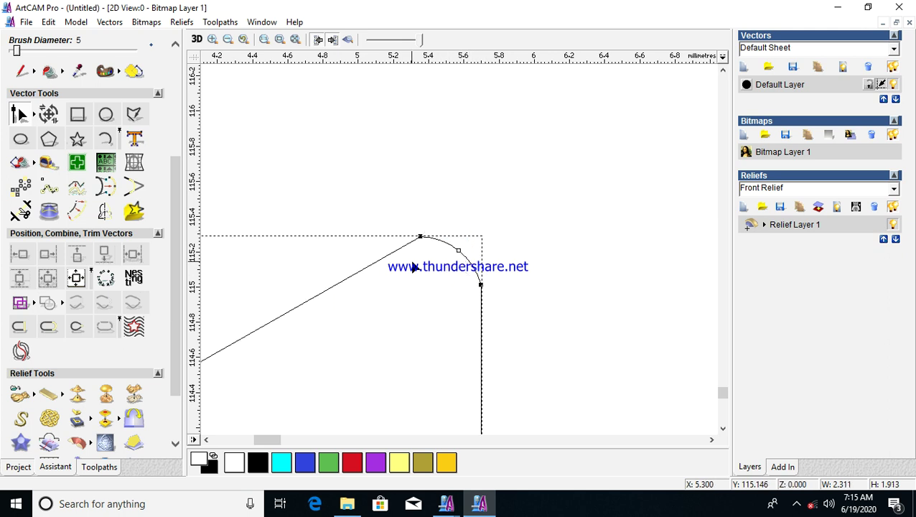
Raise the small profile's upper-left node to about Y 114.3.
{"action": "scroll", "coordinate": [413, 259], "scroll_direction": "down", "scroll_amount": 1}
{"action": "left_click", "coordinate": [294, 339]}
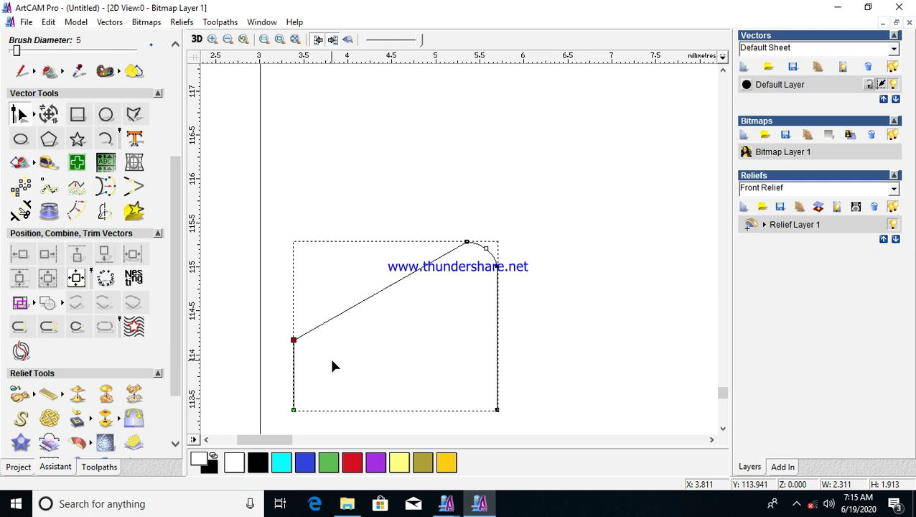
{"action": "key", "text": "Up"}
{"action": "key", "text": "Up"}
{"action": "key", "text": "Up"}
{"action": "key", "text": "Up"}
{"action": "key", "text": "Up"}
{"action": "key", "text": "Up"}
{"action": "key", "text": "Up"}
{"action": "key", "text": "Up"}
{"action": "key", "text": "Up"}
{"action": "key", "text": "Up"}
{"action": "key", "text": "Up"}
{"action": "key", "text": "Up"}
{"action": "key", "text": "Up"}
{"action": "key", "text": "Up"}
{"action": "key", "text": "Up"}
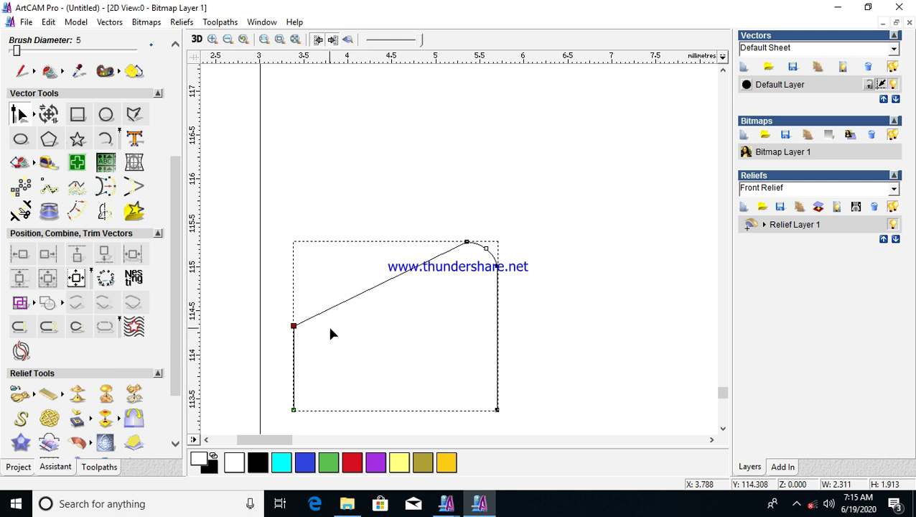
Level the small profile's right end node with its left end node at about Y 113.4.
{"action": "left_click_drag", "start_coordinate": [302, 375], "coordinate": [563, 443]}
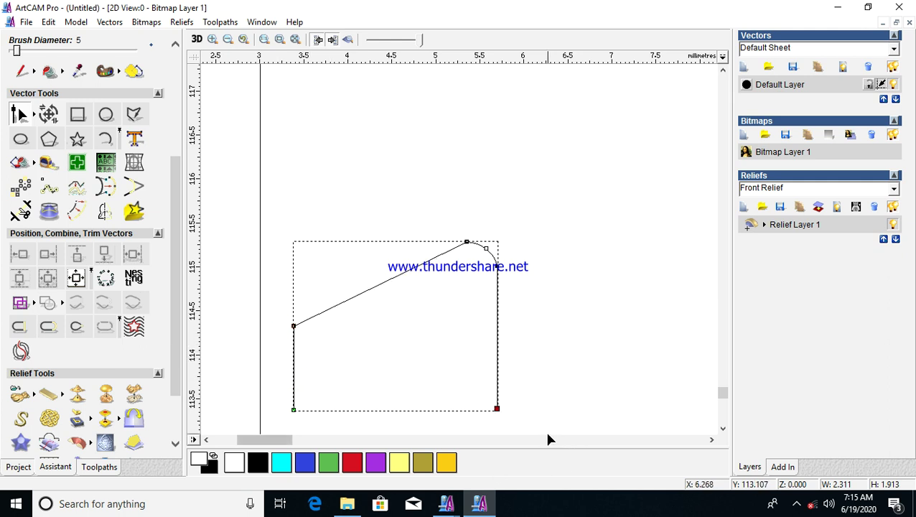
{"action": "left_click_drag", "start_coordinate": [497, 408], "coordinate": [480, 388]}
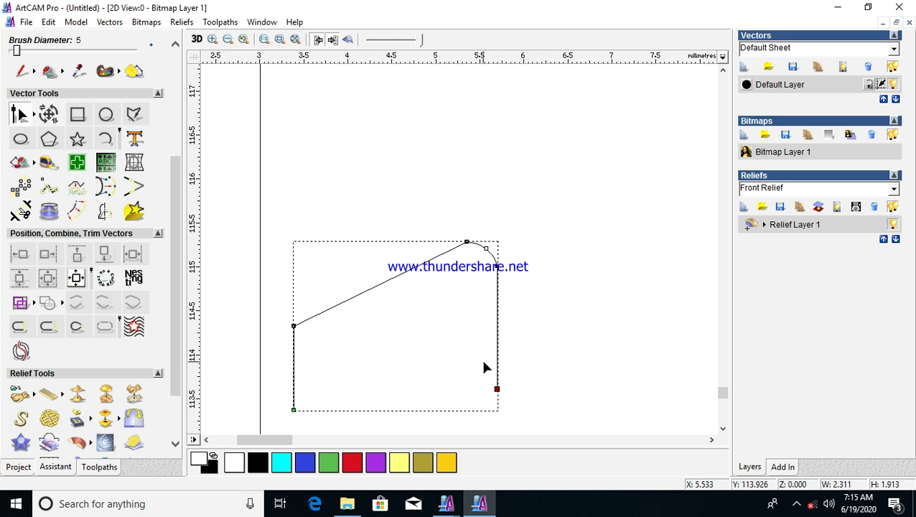
{"action": "key", "text": "Down"}
{"action": "key", "text": "Down"}
{"action": "key", "text": "Down"}
{"action": "key", "text": "Down"}
{"action": "key", "text": "Down"}
{"action": "key", "text": "Down"}
{"action": "key", "text": "Down"}
{"action": "key", "text": "Down"}
{"action": "key", "text": "Down"}
{"action": "key", "text": "Down"}
{"action": "key", "text": "Down"}
{"action": "key", "text": "Down"}
{"action": "key", "text": "Down"}
{"action": "key", "text": "Down"}
{"action": "key", "text": "Down"}
{"action": "key", "text": "Down"}
{"action": "key", "text": "Down"}
{"action": "key", "text": "Down"}
{"action": "key", "text": "Down"}
{"action": "key", "text": "Down"}
Raise both bottom end nodes of the small profile together to about Y 113.6 and finish node editing.
{"action": "left_click_drag", "start_coordinate": [385, 421], "coordinate": [590, 419]}
{"action": "key", "text": "Up"}
{"action": "key", "text": "Up"}
{"action": "key", "text": "Up"}
{"action": "key", "text": "Up"}
{"action": "key", "text": "Up"}
{"action": "key", "text": "Up"}
{"action": "key", "text": "Up"}
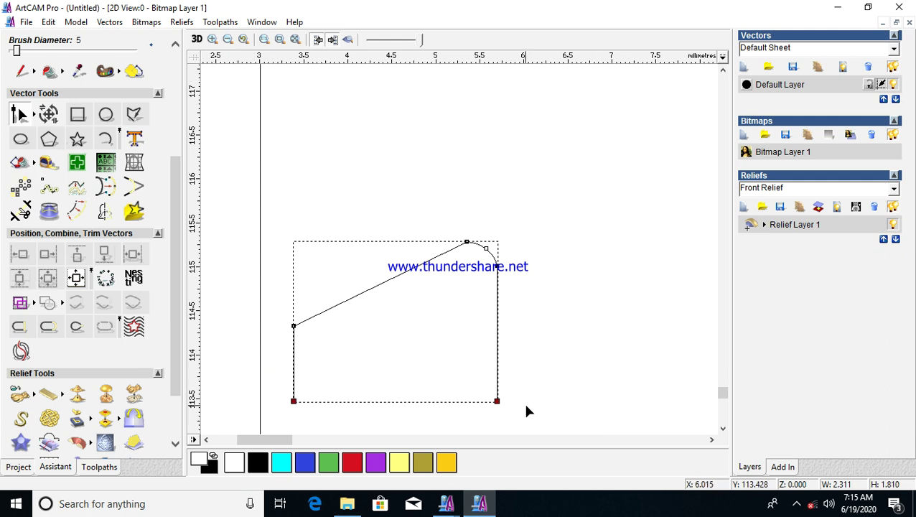
{"action": "key", "text": "n"}
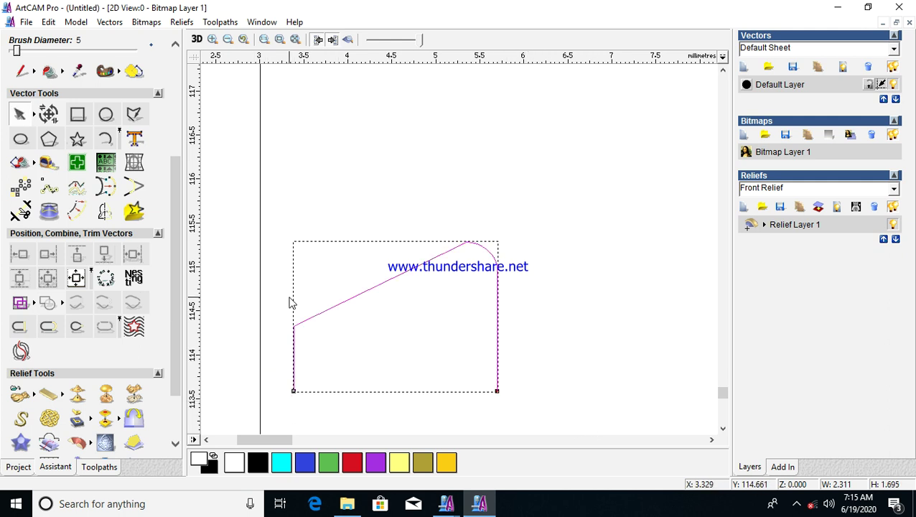
Fine-tune the small profile's upper-left node to about Y 114.3 and finish node editing.
{"action": "key", "text": "n"}
{"action": "left_click_drag", "start_coordinate": [281, 291], "coordinate": [327, 342]}
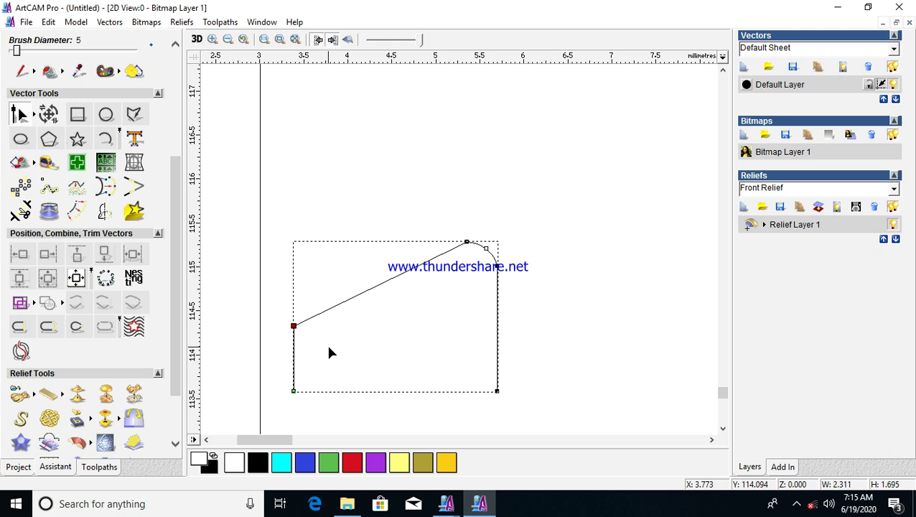
{"action": "key", "text": "Up"}
{"action": "key", "text": "Up"}
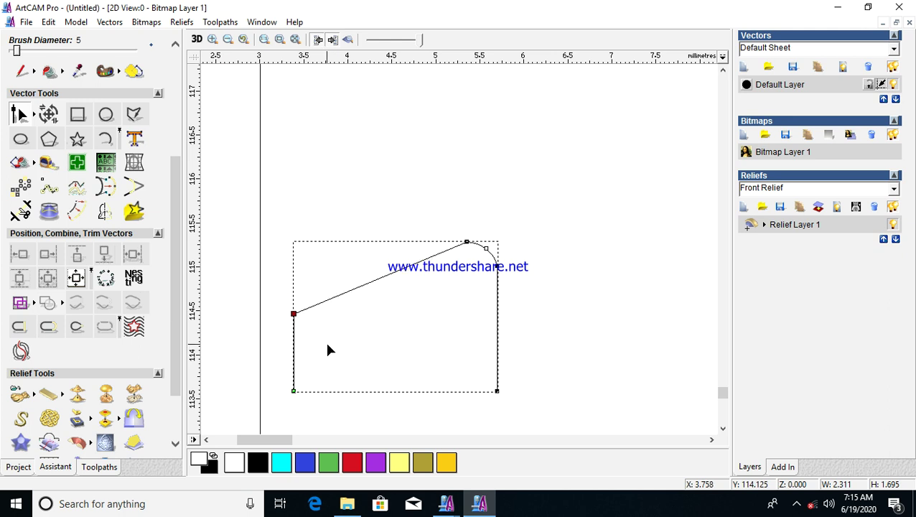
{"action": "key", "text": "Down"}
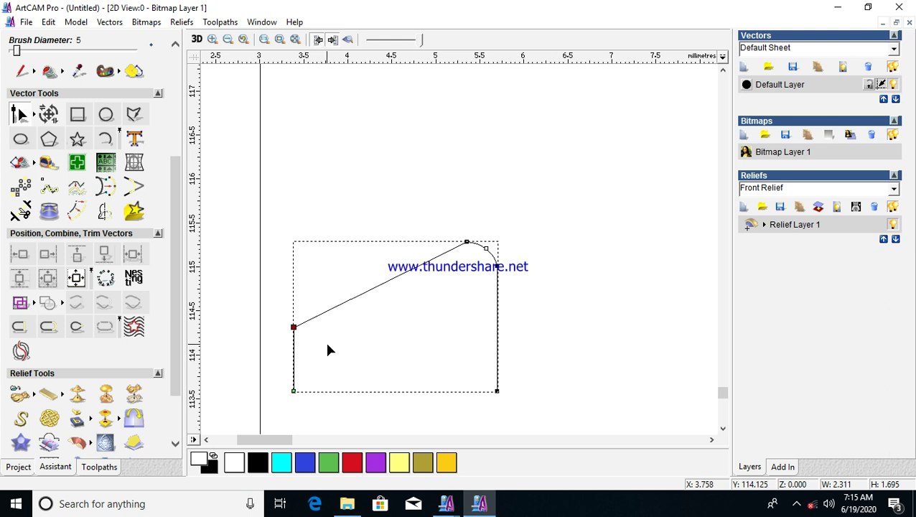
{"action": "key", "text": "n"}
{"action": "left_click", "coordinate": [373, 342]}
Cut the inner and outer bowed outlines at their lower bends, near X 15.
{"action": "scroll", "coordinate": [431, 208], "scroll_direction": "down", "scroll_amount": 4}
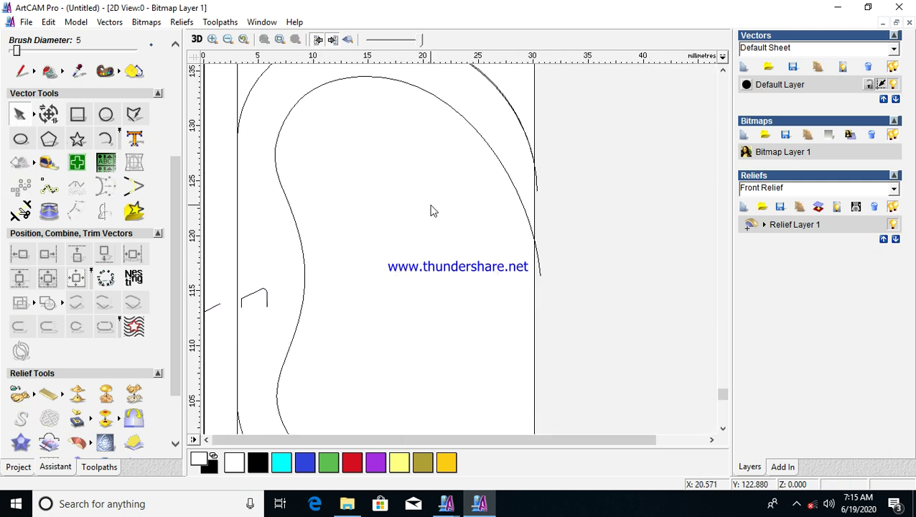
{"action": "left_click", "coordinate": [361, 353]}
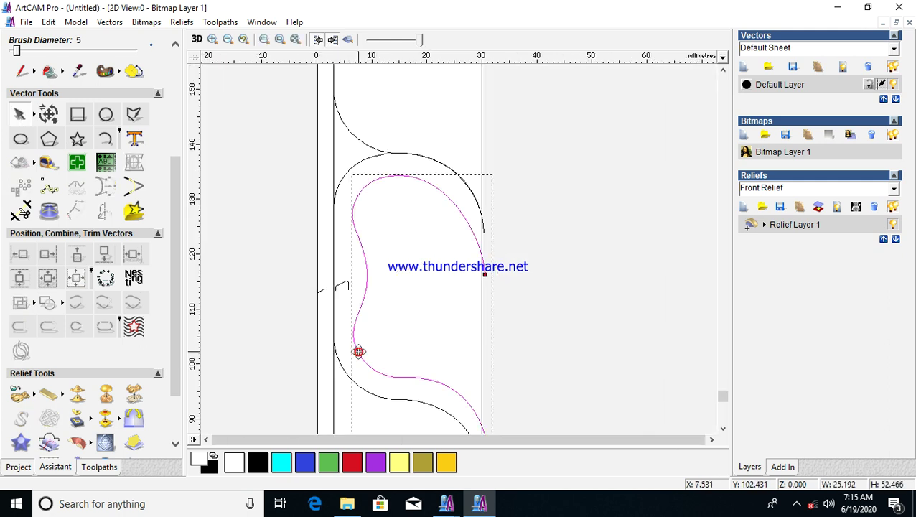
{"action": "scroll", "coordinate": [359, 352], "scroll_direction": "up", "scroll_amount": 3}
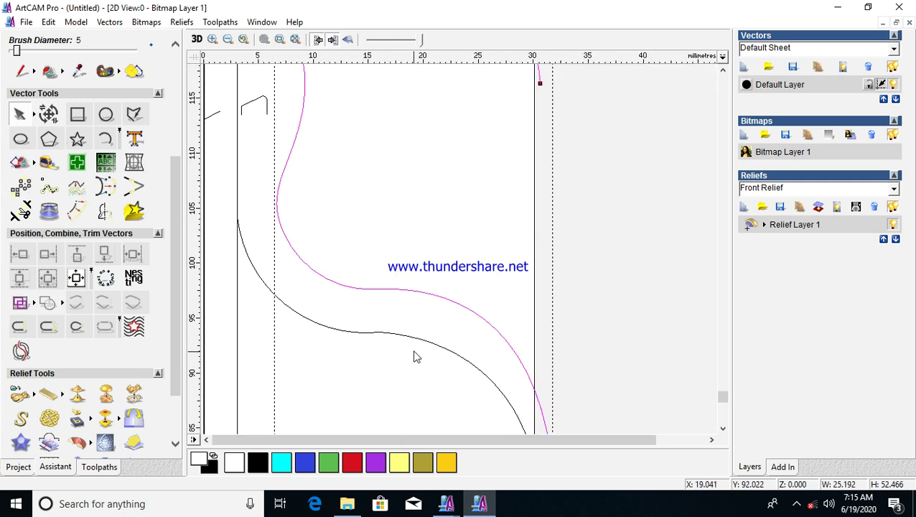
{"action": "left_click", "coordinate": [373, 288]}
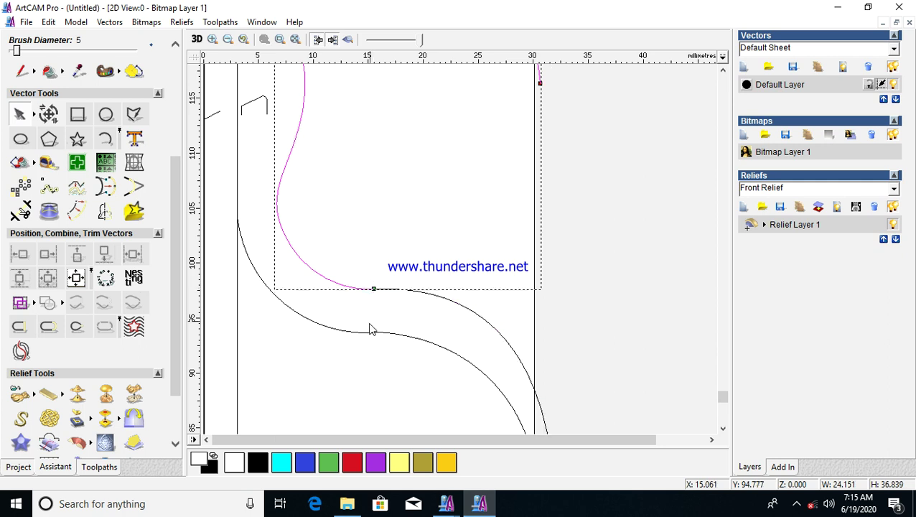
{"action": "left_click", "coordinate": [369, 334]}
{"action": "left_click", "coordinate": [368, 333]}
Cut the inner and outer bowed outlines at their crests, near X 15.
{"action": "scroll", "coordinate": [384, 134], "scroll_direction": "up", "scroll_amount": 5}
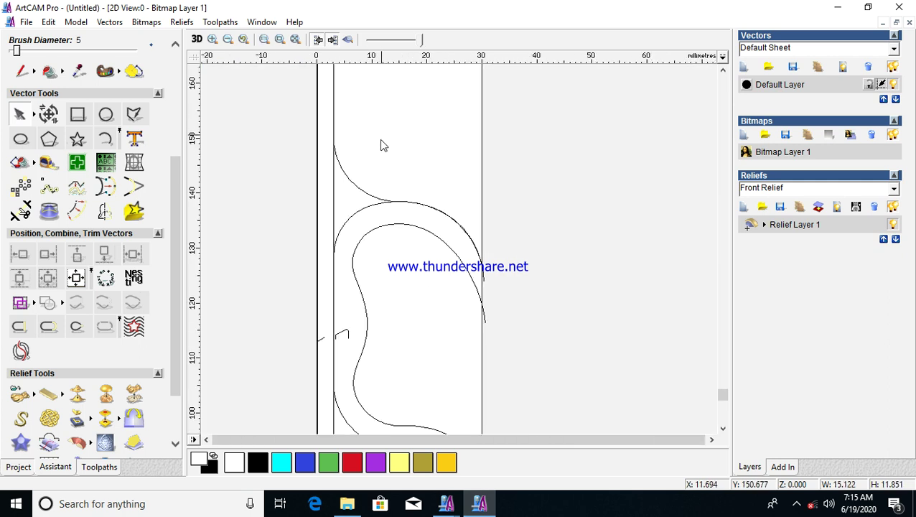
{"action": "left_click", "coordinate": [373, 240]}
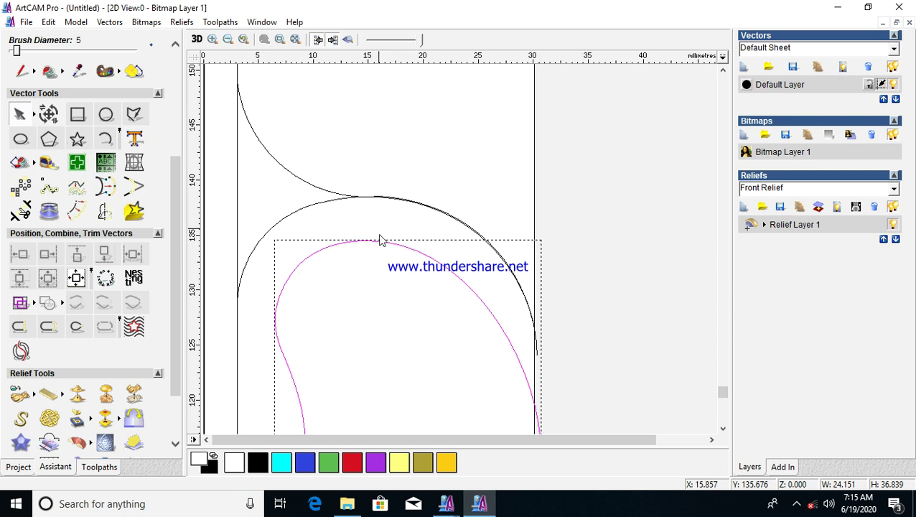
{"action": "scroll", "coordinate": [379, 239], "scroll_direction": "up", "scroll_amount": 2}
{"action": "left_click", "coordinate": [437, 258]}
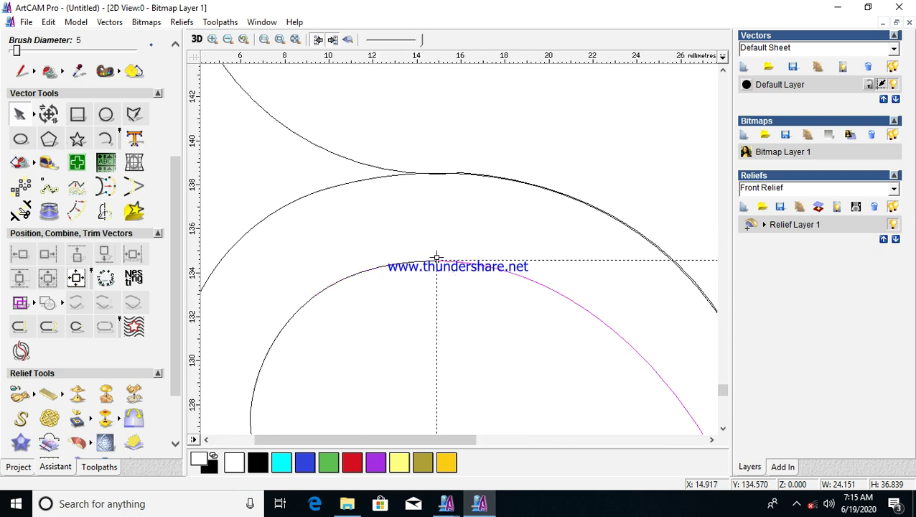
{"action": "left_click", "coordinate": [400, 175]}
{"action": "scroll", "coordinate": [436, 185], "scroll_direction": "up", "scroll_amount": 2}
{"action": "scroll", "coordinate": [474, 244], "scroll_direction": "up", "scroll_amount": 2}
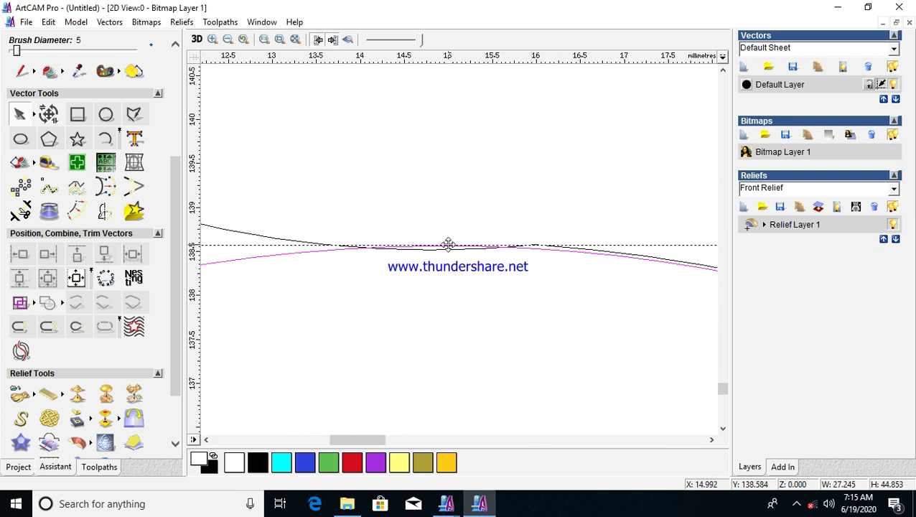
{"action": "left_click", "coordinate": [448, 244]}
Set up a Two Rail Sweep along the left outer and inner outline pieces, with the second rail reversed and the small profile as cross section.
{"action": "scroll", "coordinate": [431, 248], "scroll_direction": "down", "scroll_amount": 8}
{"action": "scroll", "coordinate": [370, 347], "scroll_direction": "up", "scroll_amount": 2}
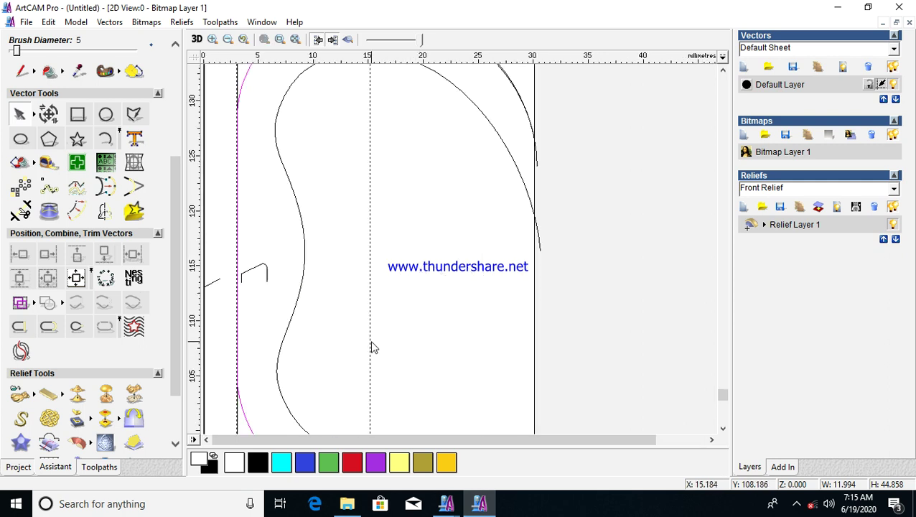
{"action": "scroll", "coordinate": [360, 245], "scroll_direction": "down", "scroll_amount": 2}
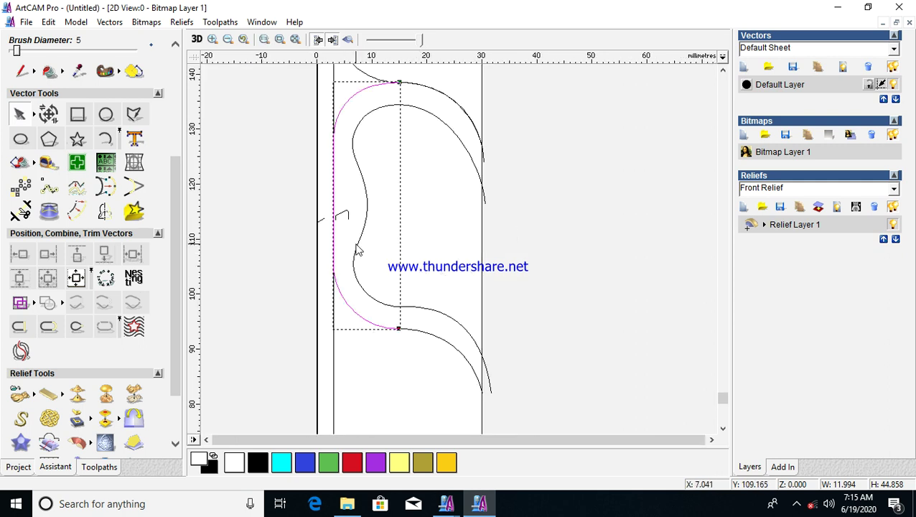
{"action": "left_click", "coordinate": [357, 246], "text": "shift"}
{"action": "left_click_drag", "start_coordinate": [175, 279], "coordinate": [177, 335]}
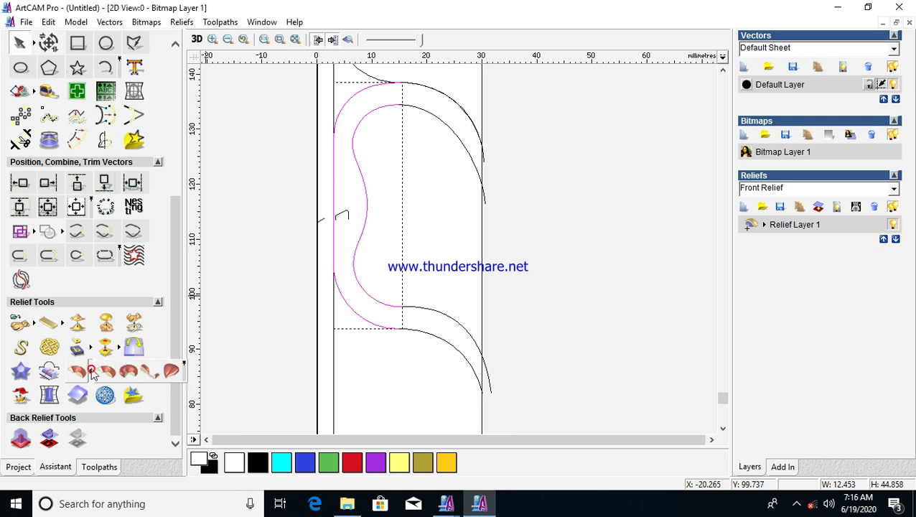
{"action": "left_click", "coordinate": [90, 370]}
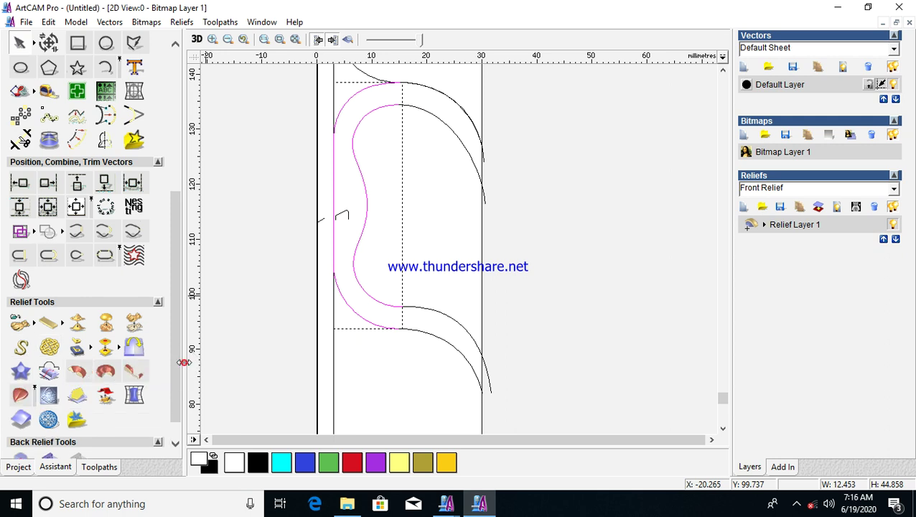
{"action": "left_click", "coordinate": [20, 395]}
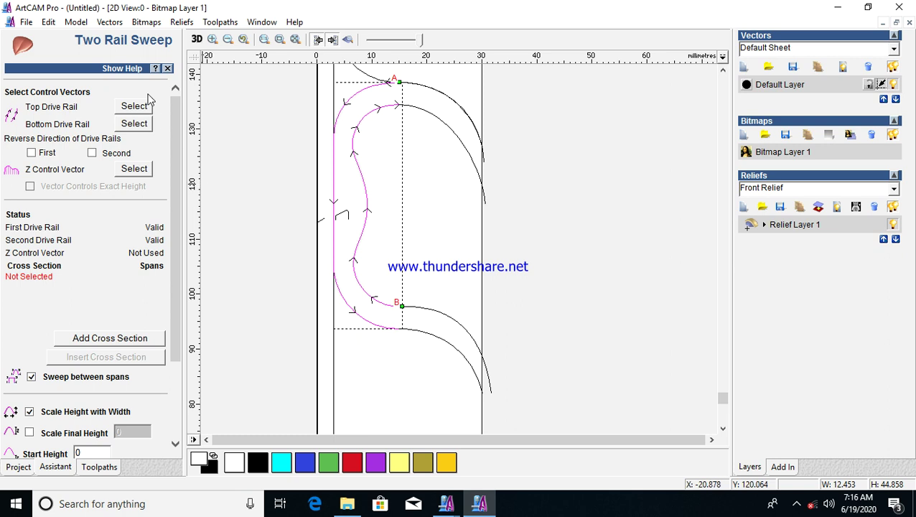
{"action": "left_click", "coordinate": [92, 153]}
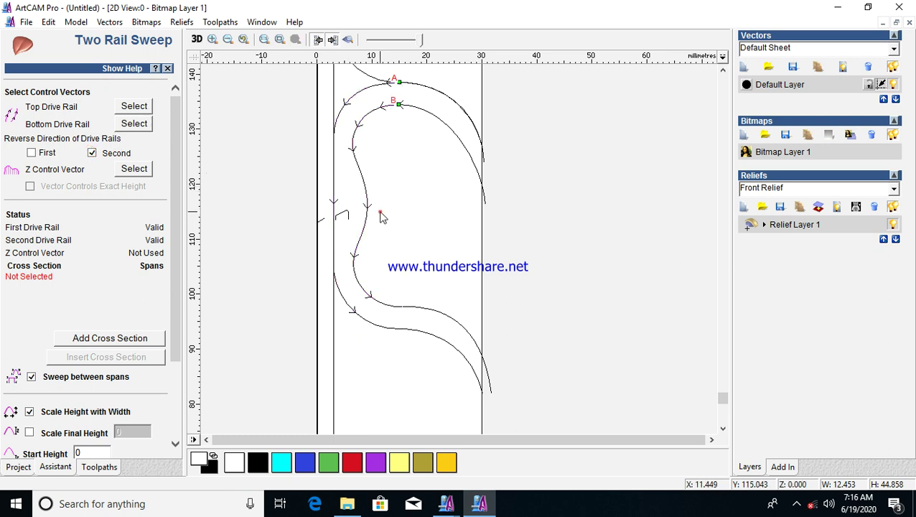
{"action": "left_click", "coordinate": [341, 214]}
{"action": "left_click", "coordinate": [140, 337]}
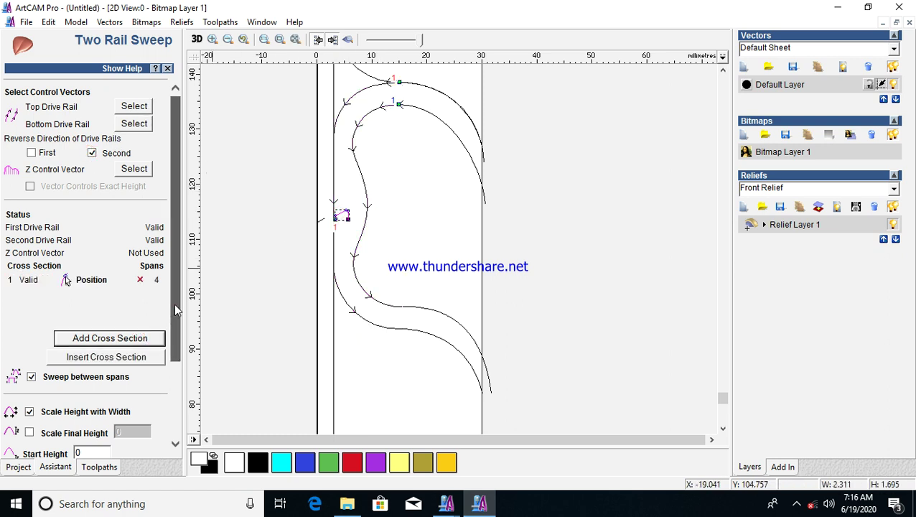
Calculate the sweep with final height 5, no height scaling by width and Highest combine, and display the relief preview.
{"action": "scroll", "coordinate": [82, 308], "scroll_direction": "down", "scroll_amount": 3}
{"action": "left_click", "coordinate": [30, 326]}
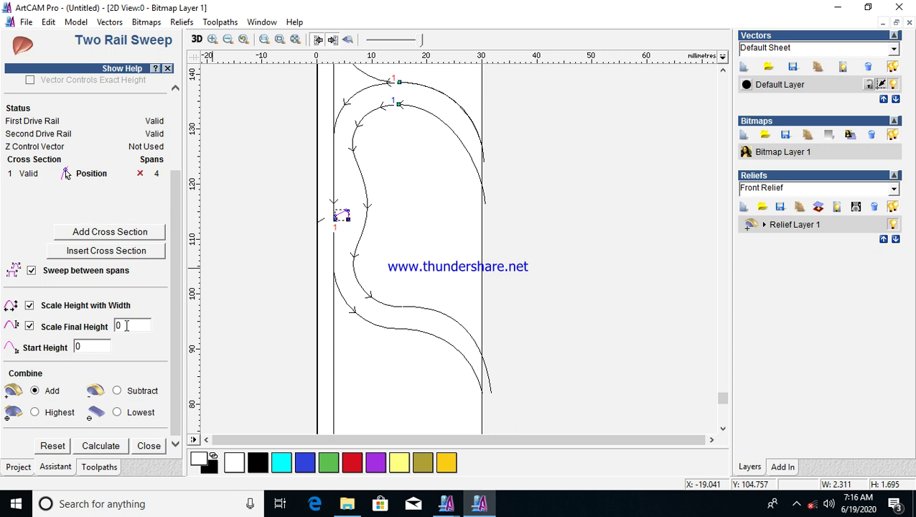
{"action": "left_click", "coordinate": [29, 305]}
{"action": "left_click", "coordinate": [35, 412]}
{"action": "left_click", "coordinate": [100, 445]}
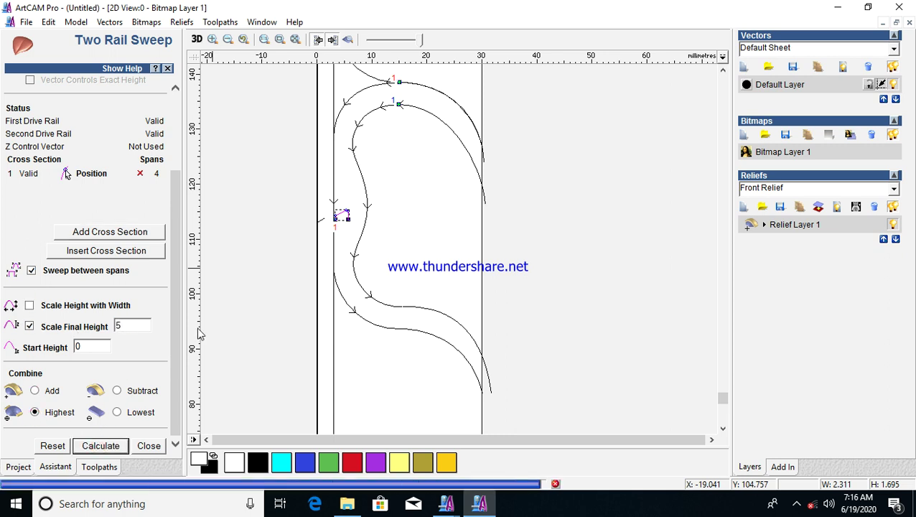
{"action": "left_click", "coordinate": [347, 40]}
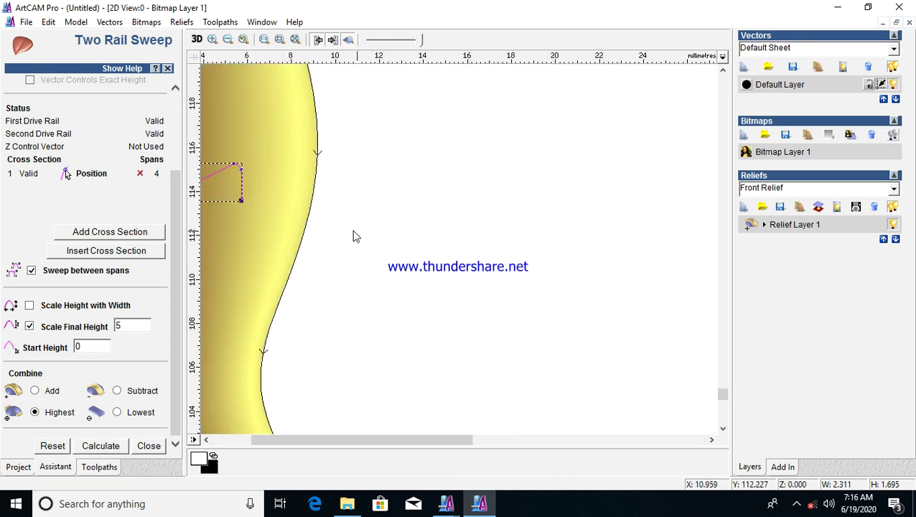
{"action": "scroll", "coordinate": [342, 273], "scroll_direction": "up", "scroll_amount": 1}
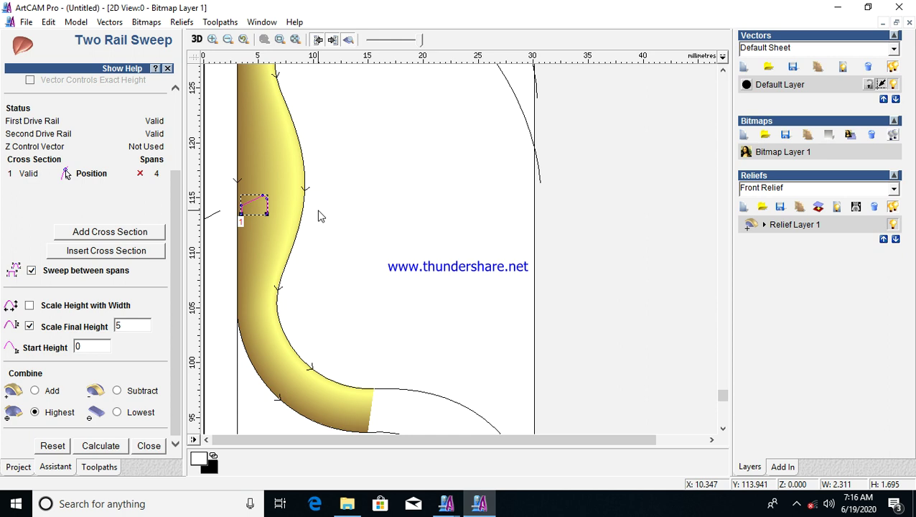
{"action": "scroll", "coordinate": [316, 213], "scroll_direction": "down", "scroll_amount": 1}
{"action": "scroll", "coordinate": [370, 311], "scroll_direction": "up", "scroll_amount": 1}
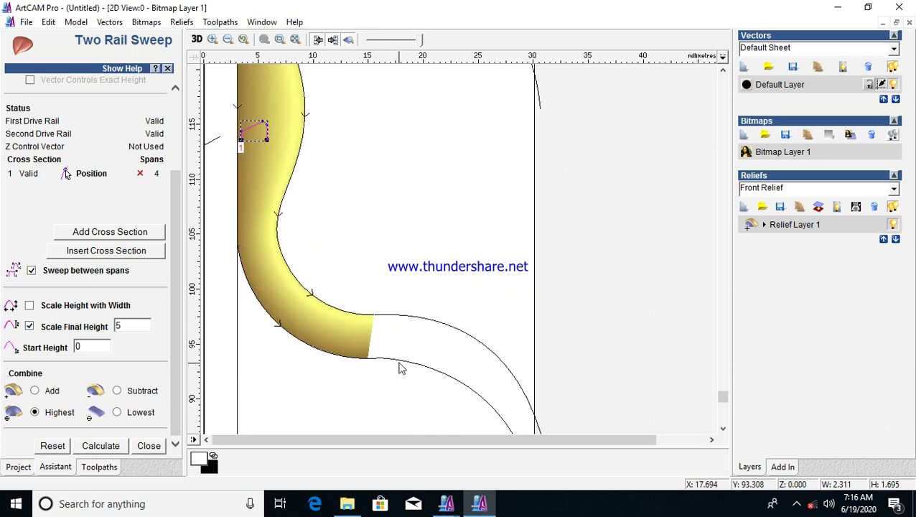
Sweep the same cross section between the two lower-right arcs, matching the direction of the second rail.
{"action": "left_click", "coordinate": [401, 360]}
{"action": "scroll", "coordinate": [448, 307], "scroll_direction": "down", "scroll_amount": 2}
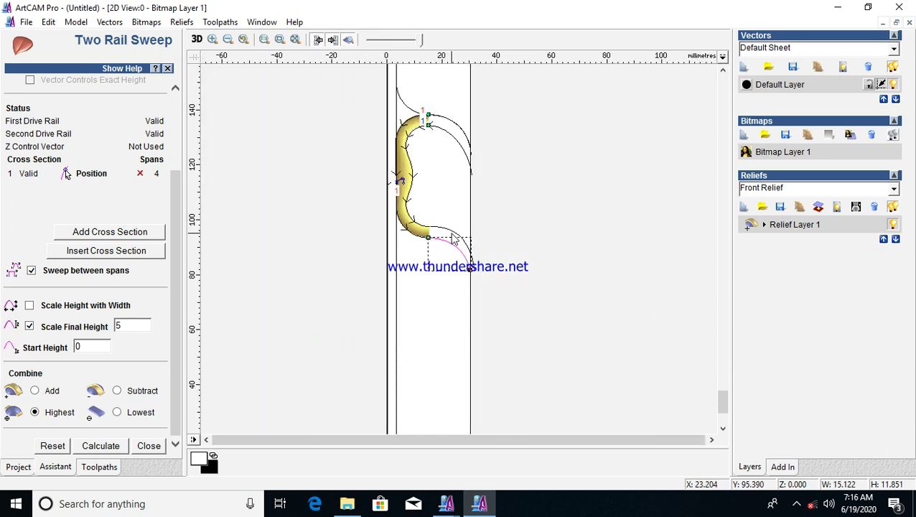
{"action": "left_click", "coordinate": [449, 232]}
{"action": "scroll", "coordinate": [122, 106], "scroll_direction": "up", "scroll_amount": 3}
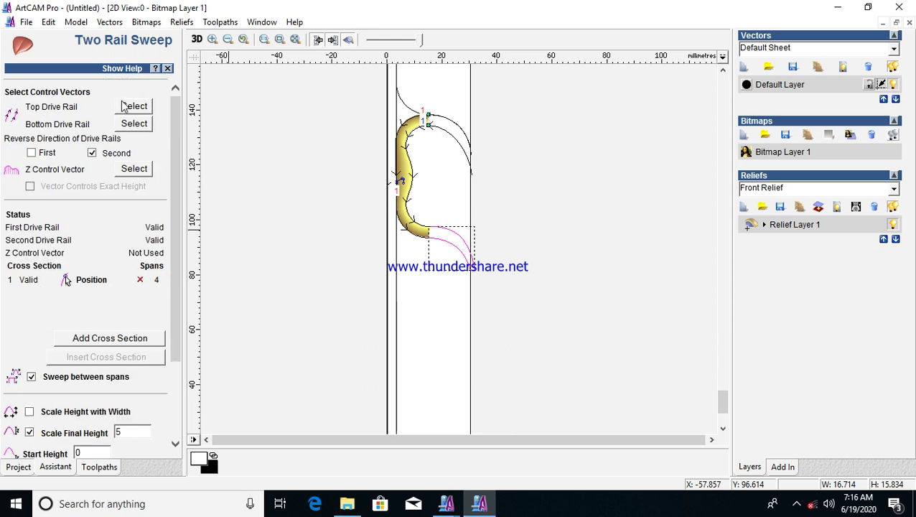
{"action": "left_click", "coordinate": [122, 102]}
{"action": "scroll", "coordinate": [372, 204], "scroll_direction": "up", "scroll_amount": 1}
{"action": "left_click", "coordinate": [95, 154]}
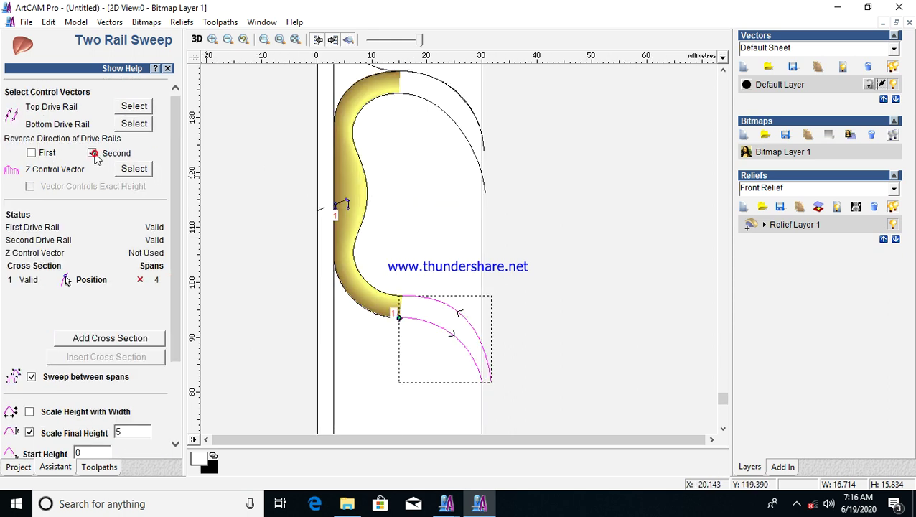
{"action": "left_click_drag", "start_coordinate": [172, 221], "coordinate": [173, 298]}
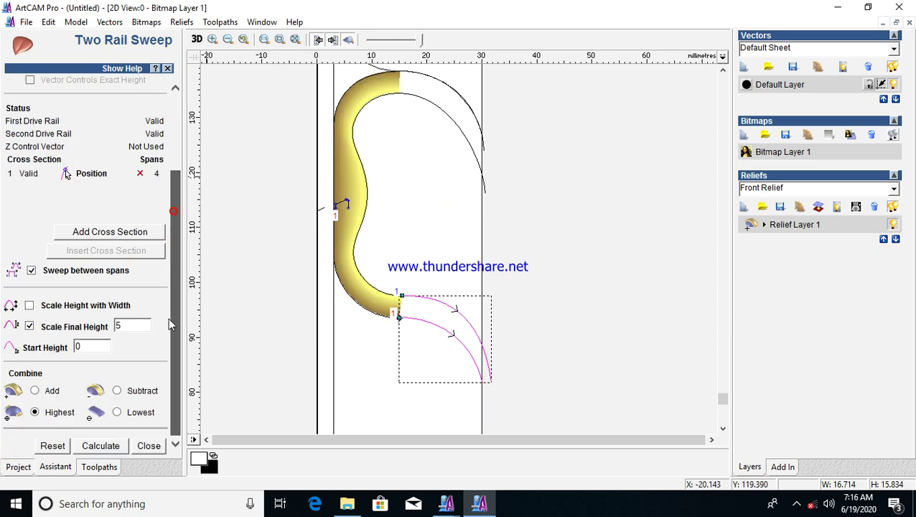
{"action": "left_click", "coordinate": [101, 446]}
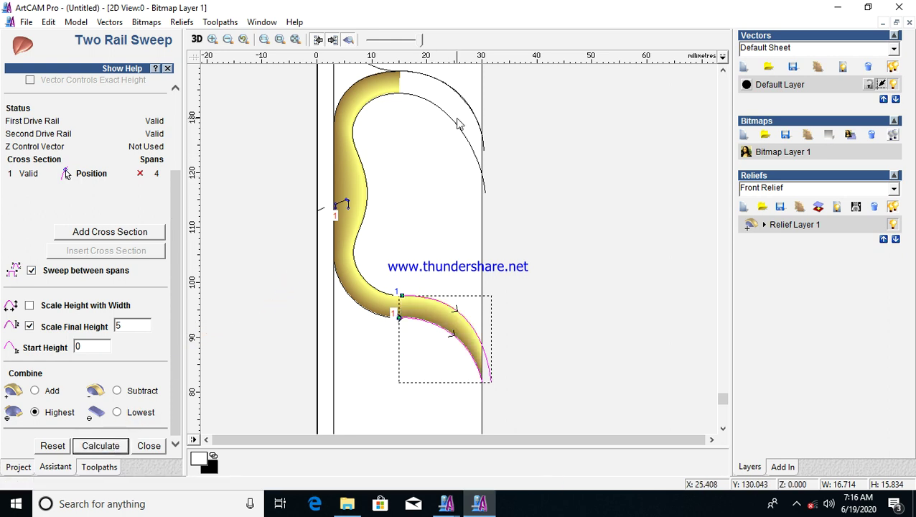
Sweep the same cross section between the two upper-right arcs with the second rail reversed, and close the sweep tool.
{"action": "left_click", "coordinate": [426, 77]}
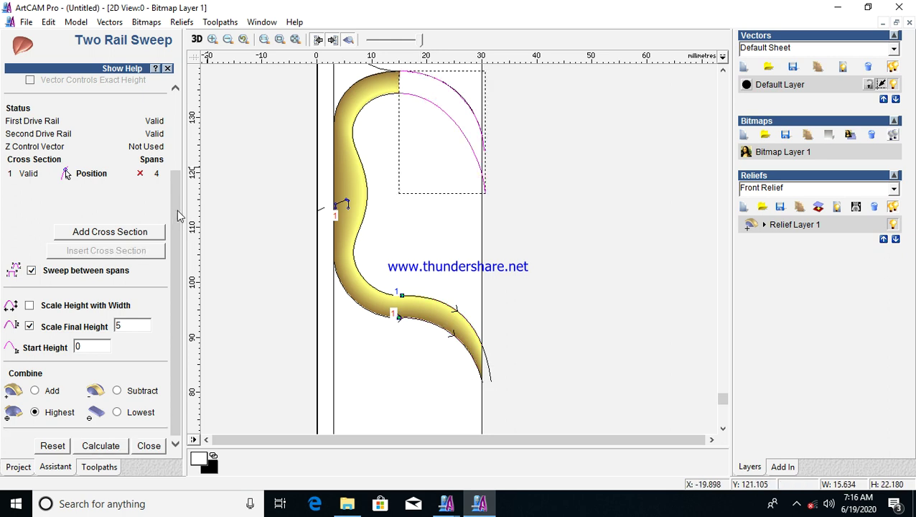
{"action": "scroll", "coordinate": [180, 216], "scroll_direction": "up", "scroll_amount": 3}
{"action": "left_click", "coordinate": [133, 108]}
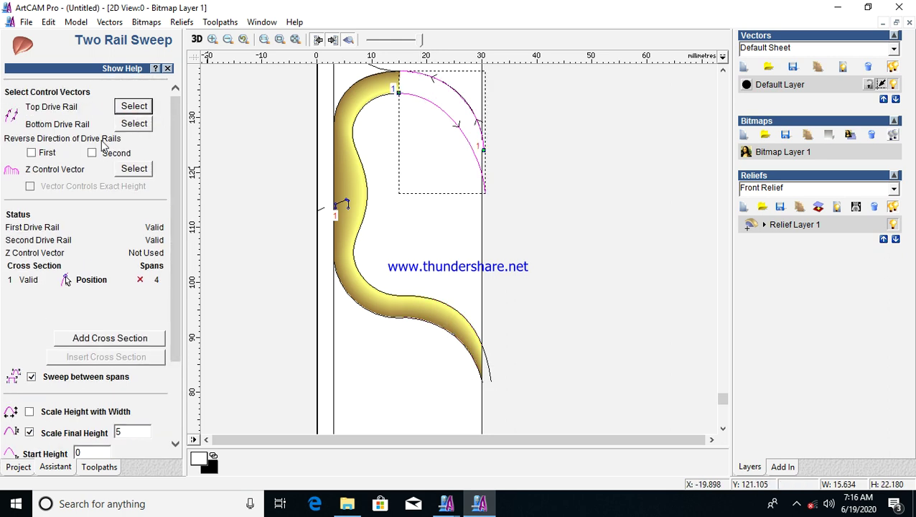
{"action": "left_click", "coordinate": [92, 153]}
{"action": "scroll", "coordinate": [180, 208], "scroll_direction": "down", "scroll_amount": 3}
{"action": "left_click", "coordinate": [117, 445]}
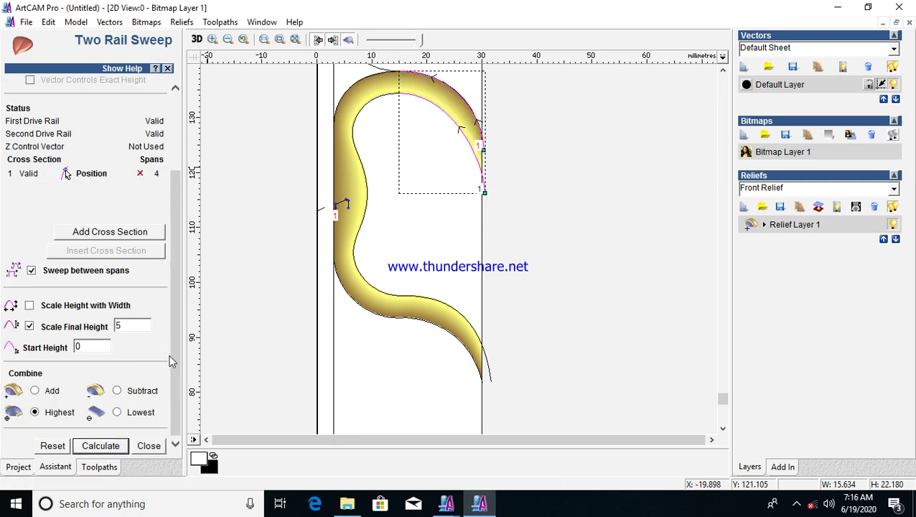
{"action": "left_click", "coordinate": [149, 446]}
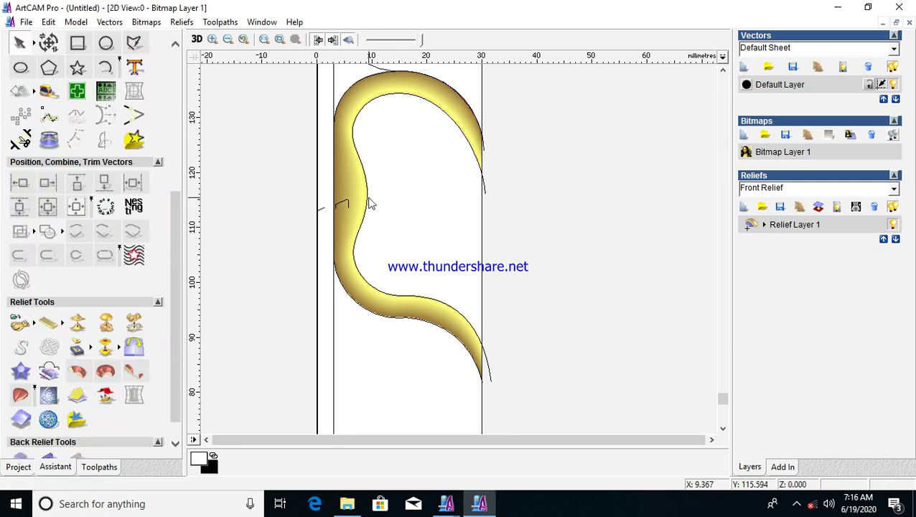
Join the left, upper and lower pieces of the inner outline back into one vector.
{"action": "left_click", "coordinate": [372, 197]}
{"action": "left_click", "coordinate": [424, 95], "text": "shift"}
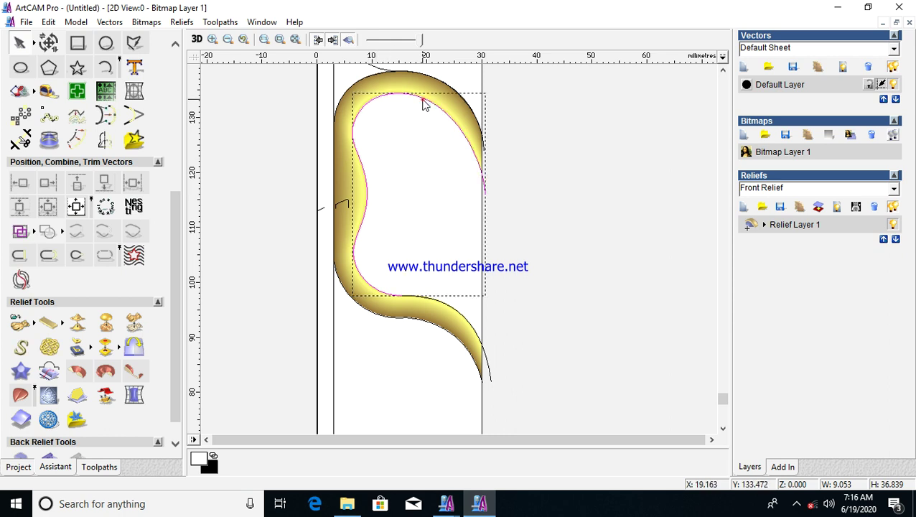
{"action": "left_click", "coordinate": [81, 229]}
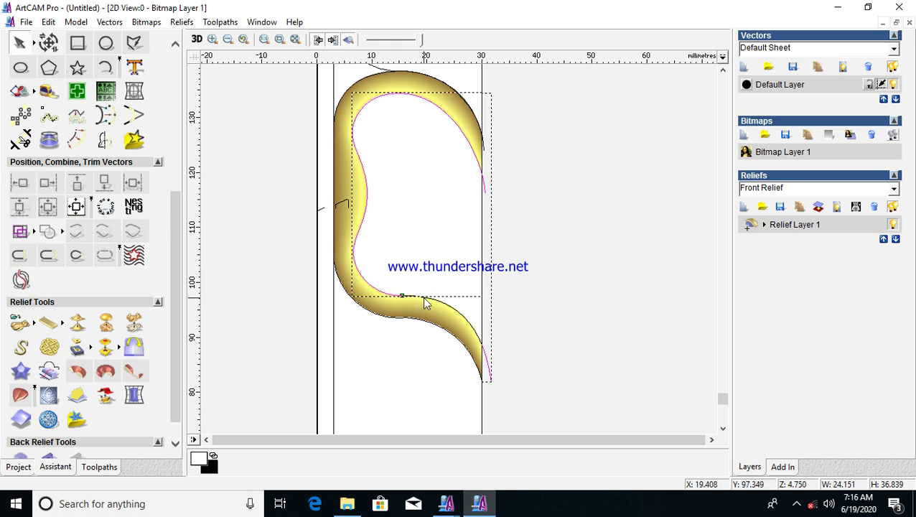
{"action": "left_click", "coordinate": [79, 235]}
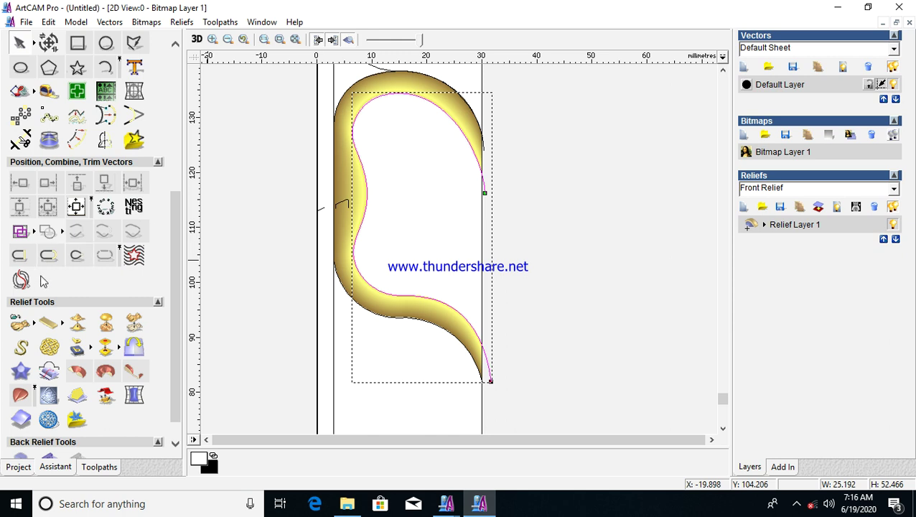
Close the rejoined inner outline into a loop with a smooth curve and open the Shape Editor for it.
{"action": "left_click", "coordinate": [49, 256]}
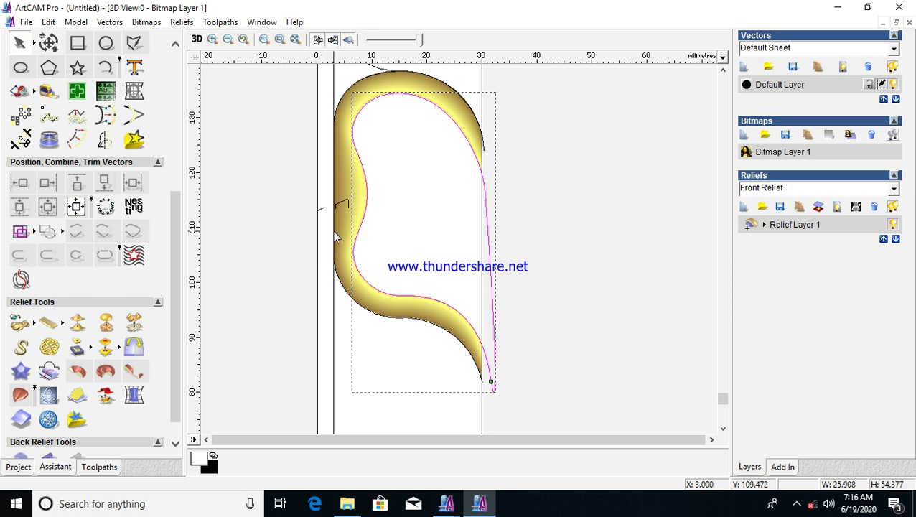
{"action": "right_click", "coordinate": [434, 226]}
{"action": "left_click", "coordinate": [483, 245]}
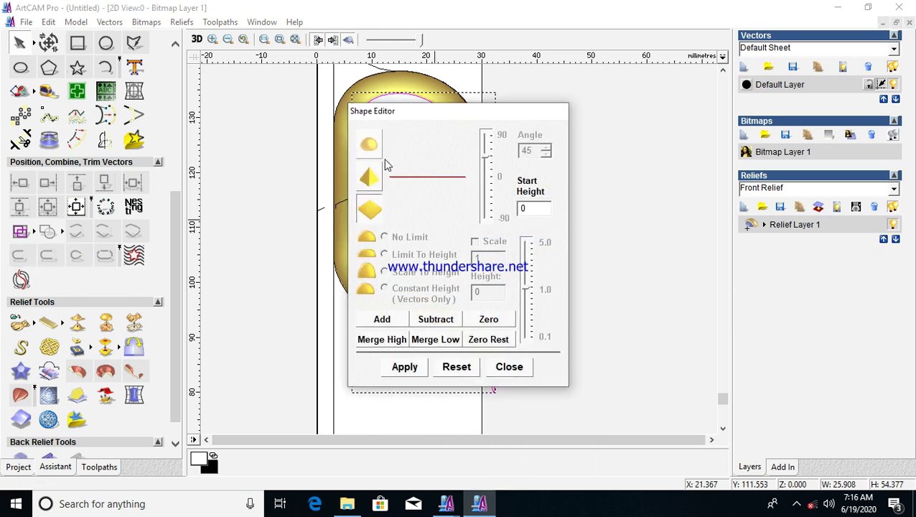
{"action": "left_click_drag", "start_coordinate": [417, 111], "coordinate": [688, 139]}
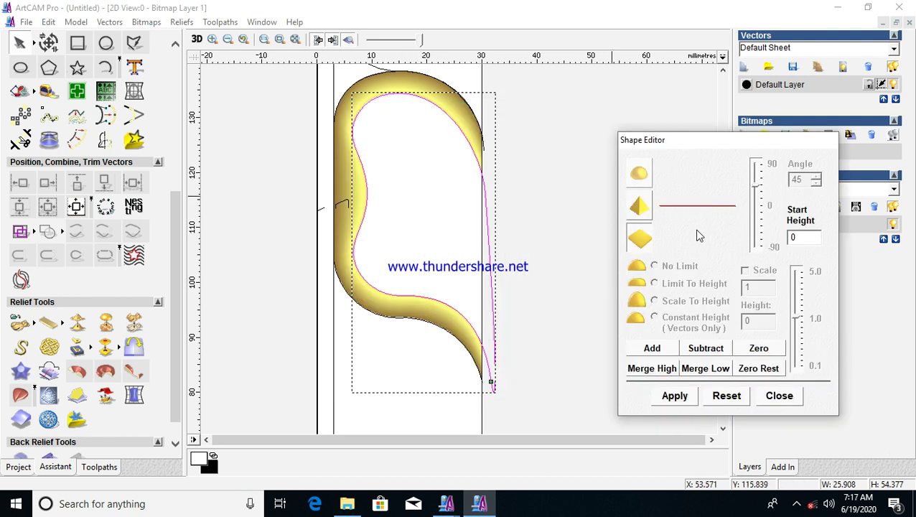
Give the closed inner outline a round shape with start height 2, scaled to height 3, and merge it high into the relief.
{"action": "scroll", "coordinate": [399, 245], "scroll_direction": "up", "scroll_amount": 8}
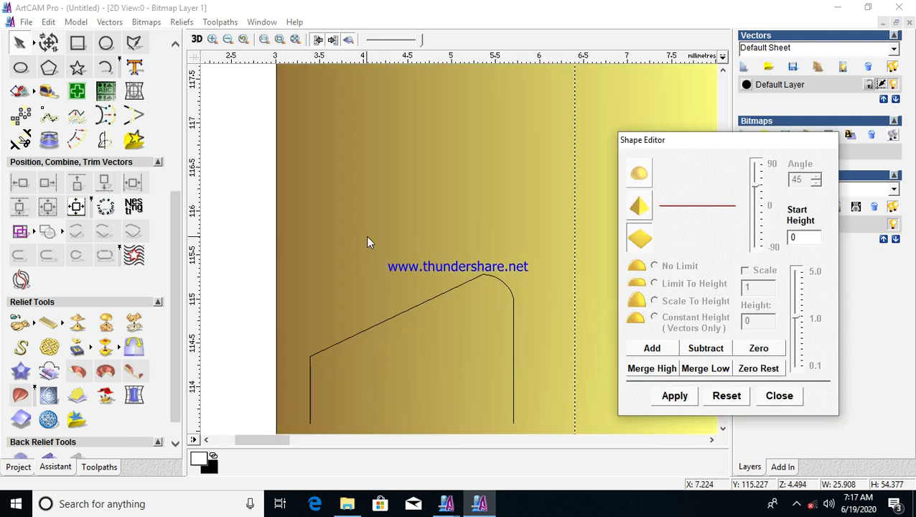
{"action": "left_click", "coordinate": [502, 290]}
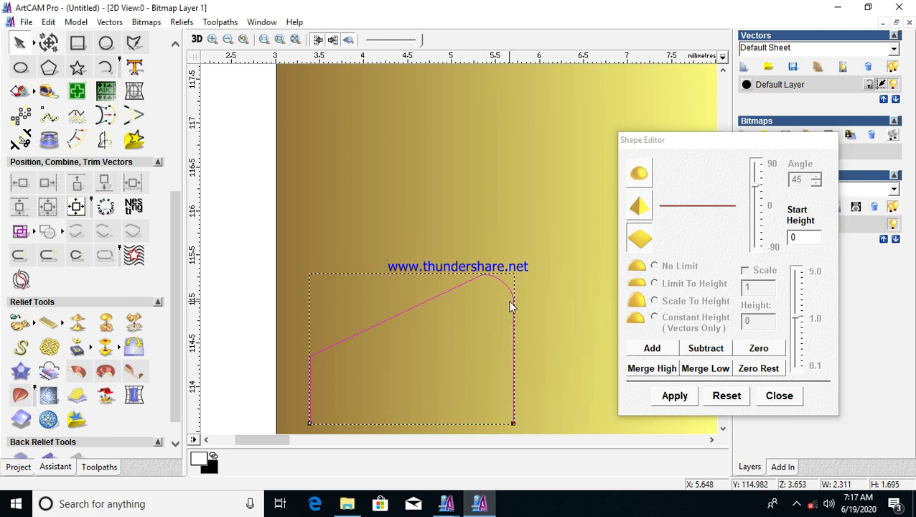
{"action": "scroll", "coordinate": [509, 305], "scroll_direction": "down", "scroll_amount": 8}
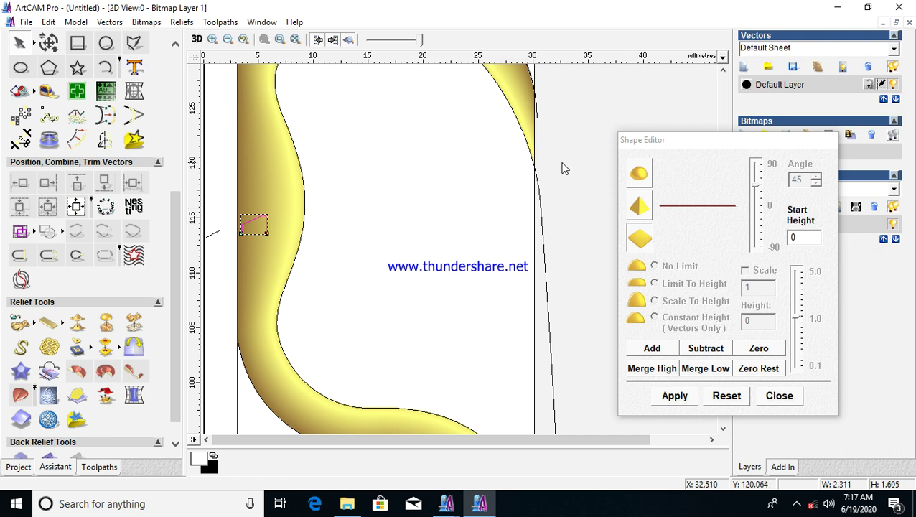
{"action": "left_click", "coordinate": [540, 191]}
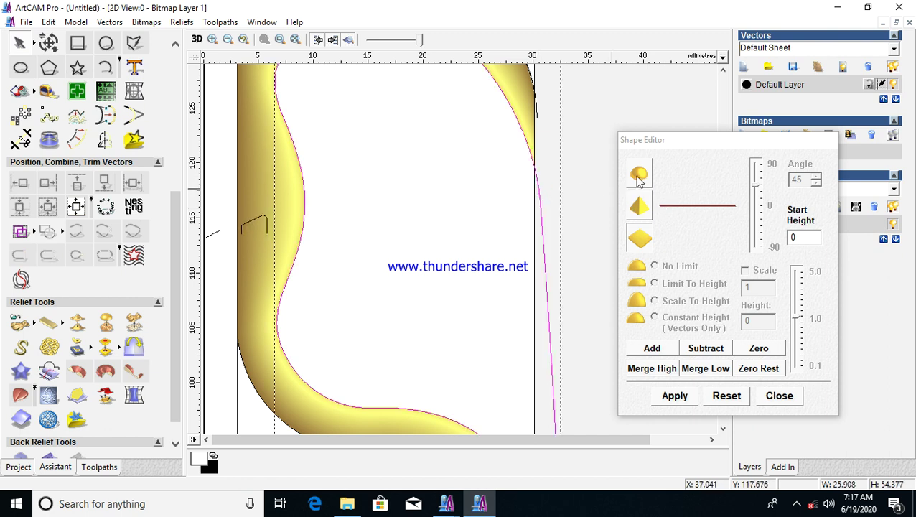
{"action": "left_click", "coordinate": [639, 176]}
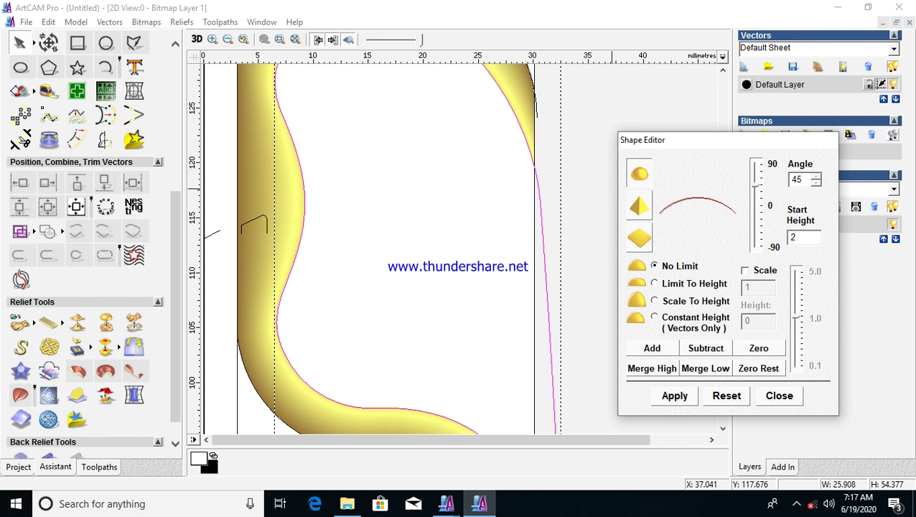
{"action": "left_click", "coordinate": [657, 301]}
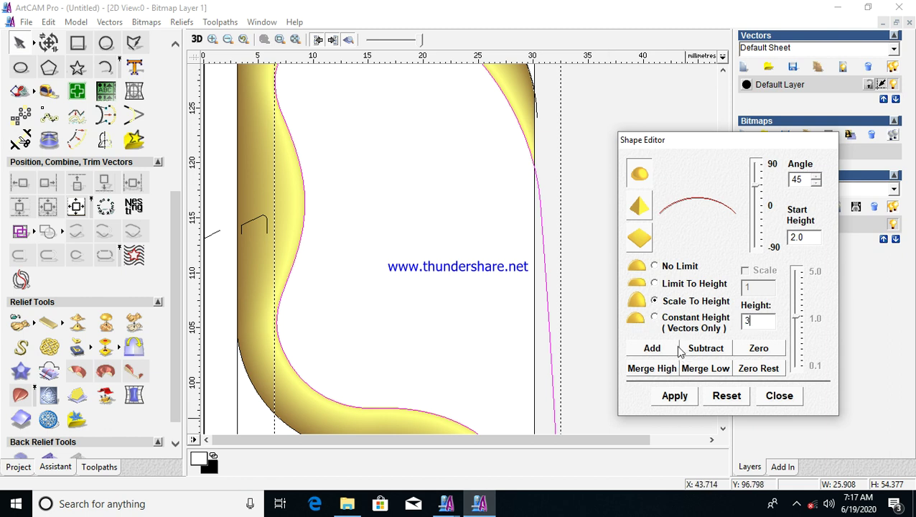
{"action": "left_click", "coordinate": [654, 367]}
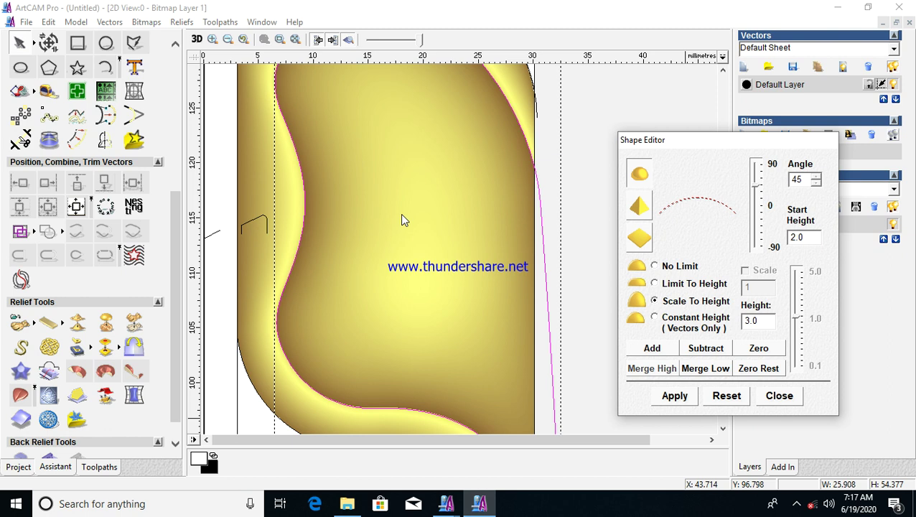
Inspect the domed inner area and its swept border up close and from several angles in the 3D view.
{"action": "scroll", "coordinate": [403, 219], "scroll_direction": "down", "scroll_amount": 1}
{"action": "scroll", "coordinate": [403, 208], "scroll_direction": "up", "scroll_amount": 1}
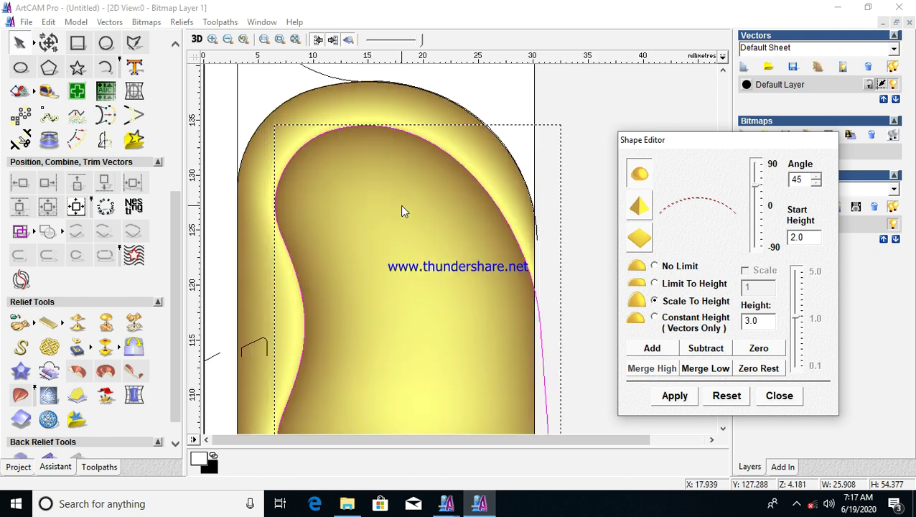
{"action": "left_click", "coordinate": [198, 39]}
{"action": "scroll", "coordinate": [465, 215], "scroll_direction": "up", "scroll_amount": 3}
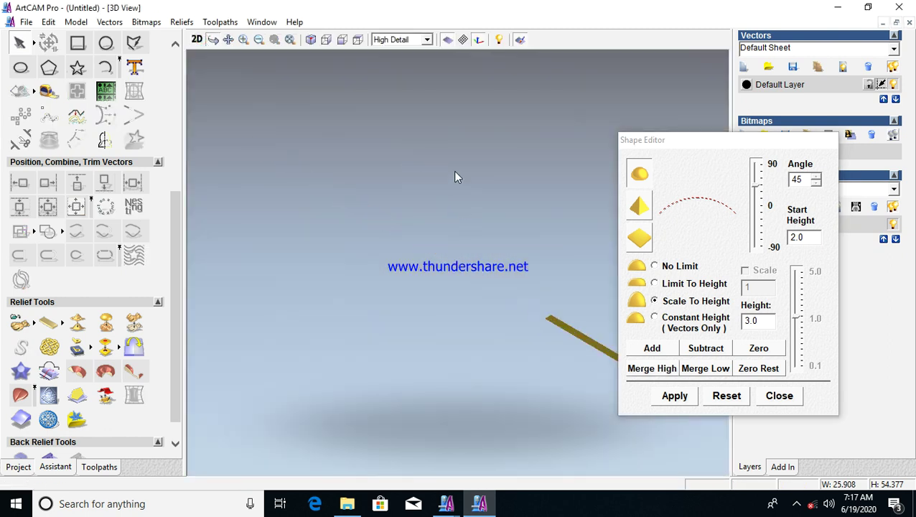
{"action": "scroll", "coordinate": [455, 177], "scroll_direction": "down", "scroll_amount": 1}
{"action": "left_click", "coordinate": [244, 40]}
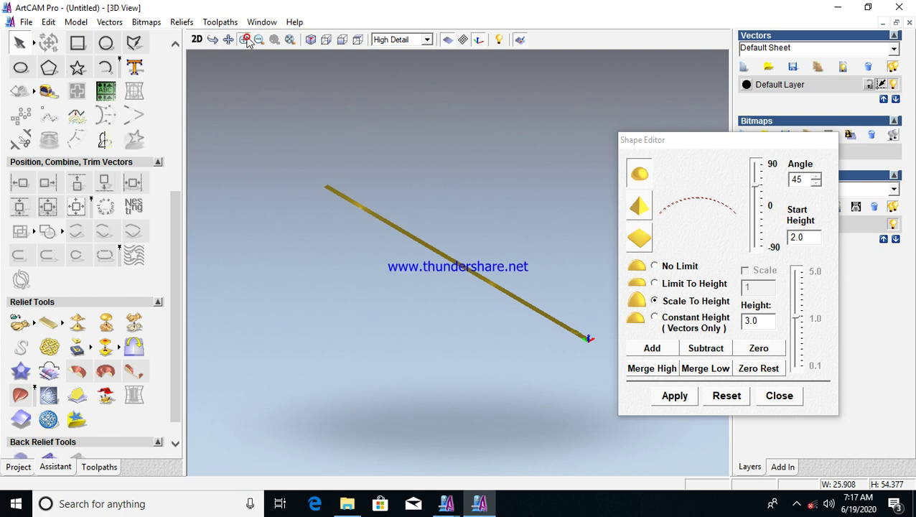
{"action": "left_click_drag", "start_coordinate": [542, 303], "coordinate": [457, 280]}
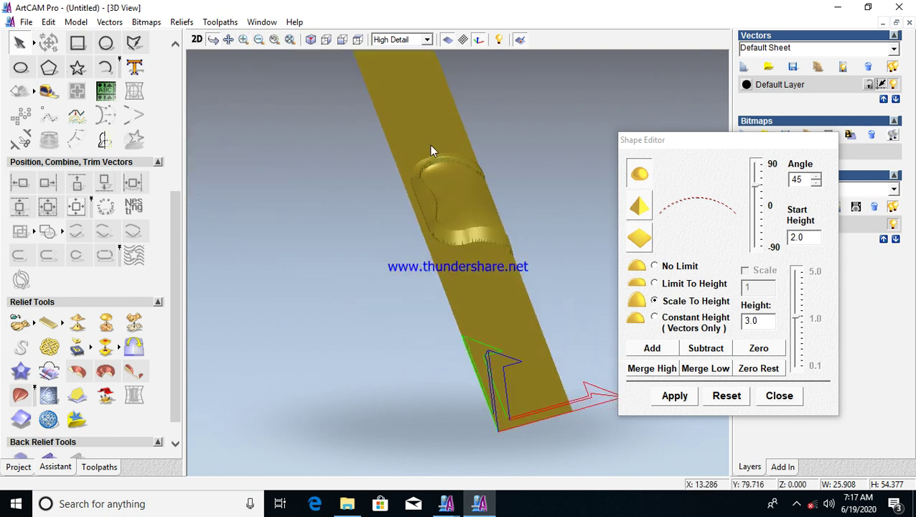
{"action": "left_click", "coordinate": [244, 39]}
{"action": "left_click_drag", "start_coordinate": [370, 119], "coordinate": [540, 273]}
{"action": "left_click_drag", "start_coordinate": [469, 213], "coordinate": [544, 272]}
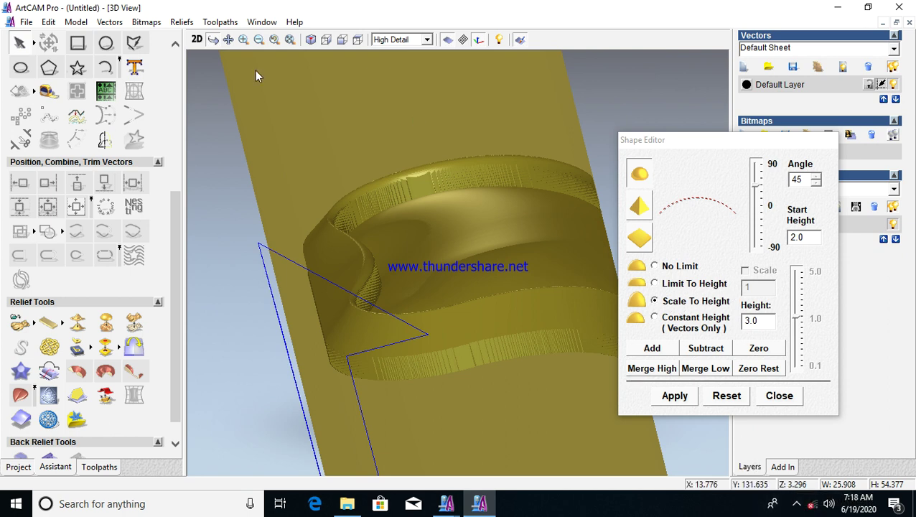
{"action": "key", "text": "1"}
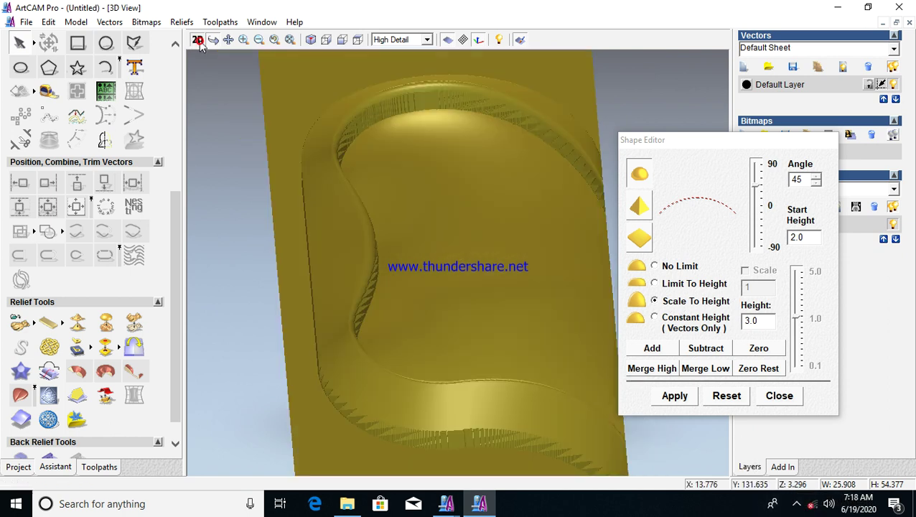
Set the inner shape's start height to 3 and scaled height to 2, and merge it high into the relief.
{"action": "left_click", "coordinate": [199, 42]}
{"action": "left_click_drag", "start_coordinate": [808, 237], "coordinate": [769, 240]}
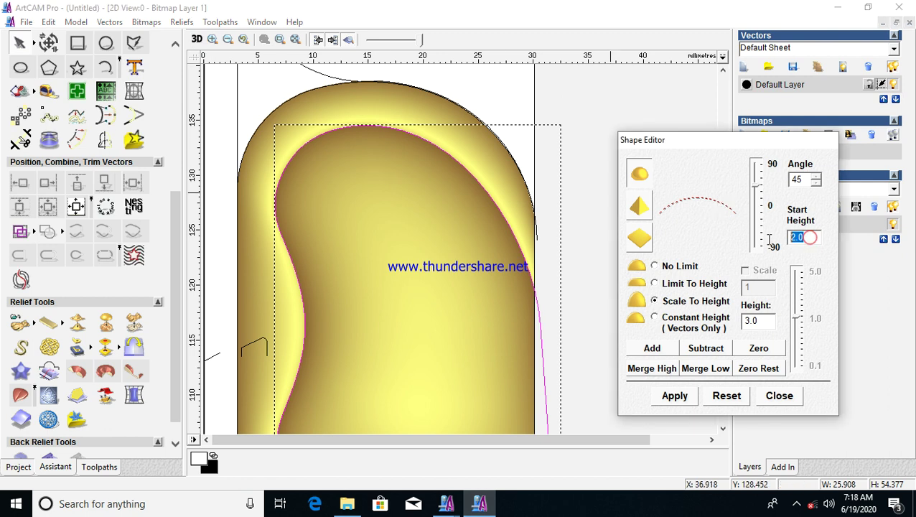
{"action": "type", "text": "3"}
{"action": "double_click", "coordinate": [752, 320]}
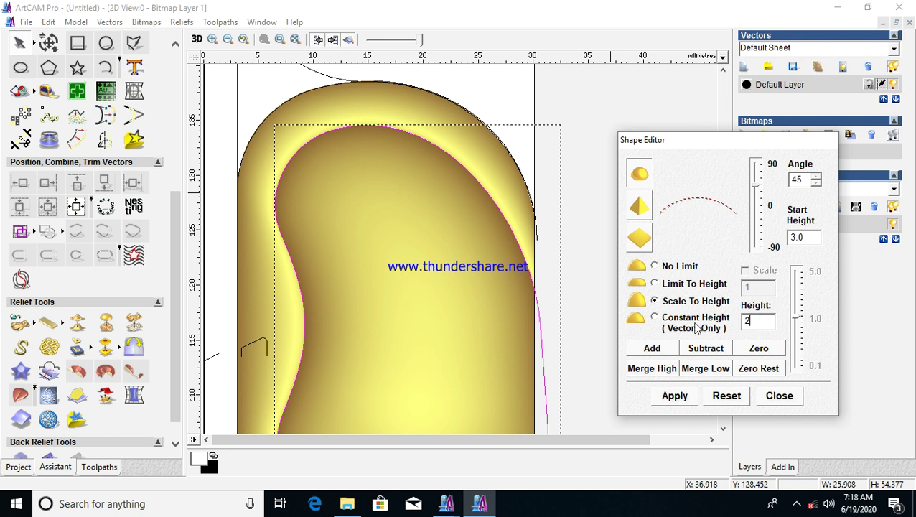
{"action": "left_click", "coordinate": [636, 350]}
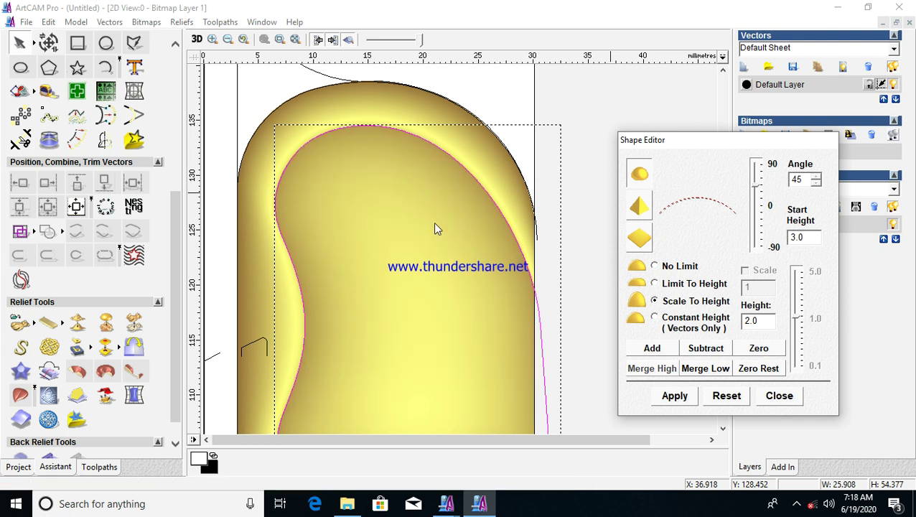
Clear the vector selection, check the reshaped relief in 3D, and close the Shape Editor back in the 2D view.
{"action": "left_click", "coordinate": [219, 71]}
{"action": "left_click", "coordinate": [196, 39]}
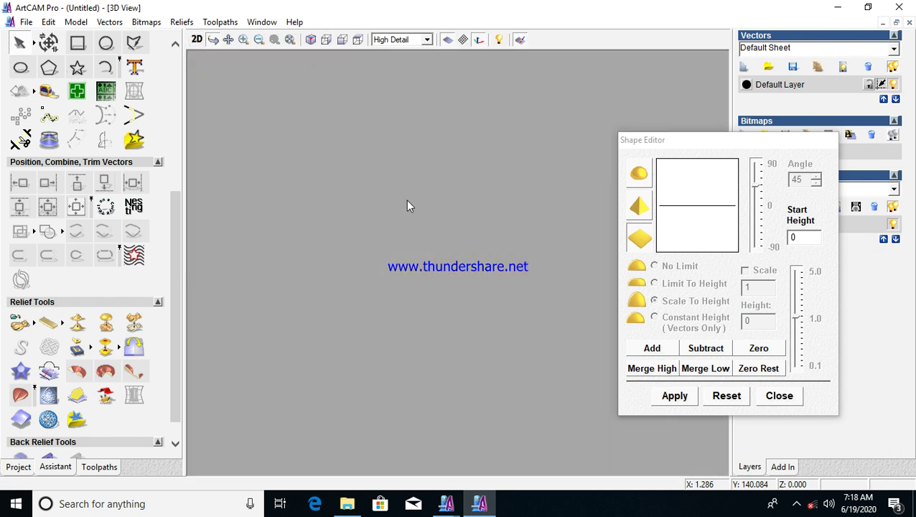
{"action": "left_click_drag", "start_coordinate": [475, 210], "coordinate": [486, 186]}
{"action": "left_click", "coordinate": [197, 40]}
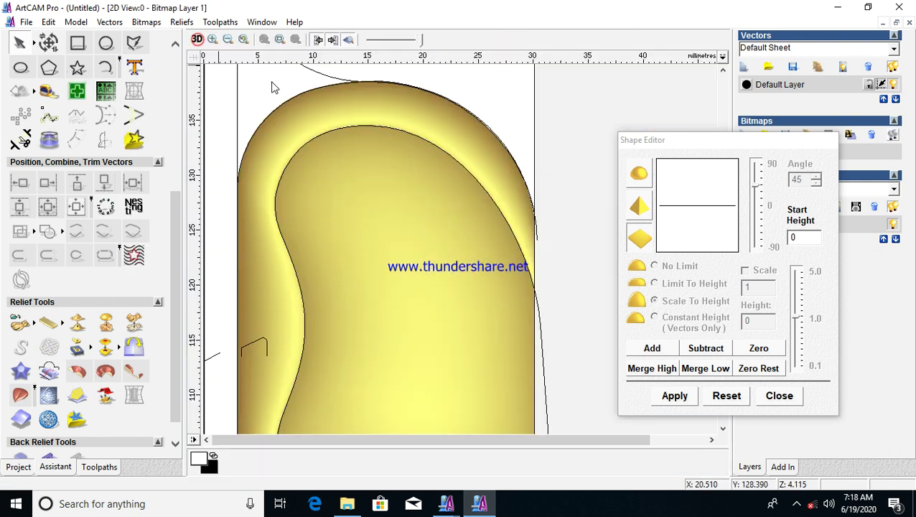
{"action": "left_click", "coordinate": [780, 396]}
{"action": "scroll", "coordinate": [480, 244], "scroll_direction": "down", "scroll_amount": 4}
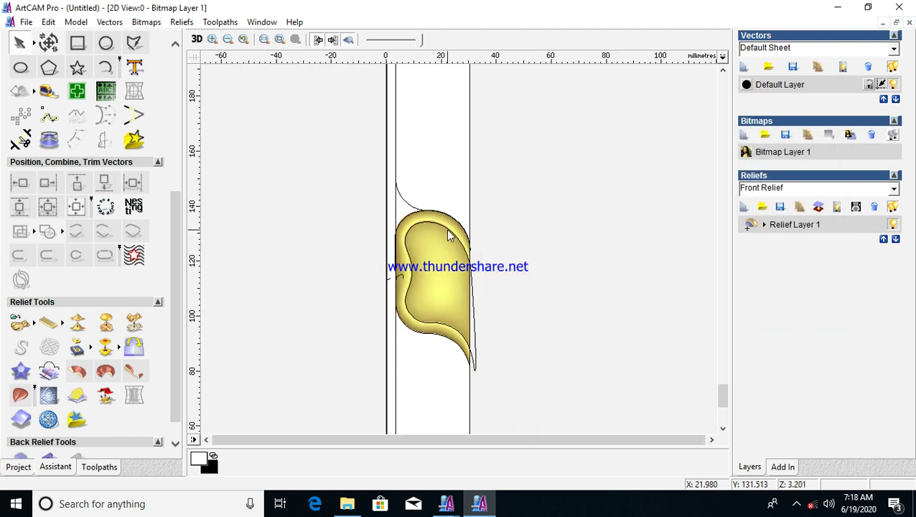
{"action": "scroll", "coordinate": [446, 234], "scroll_direction": "up", "scroll_amount": 1}
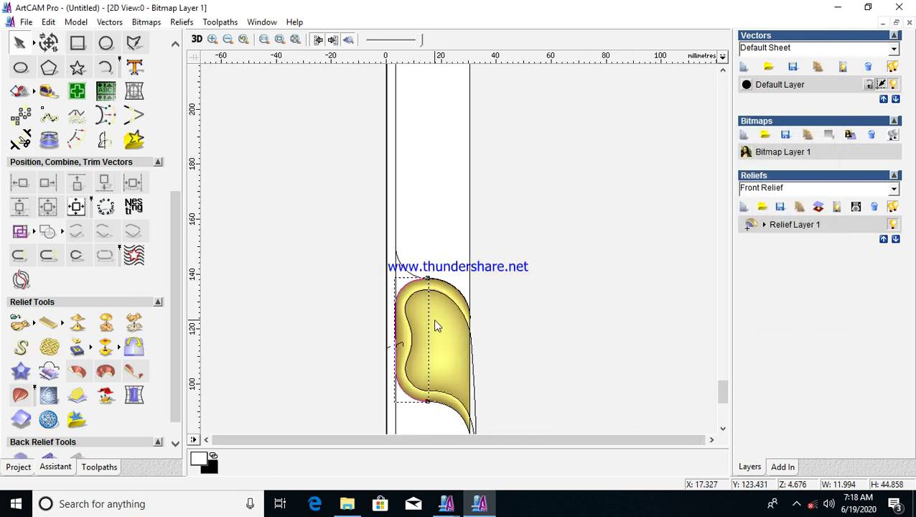
Start saving the model under a new name and browse the folder of numbered ART files on Local Disk (E:).
{"action": "left_click", "coordinate": [25, 21]}
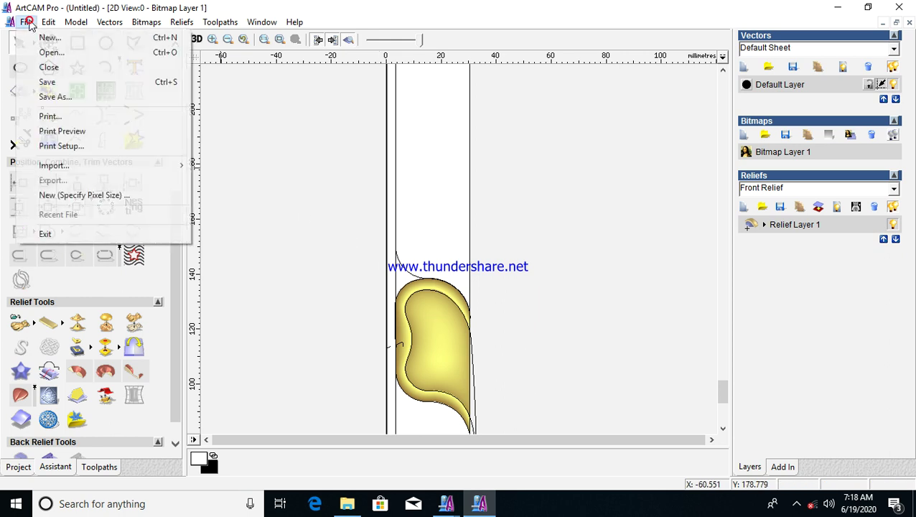
{"action": "left_click", "coordinate": [58, 95]}
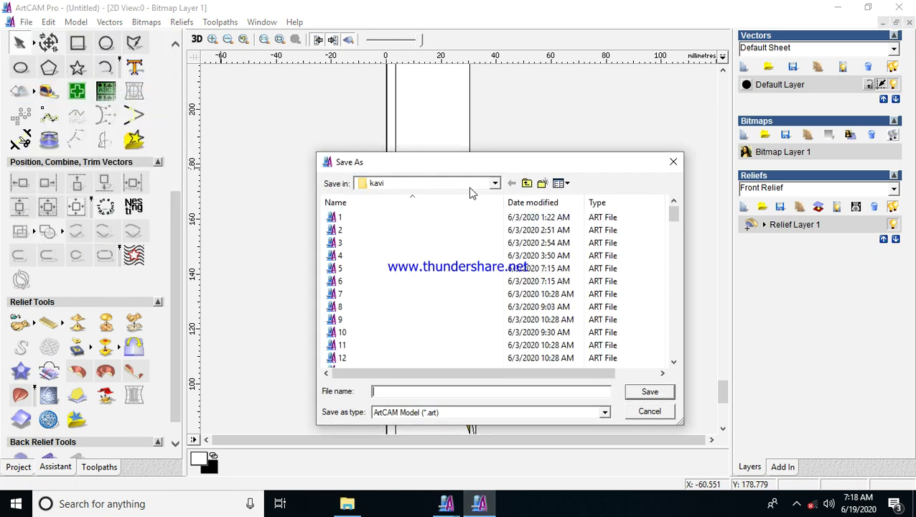
{"action": "left_click", "coordinate": [526, 184]}
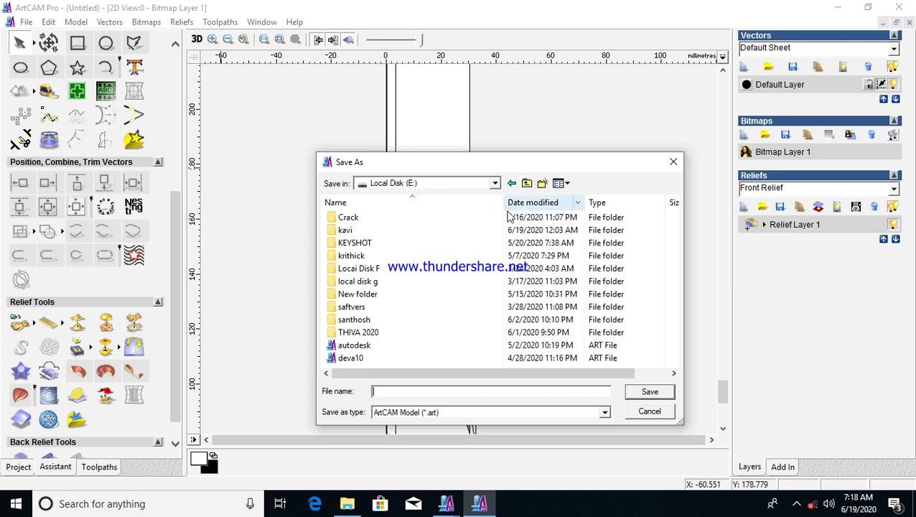
{"action": "double_click", "coordinate": [347, 231]}
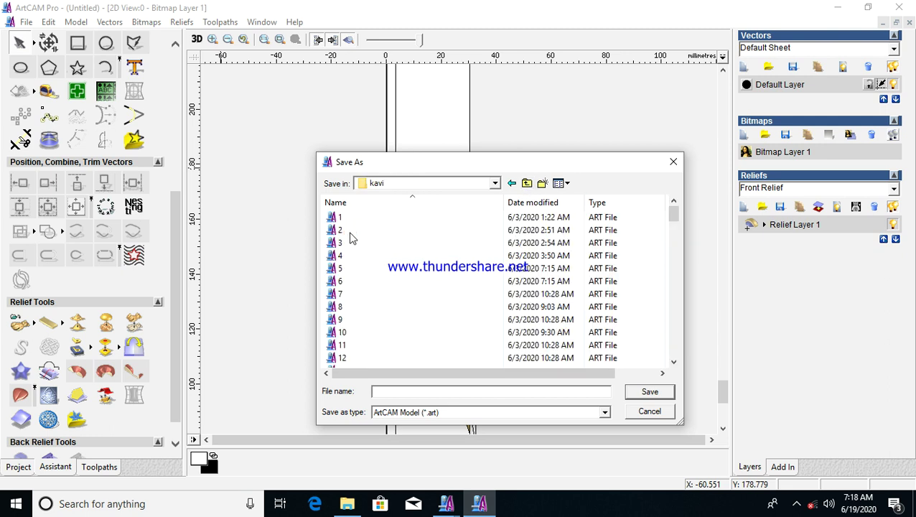
{"action": "scroll", "coordinate": [352, 238], "scroll_direction": "down", "scroll_amount": 20}
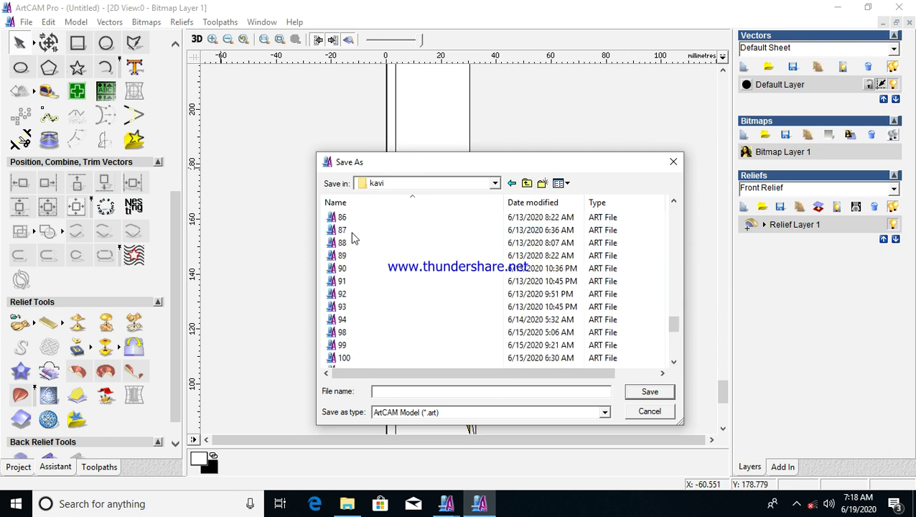
{"action": "scroll", "coordinate": [352, 239], "scroll_direction": "down", "scroll_amount": 7}
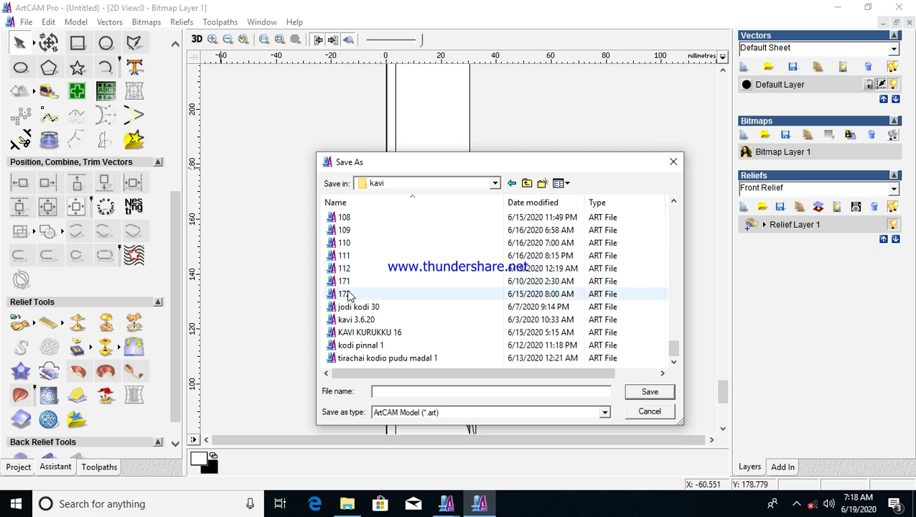